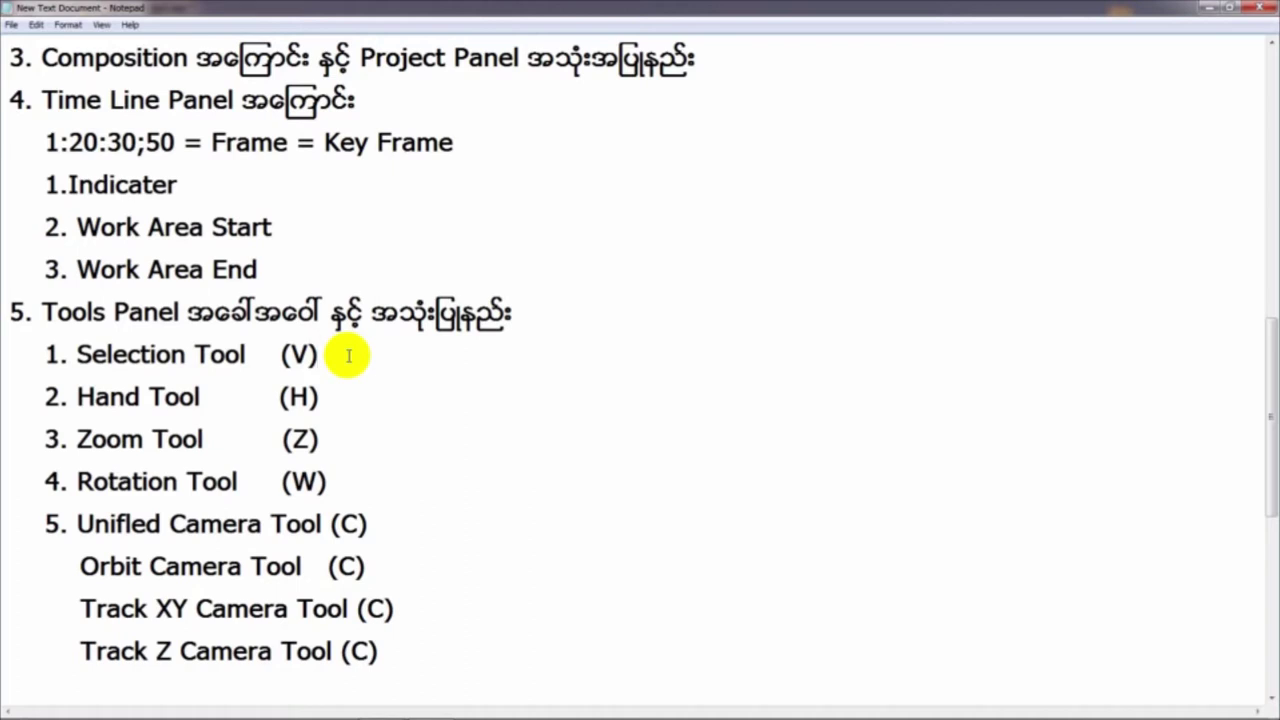
# - Highlight the Selection Tool entry and its (V) shortcut in the Notepad notes, and glance at the After Effects window
pyautogui.moveTo(1268, 358)
pyautogui.mouseDown()
pyautogui.moveTo(1262, 570)
pyautogui.moveTo(1268, 323)
pyautogui.moveTo(1257, 522)
pyautogui.moveTo(1270, 337)
pyautogui.mouseUp()
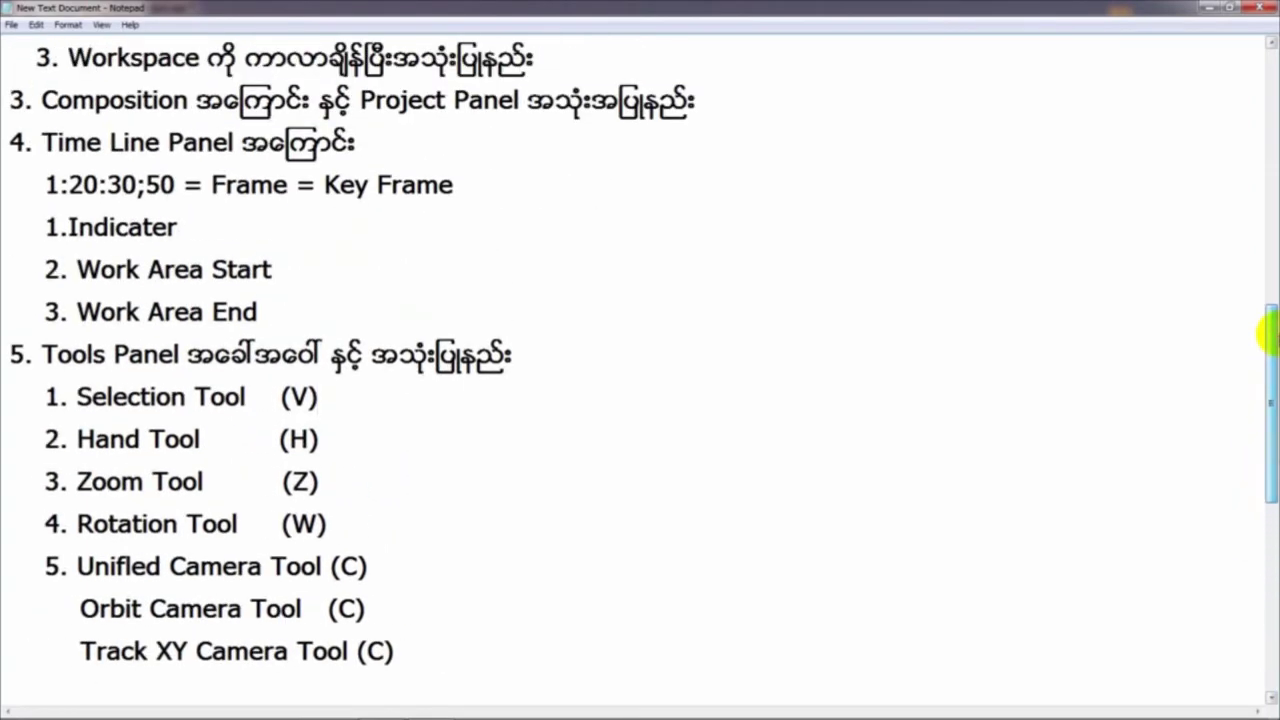
pyautogui.moveTo(70, 396); pyautogui.dragTo(246, 397)
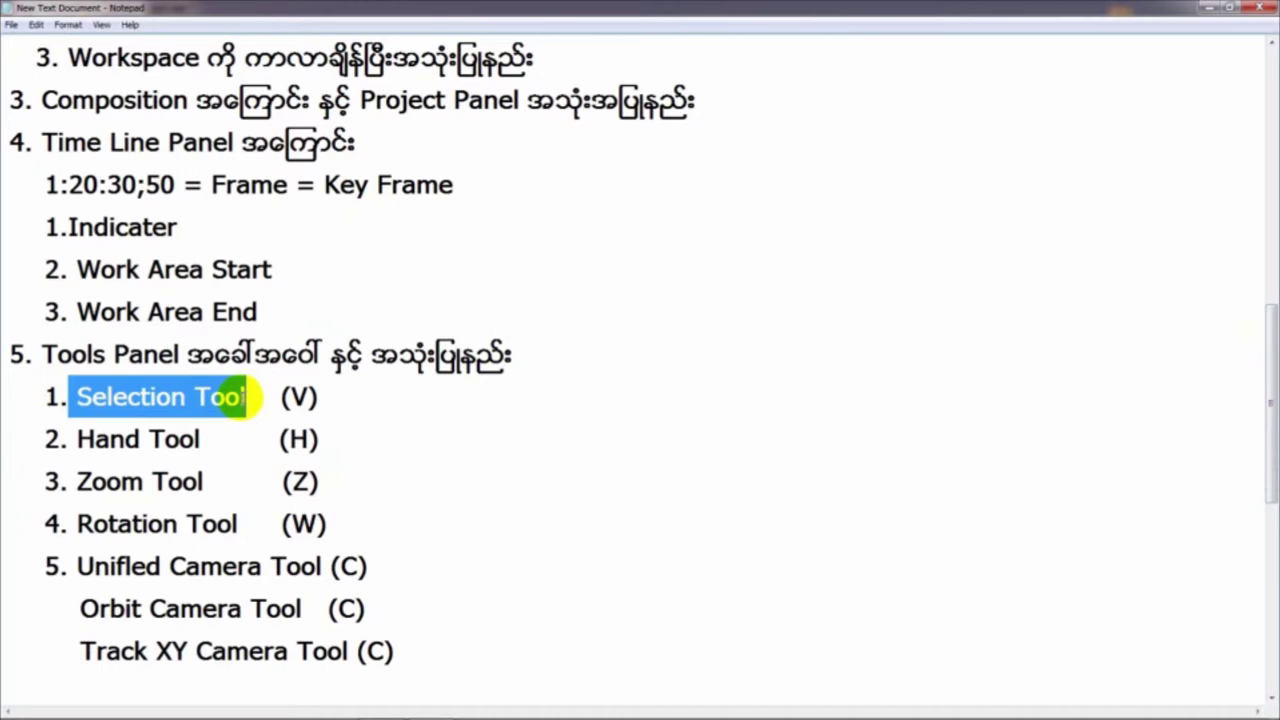
pyautogui.click(240, 397)
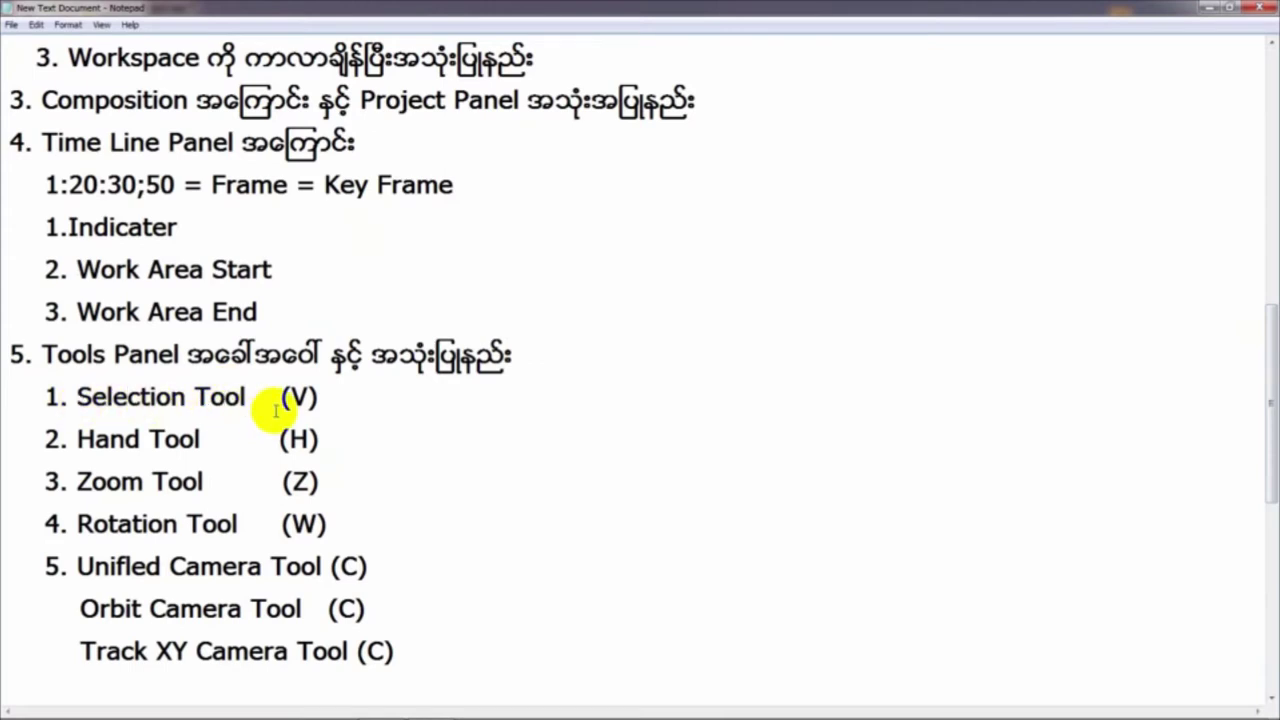
pyautogui.moveTo(280, 397); pyautogui.dragTo(346, 410)
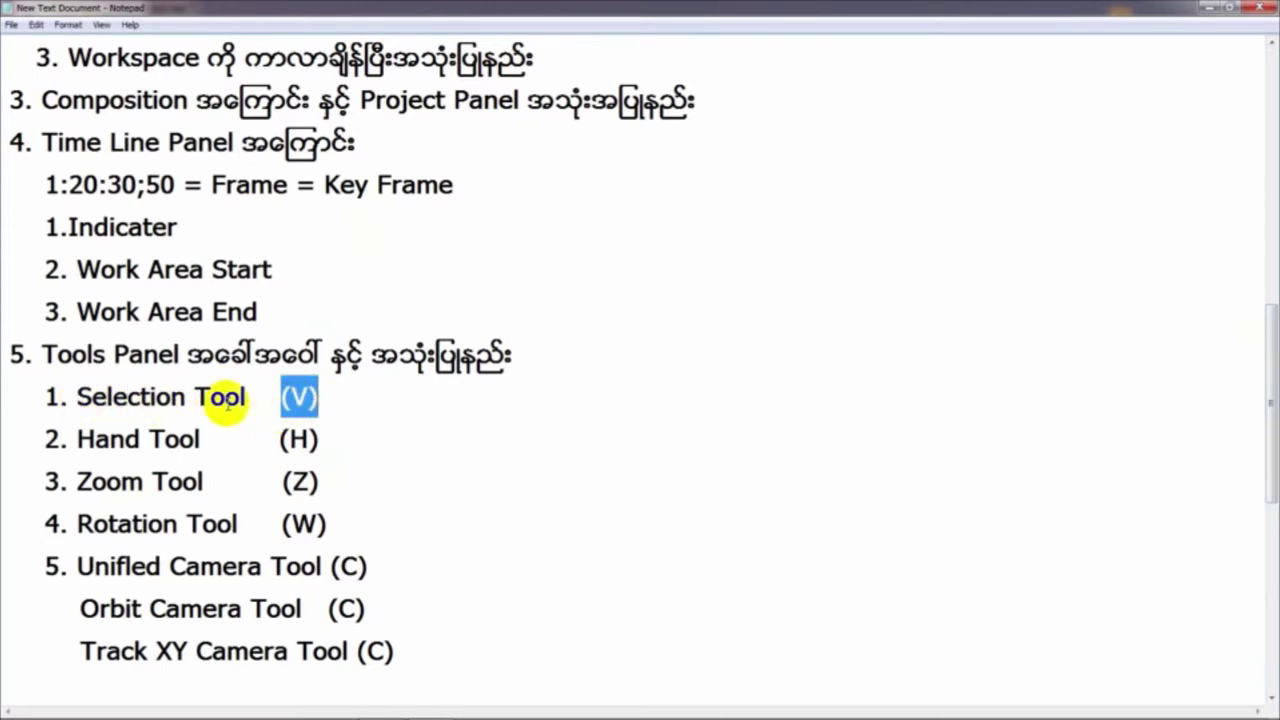
pyautogui.moveTo(76, 397); pyautogui.dragTo(392, 391)
pyautogui.click(392, 391)
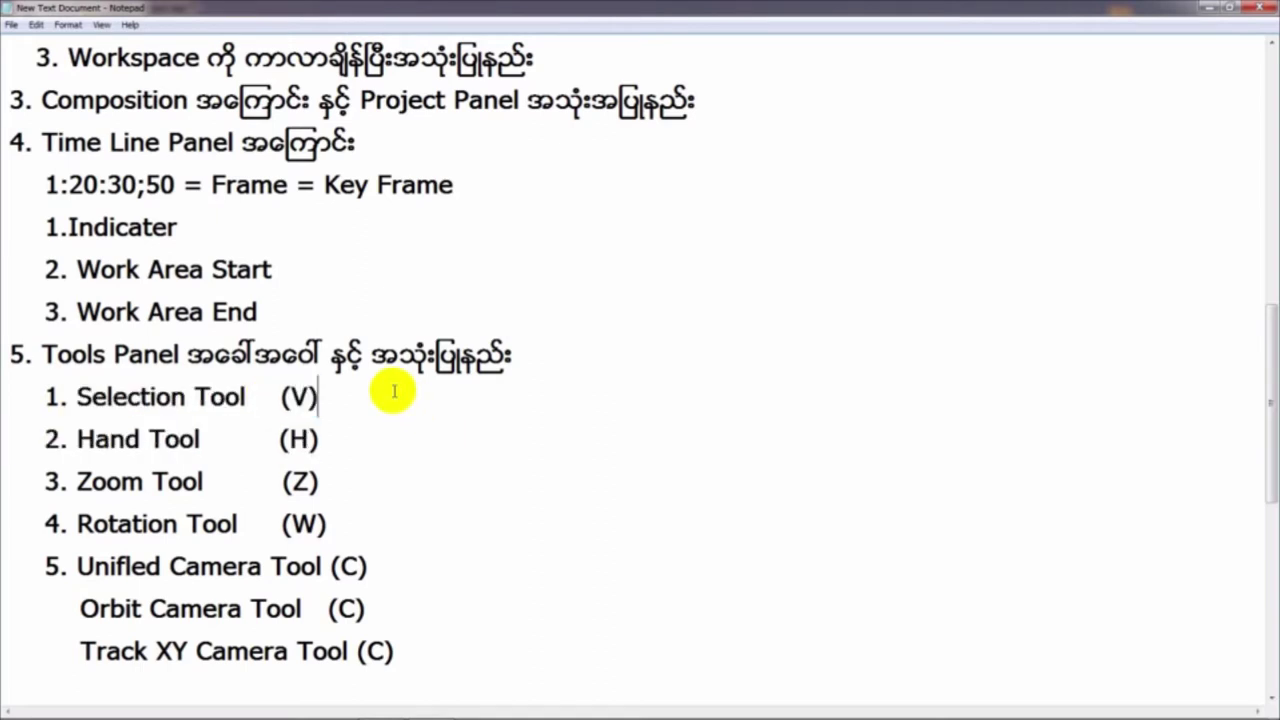
pyautogui.click(388, 708)
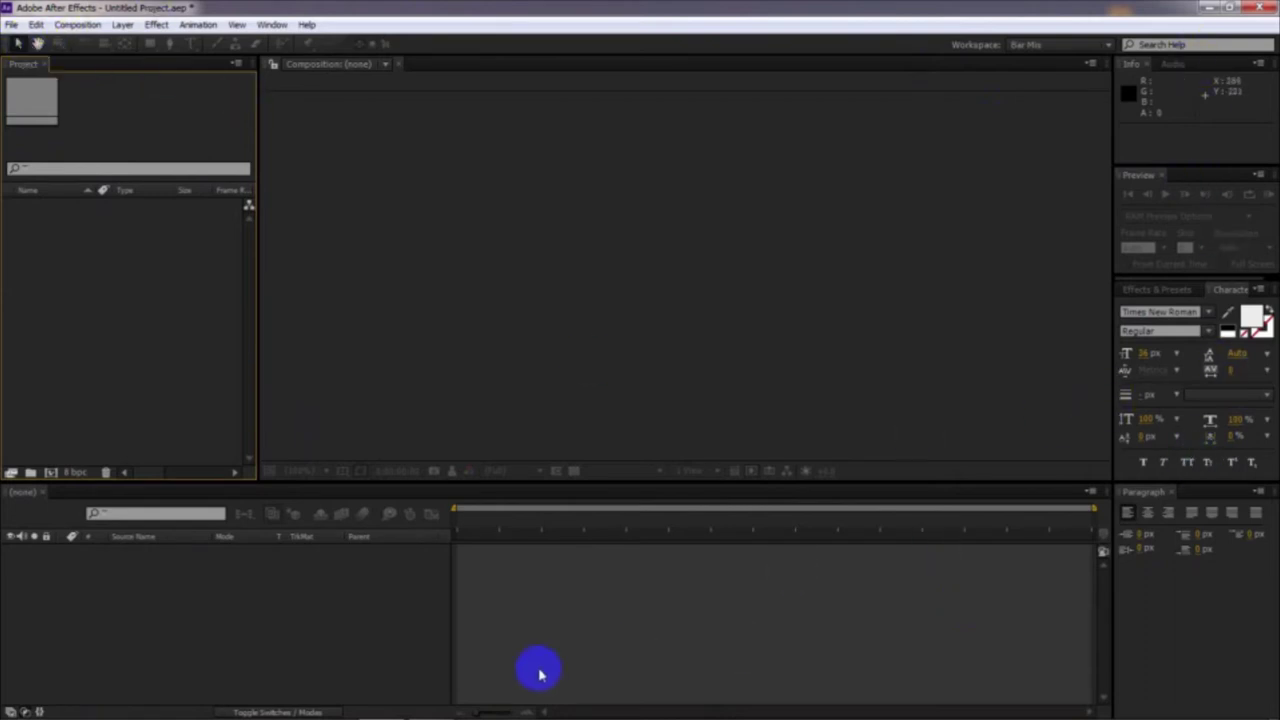
pyautogui.click(440, 703)
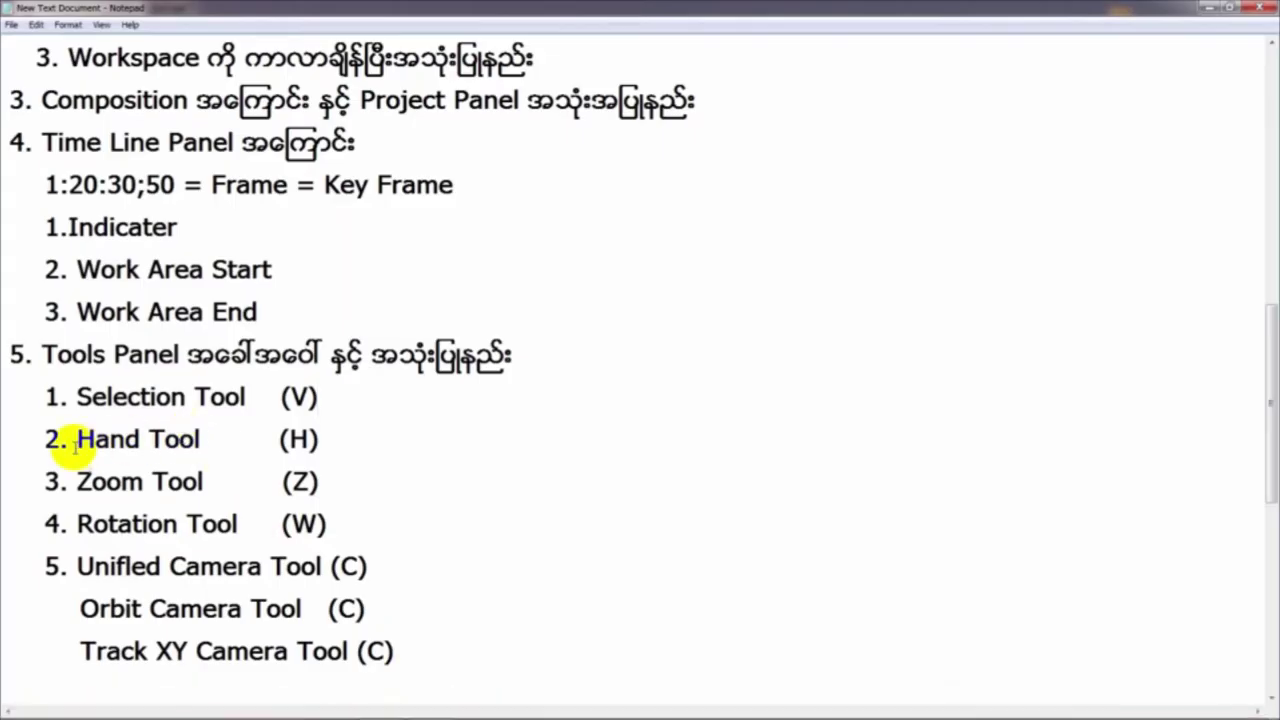
# - Highlight the Hand Tool entry and its (H) shortcut in the notes' Tools Panel list
pyautogui.moveTo(77, 438); pyautogui.dragTo(212, 442)
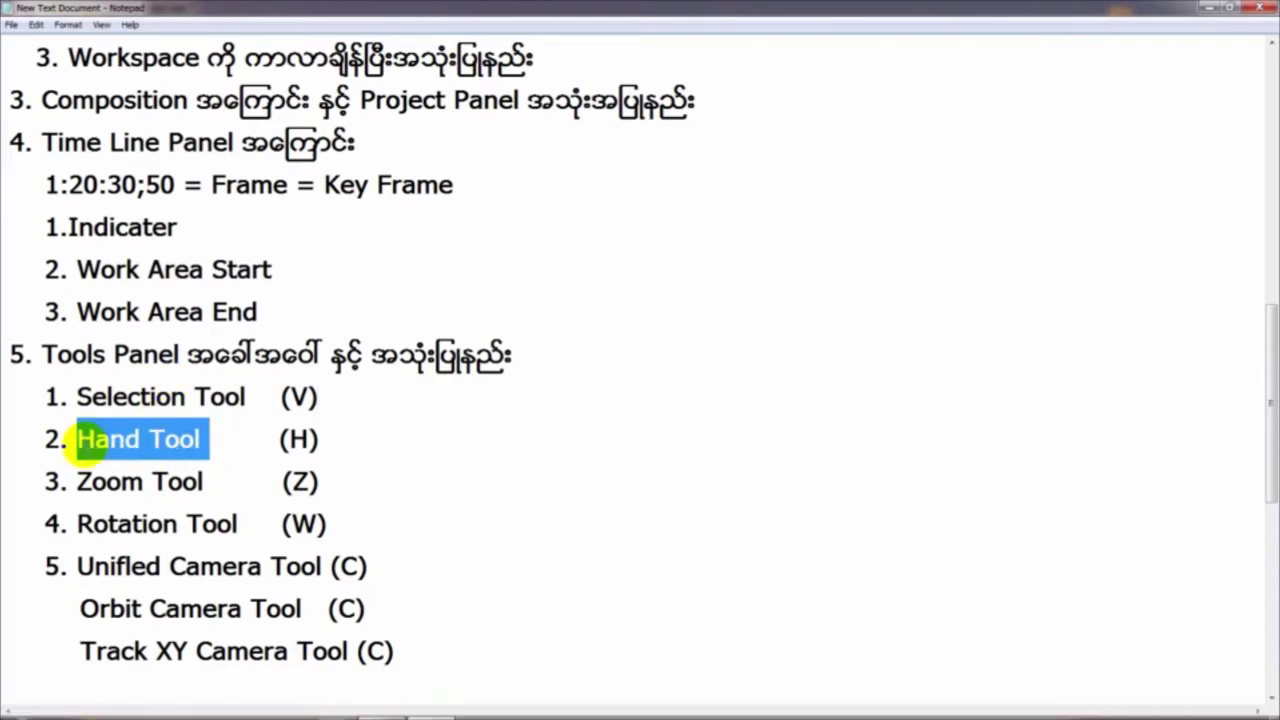
pyautogui.click(72, 438)
pyautogui.moveTo(78, 438); pyautogui.dragTo(203, 443)
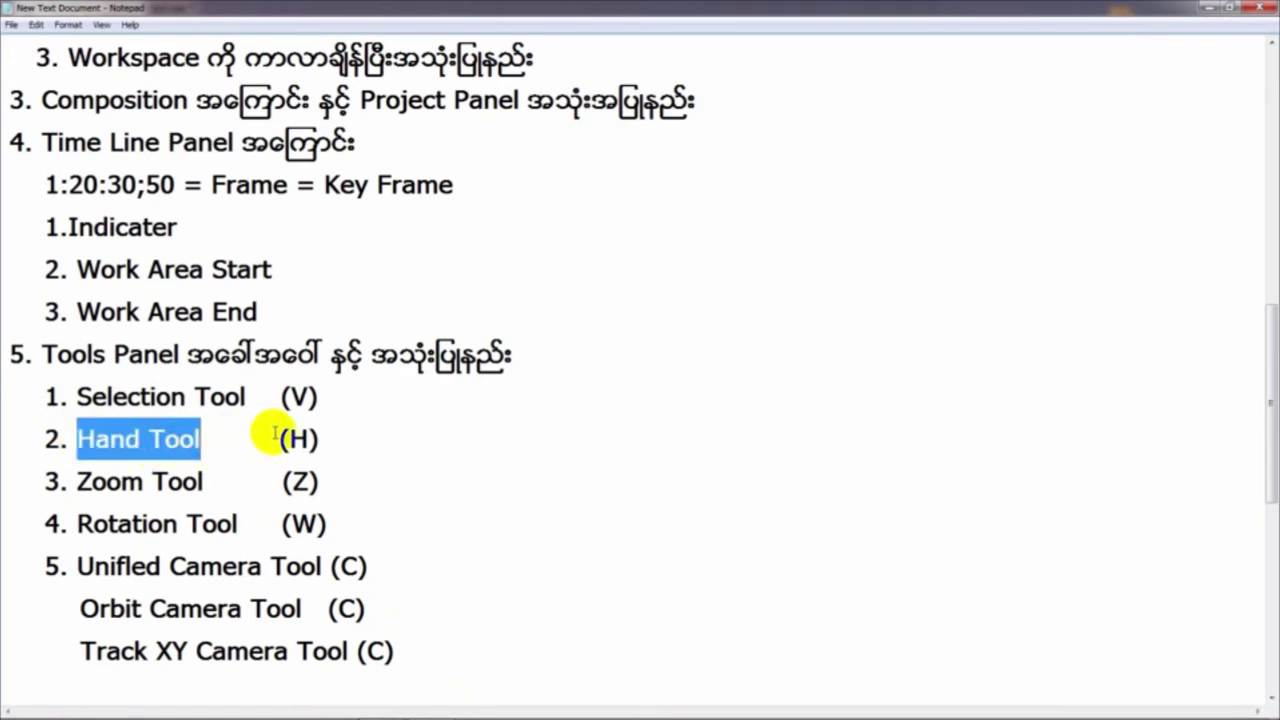
pyautogui.moveTo(271, 436); pyautogui.dragTo(330, 437)
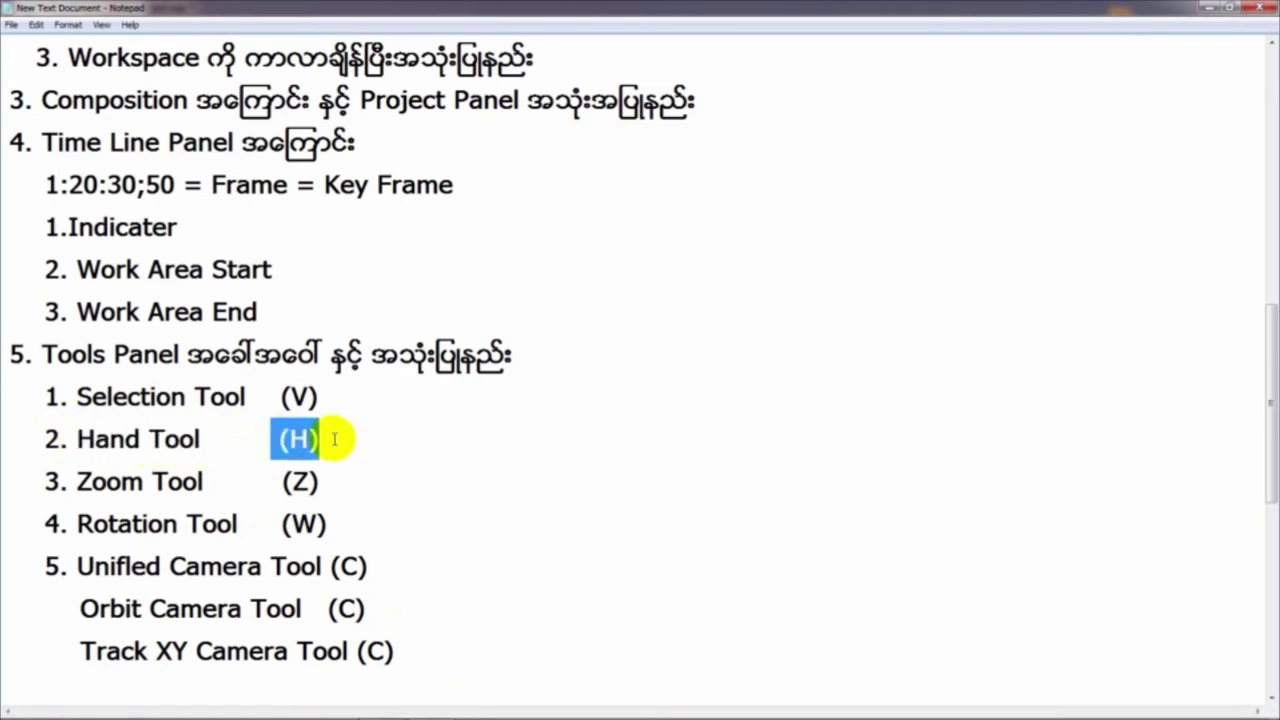
pyautogui.click(333, 438)
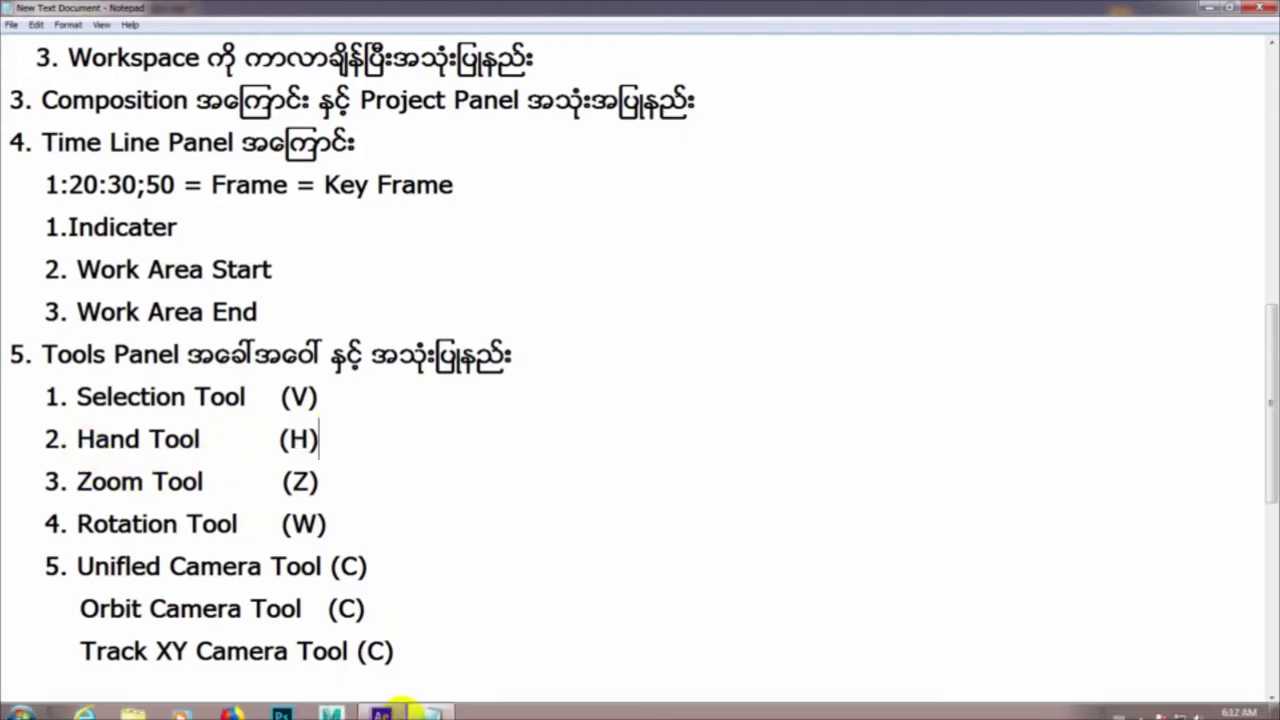
# - Switch to After Effects, choose the Hand tool and create a new composition named BarMis
pyautogui.click(384, 712)
pyautogui.click(35, 45)
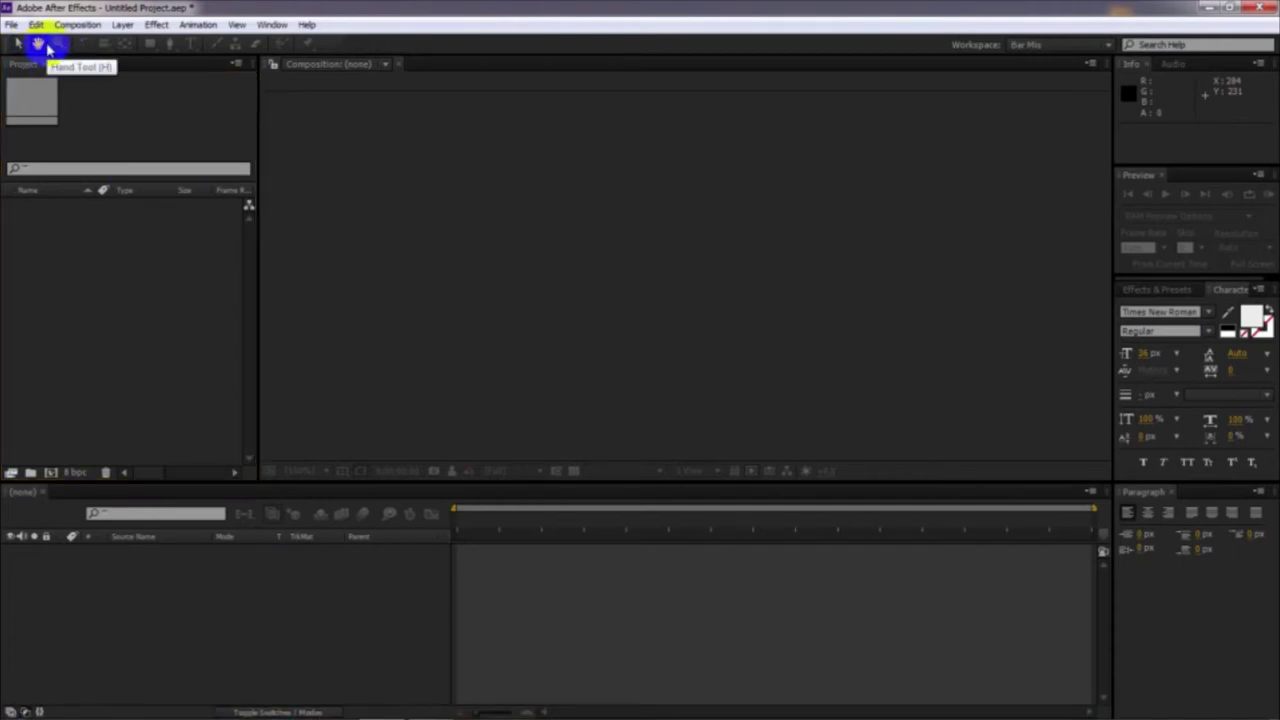
pyautogui.click(51, 473)
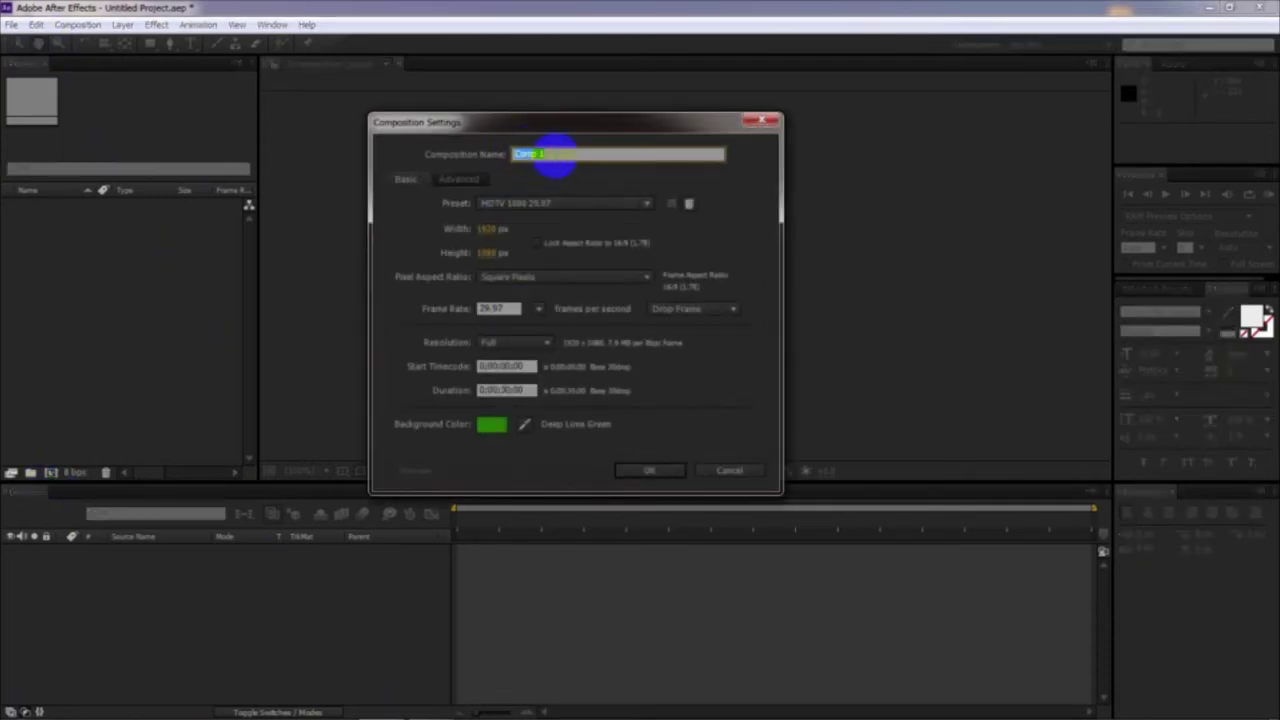
pyautogui.moveTo(539, 155); pyautogui.dragTo(470, 152)
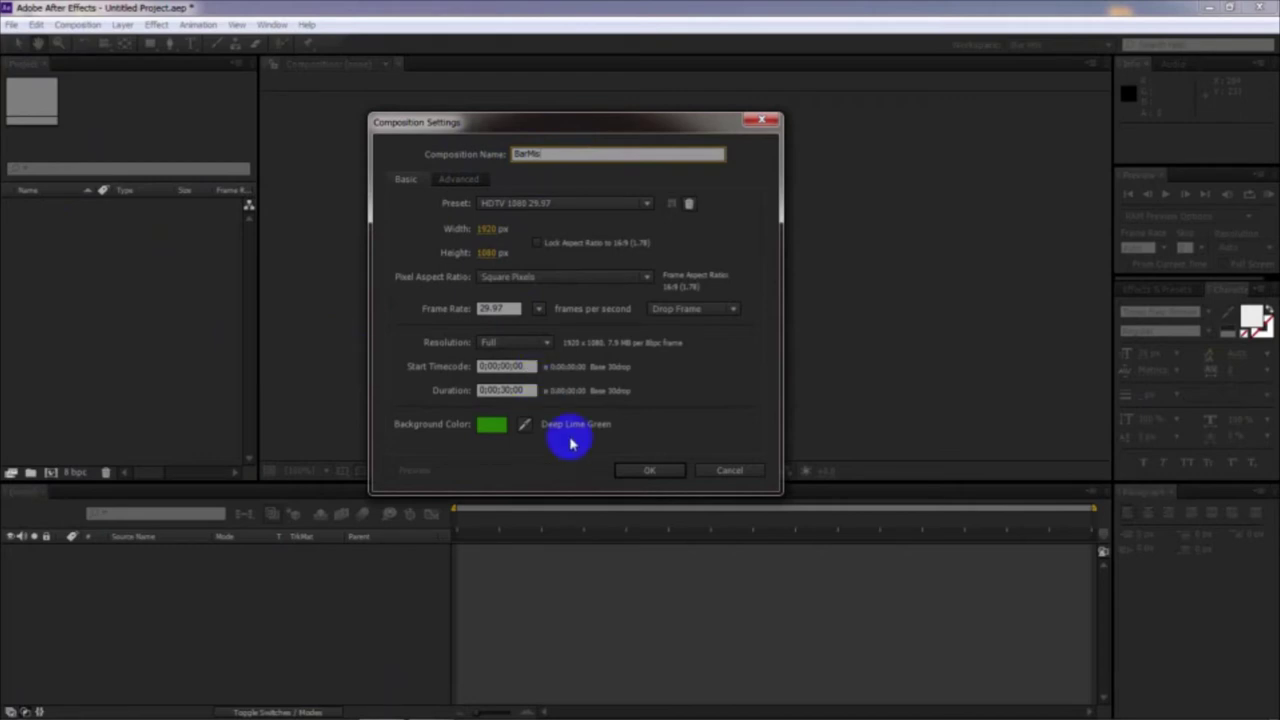
pyautogui.click(643, 472)
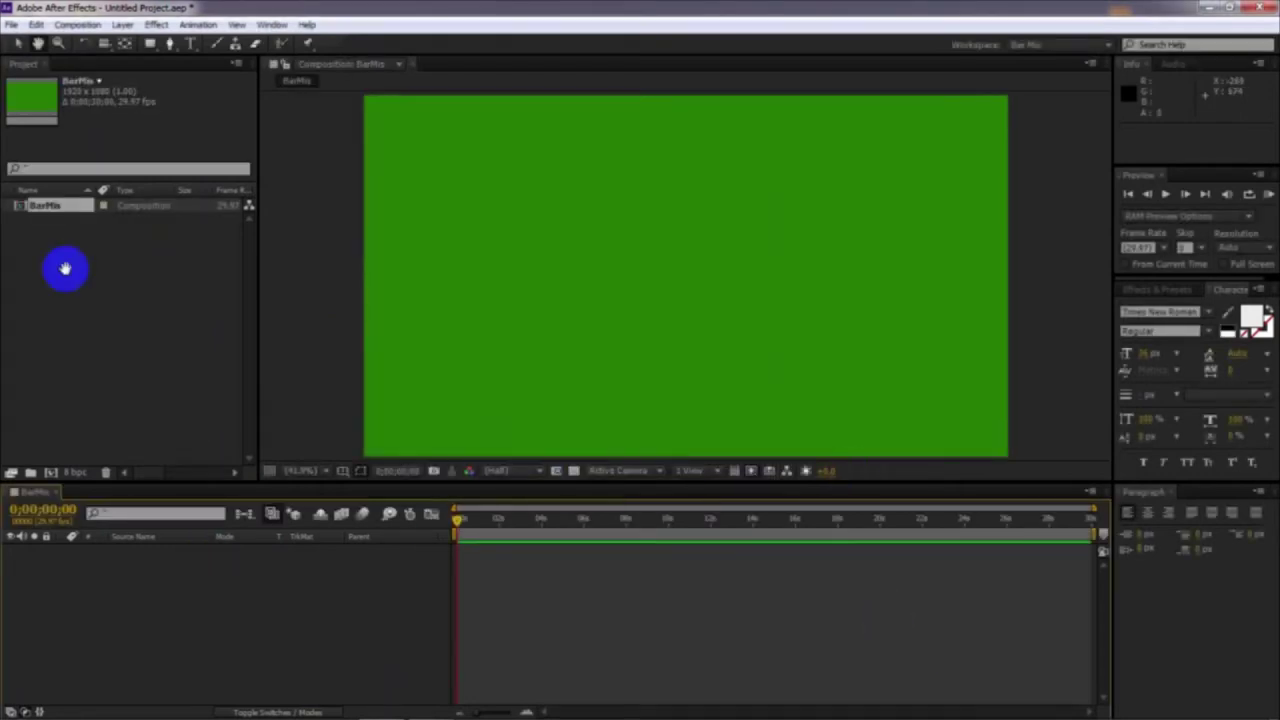
# - Pan the green BarMis composition around the viewer in several directions with the Hand tool
pyautogui.click(38, 43)
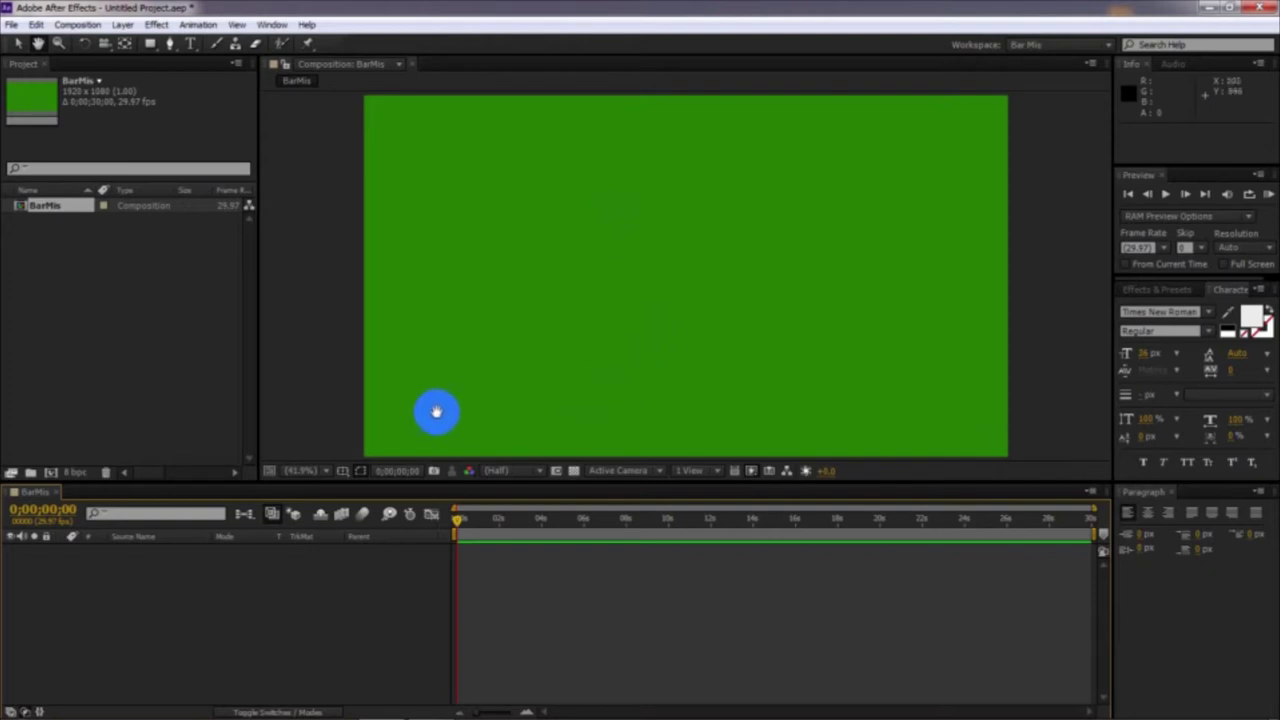
pyautogui.moveTo(543, 403)
pyautogui.mouseDown()
pyautogui.moveTo(634, 269)
pyautogui.moveTo(517, 154)
pyautogui.moveTo(491, 153)
pyautogui.moveTo(557, 277)
pyautogui.moveTo(524, 437)
pyautogui.moveTo(527, 402)
pyautogui.mouseUp()
pyautogui.click(526, 402)
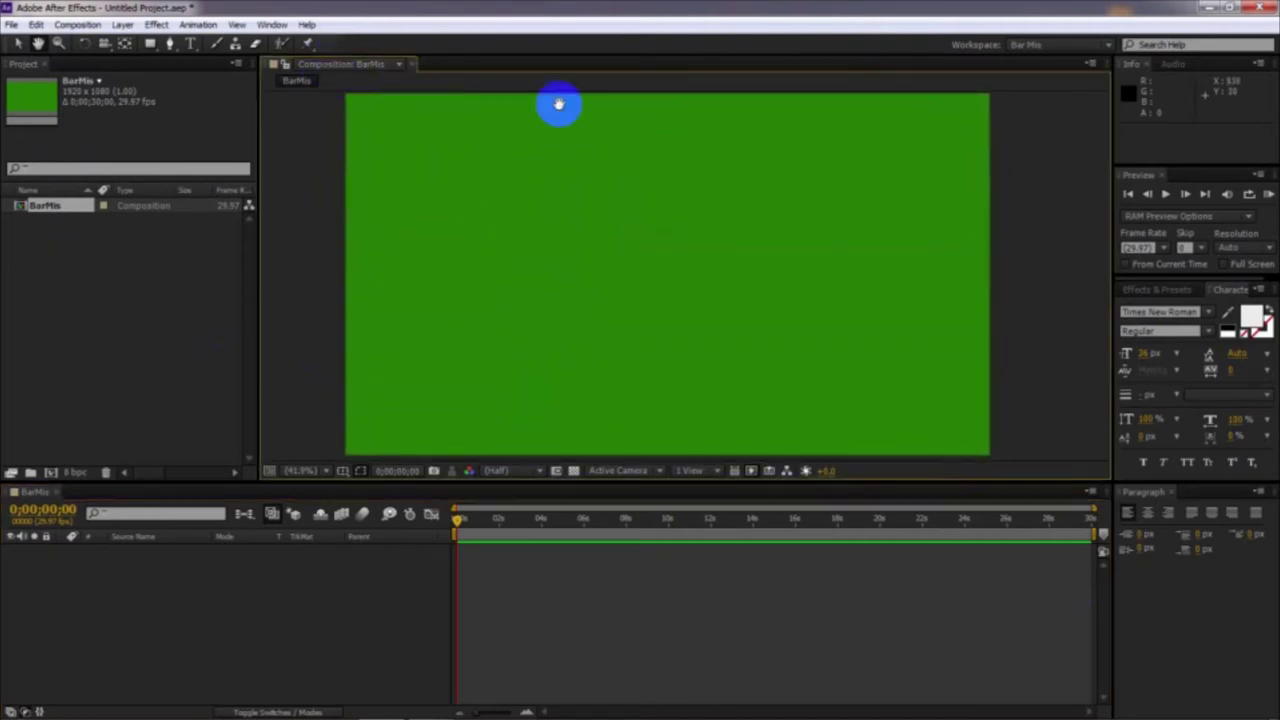
pyautogui.moveTo(577, 420); pyautogui.dragTo(400, 109)
pyautogui.moveTo(566, 109); pyautogui.dragTo(366, 260)
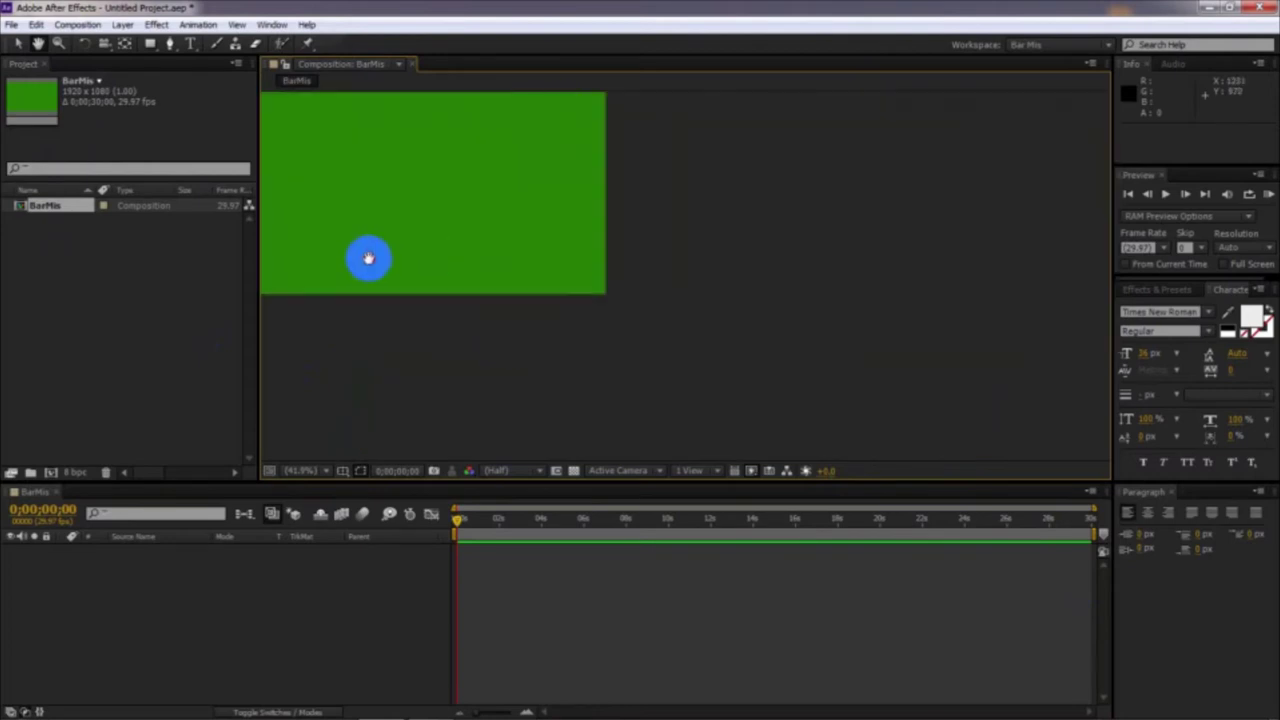
pyautogui.moveTo(403, 211); pyautogui.dragTo(781, 386)
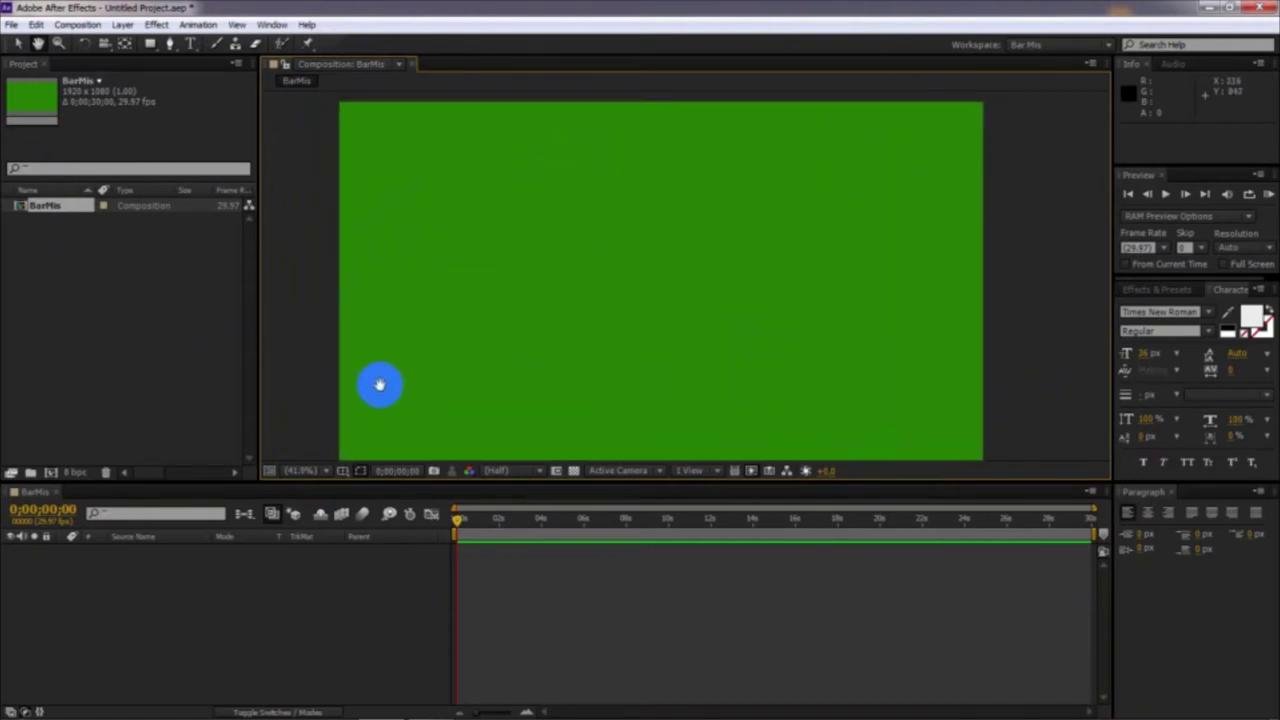
pyautogui.moveTo(380, 383); pyautogui.dragTo(480, 183)
pyautogui.moveTo(974, 289); pyautogui.dragTo(888, 492)
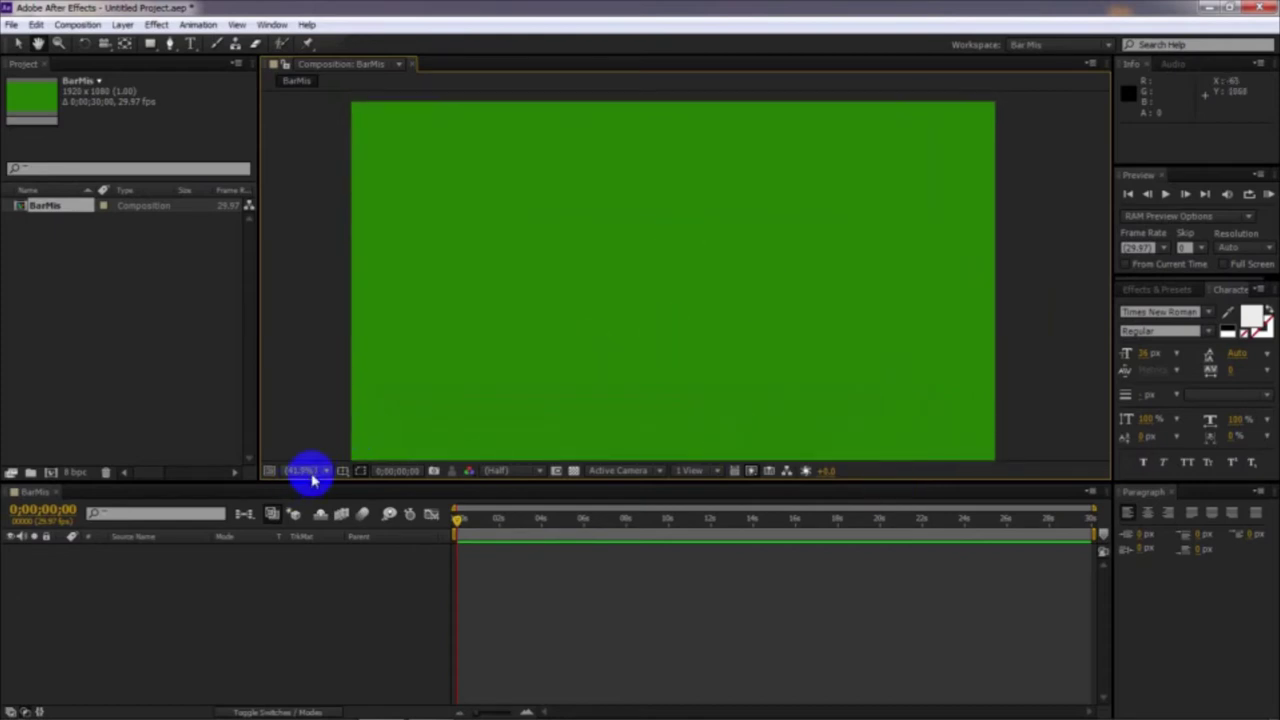
# - Magnify the composition view to 400%, reduce it to 100%, and pan across the enlarged frame with the Hand tool
pyautogui.click(312, 478)
pyautogui.click(322, 398)
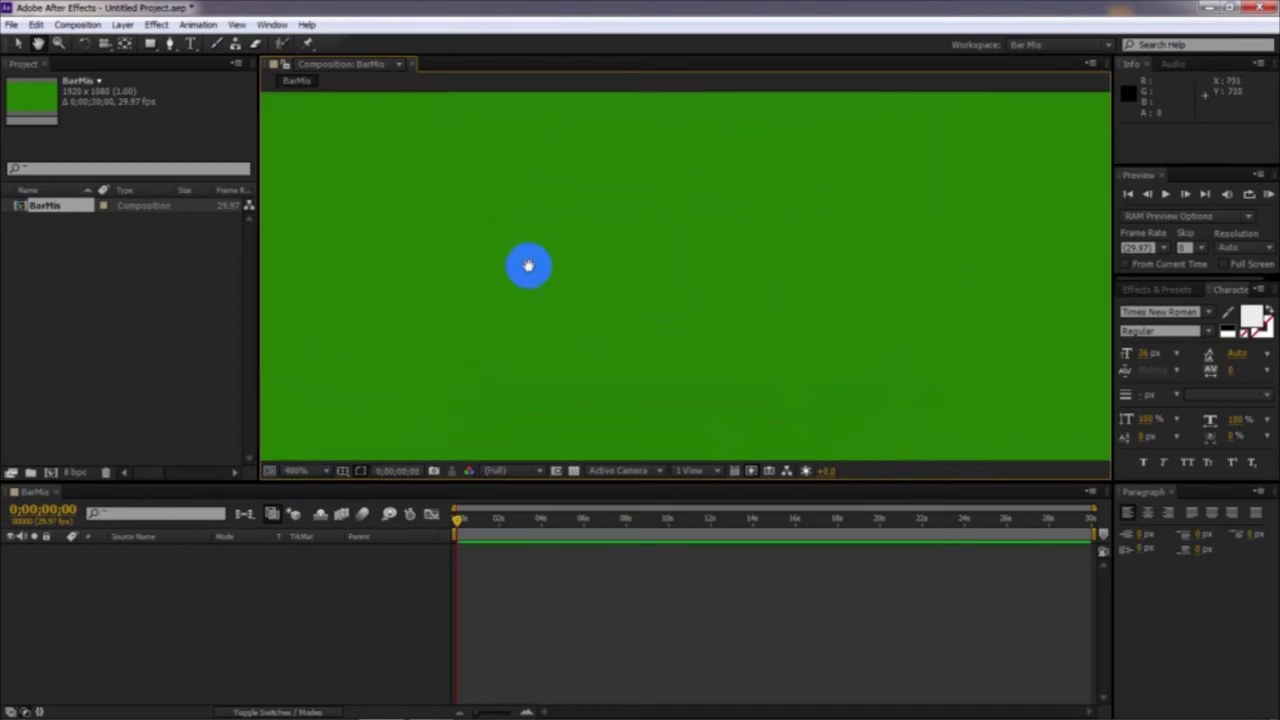
pyautogui.scroll(-1, 515, 269)
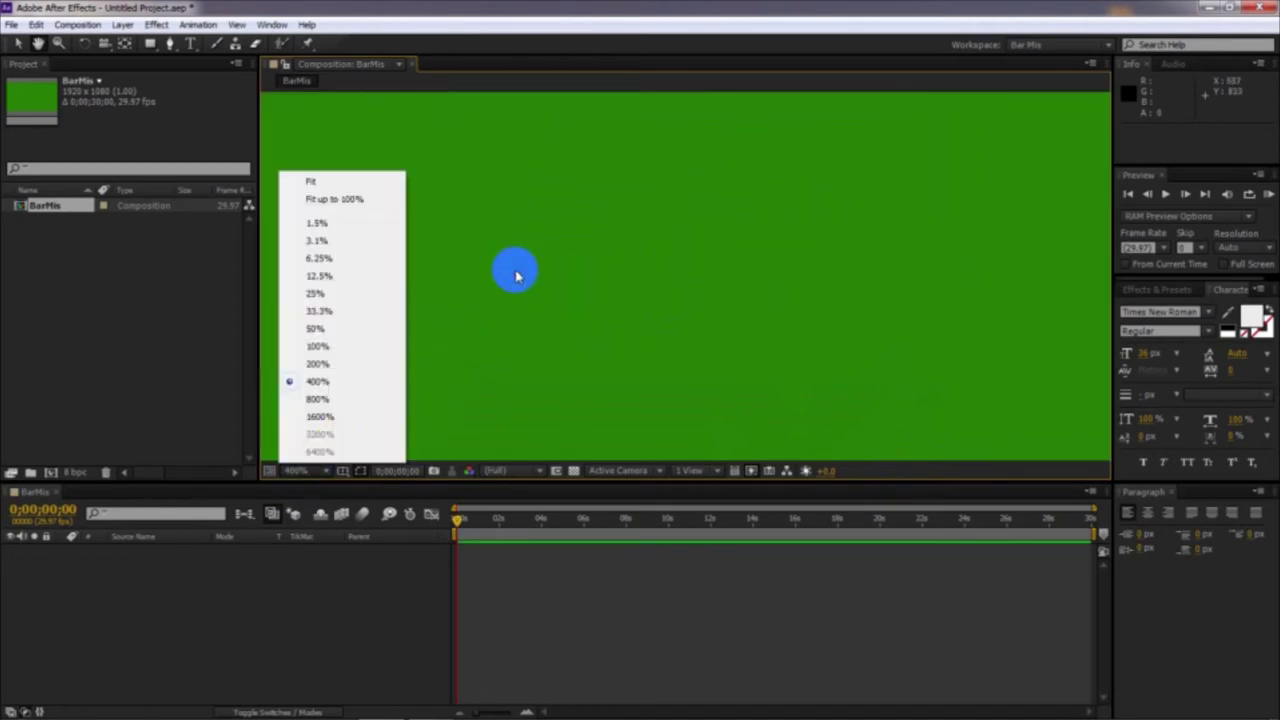
pyautogui.click(303, 472)
pyautogui.click(320, 345)
pyautogui.moveTo(331, 375); pyautogui.dragTo(599, 268)
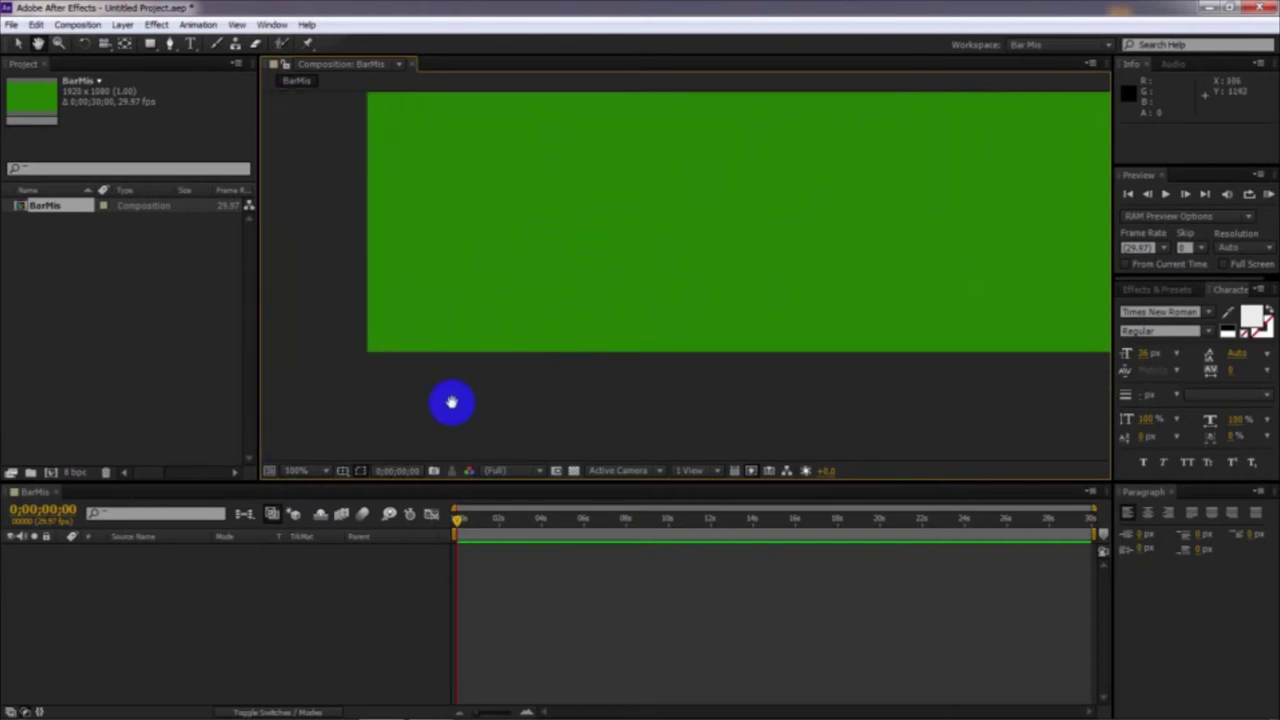
pyautogui.moveTo(523, 314); pyautogui.dragTo(801, 309)
# - Set the composition view's magnification to Fit
pyautogui.click(327, 471)
pyautogui.click(330, 184)
pyautogui.click(310, 471)
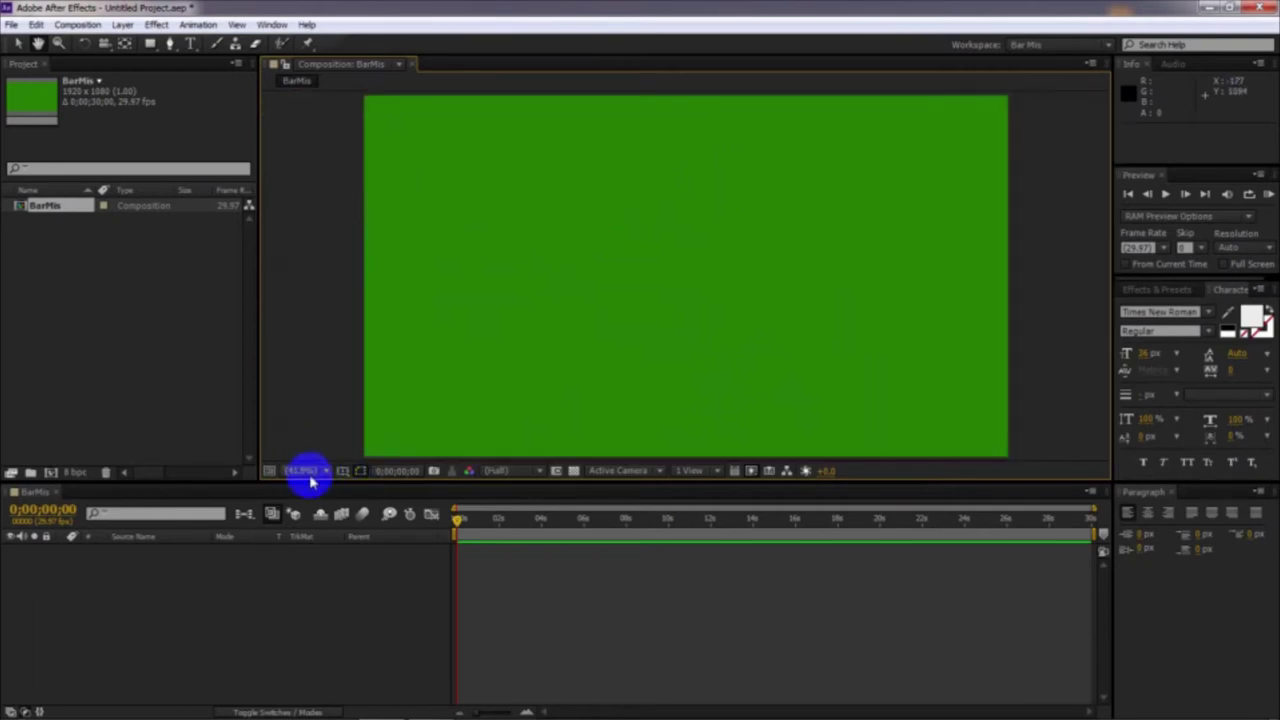
pyautogui.click(332, 181)
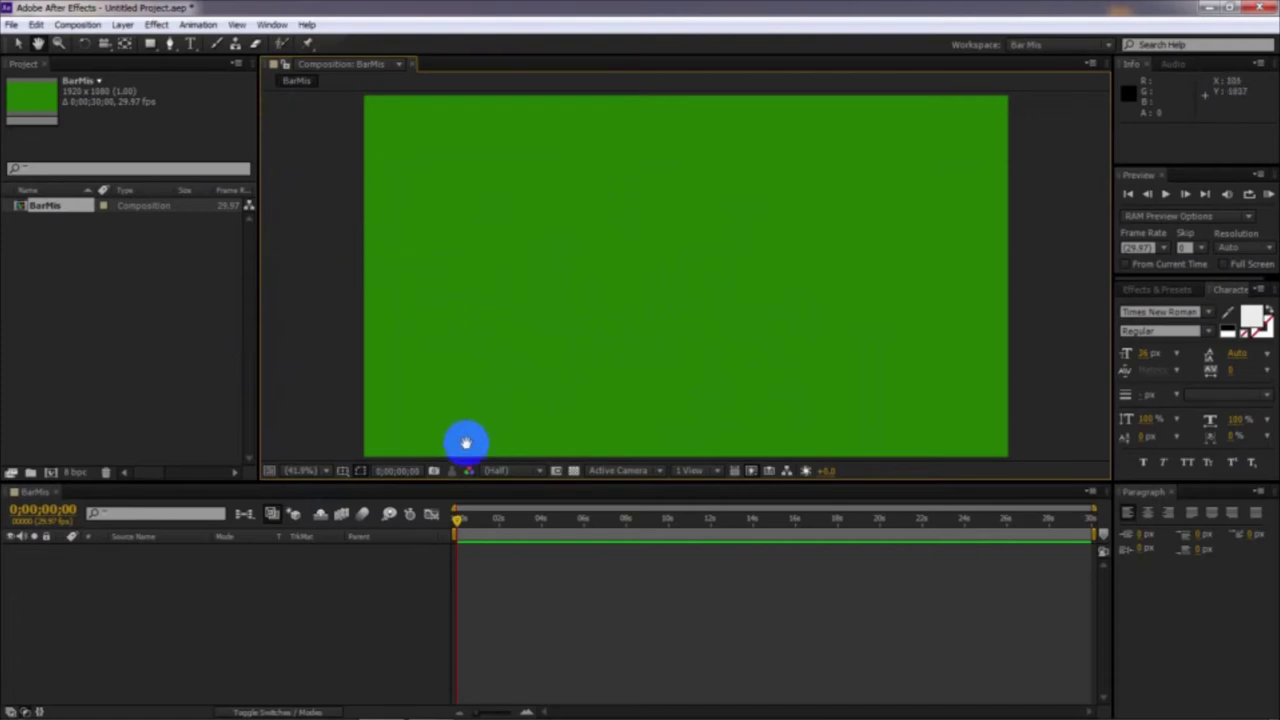
# - Switch to the Notepad notes and highlight the Zoom Tool entry and its (Z) shortcut
pyautogui.moveTo(312, 704)
pyautogui.click(428, 704)
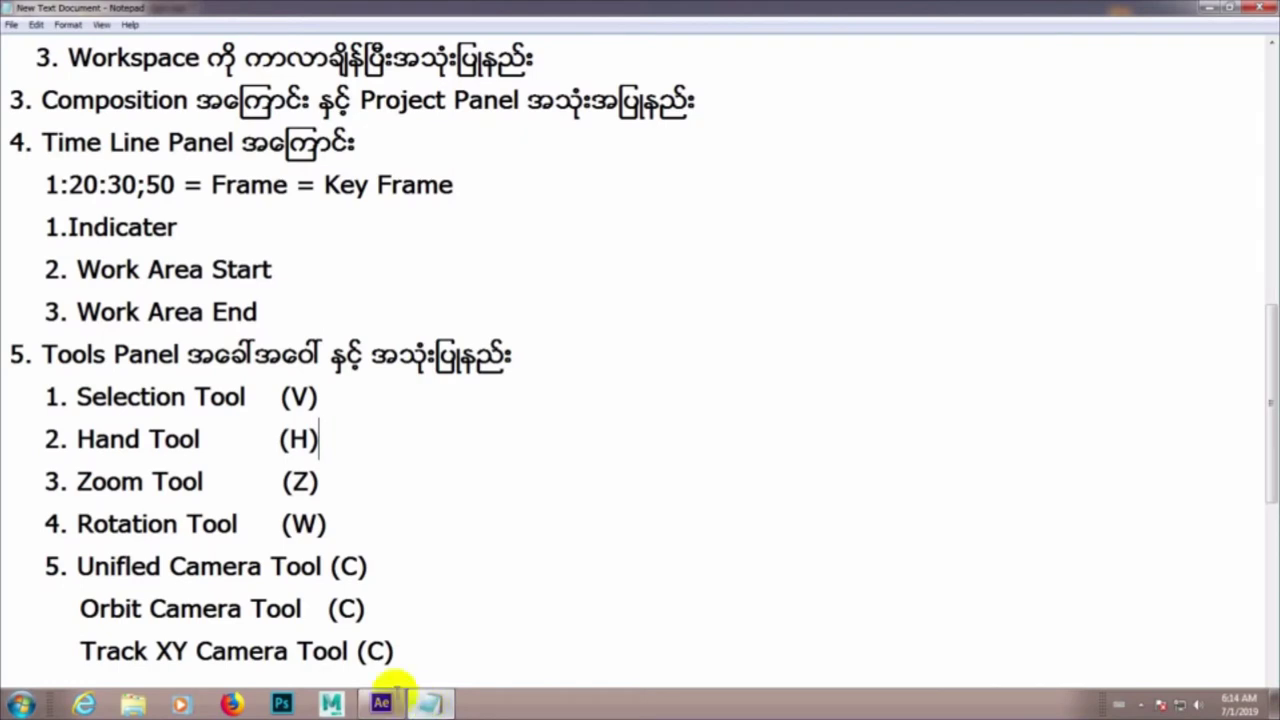
pyautogui.moveTo(78, 481); pyautogui.dragTo(212, 476)
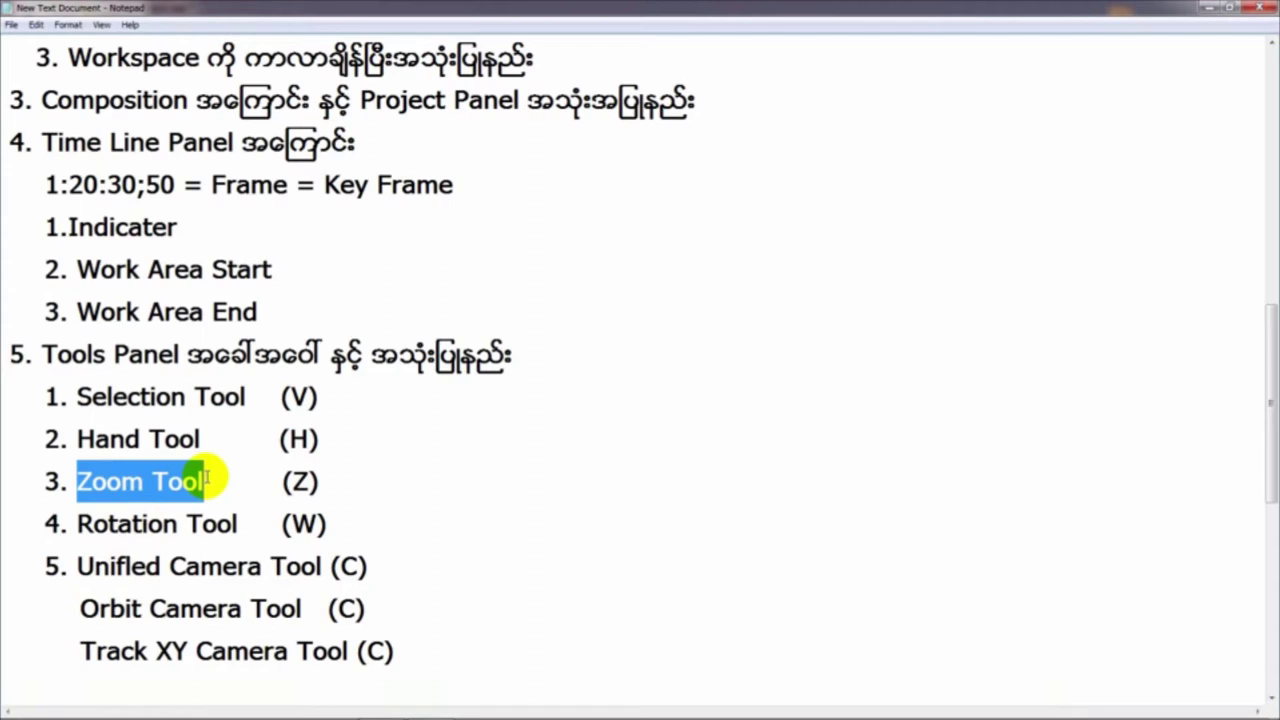
pyautogui.moveTo(274, 481); pyautogui.dragTo(337, 480)
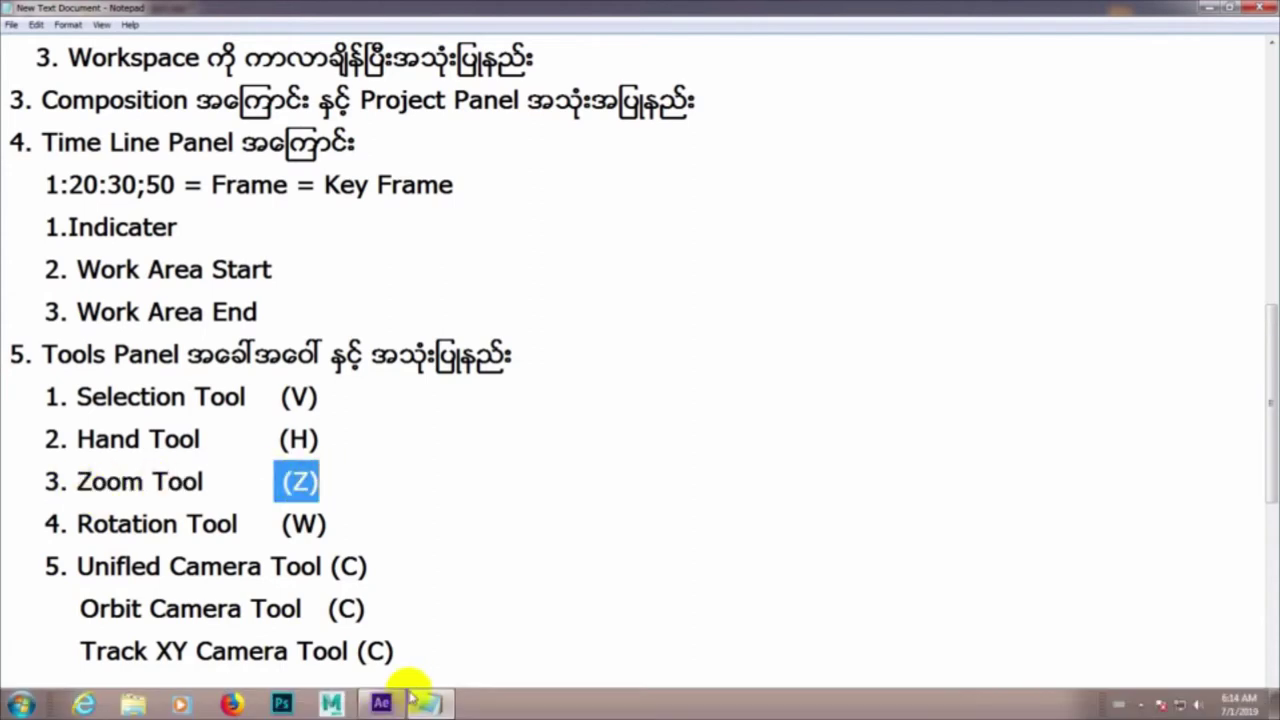
# - Switch to After Effects and zoom in on the BarMis composition to 200% with the Zoom tool
pyautogui.click(381, 711)
pyautogui.click(58, 45)
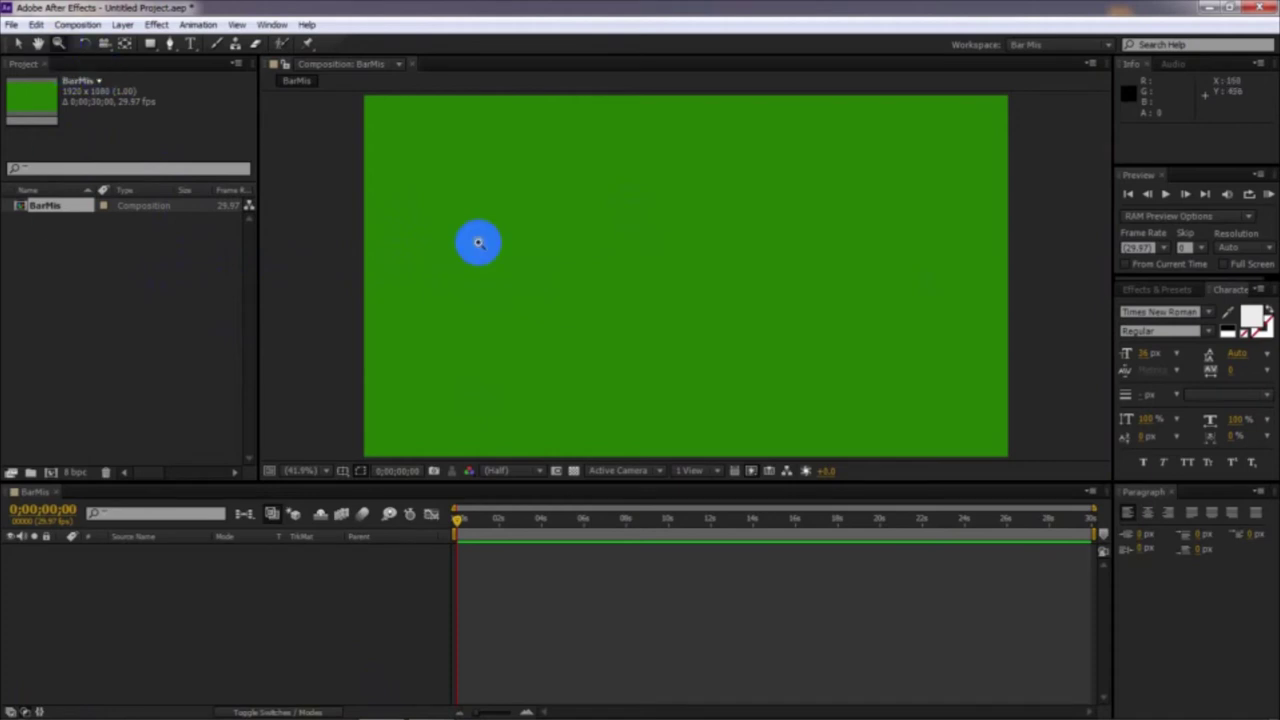
pyautogui.click(545, 279)
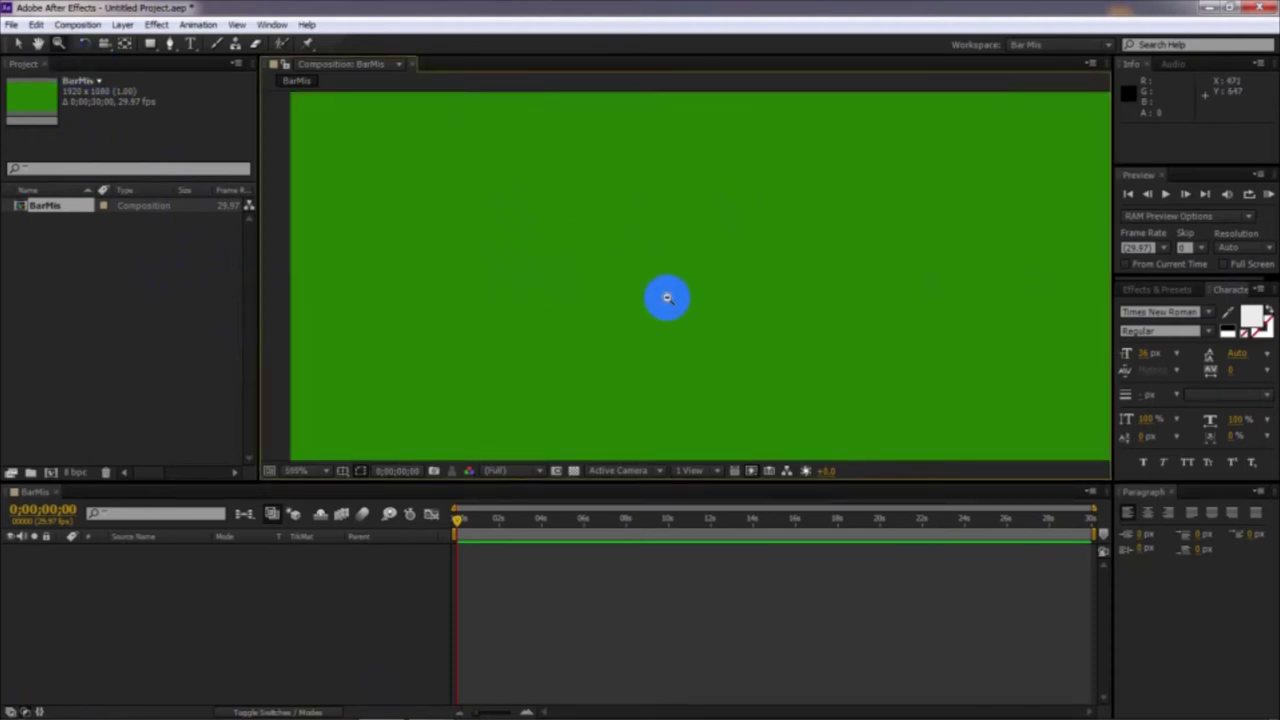
pyautogui.click(728, 297)
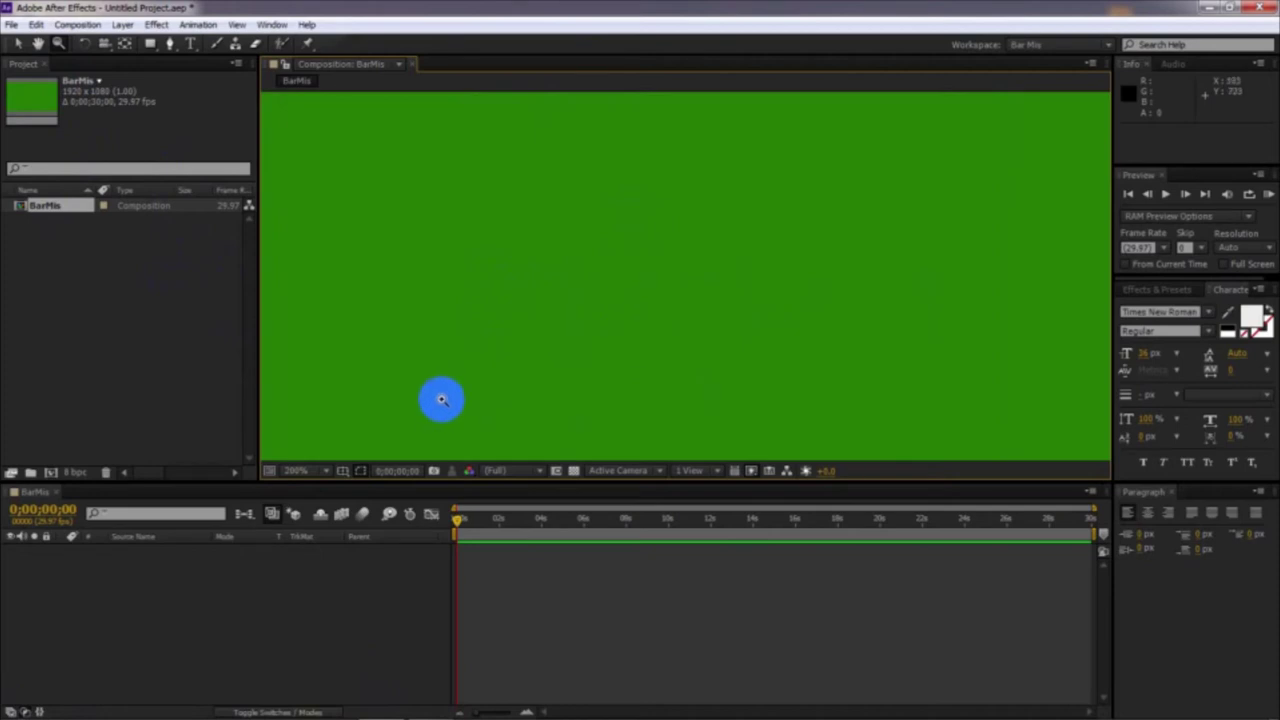
# - Change the composition view's magnification to 400% and return it to Fit
pyautogui.click(322, 470)
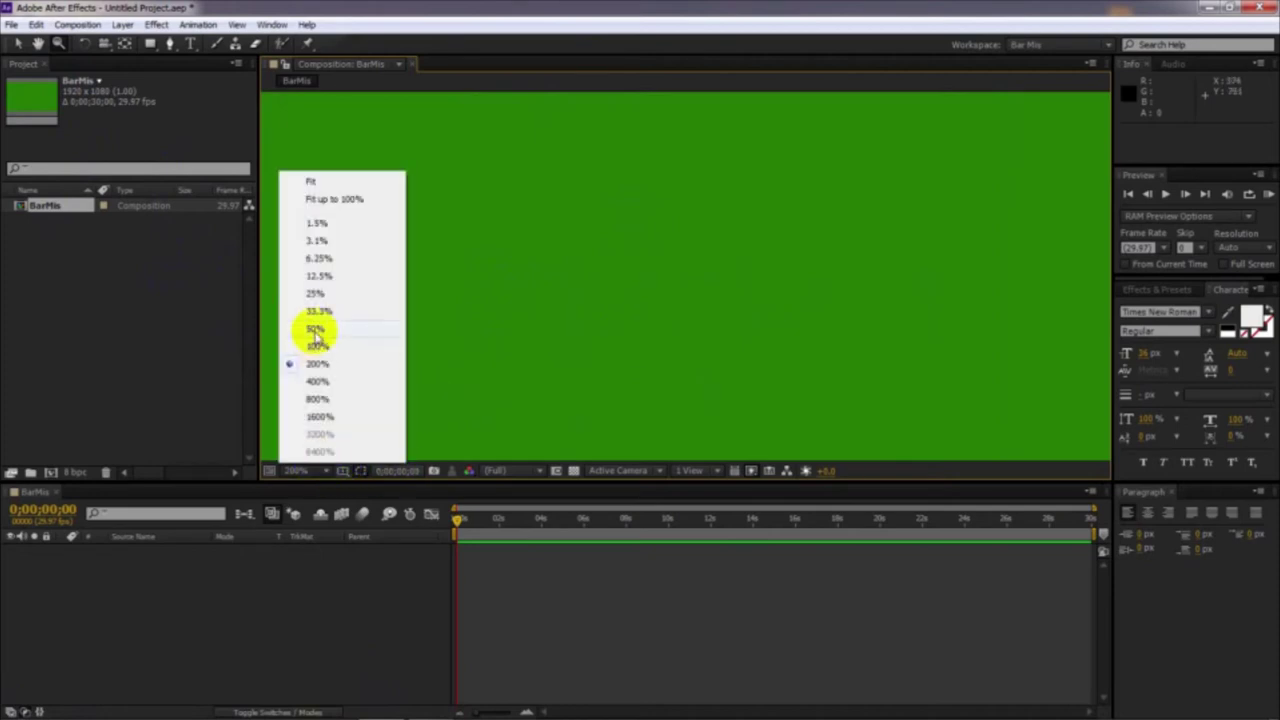
pyautogui.click(328, 382)
pyautogui.click(313, 472)
pyautogui.click(300, 182)
pyautogui.click(18, 44)
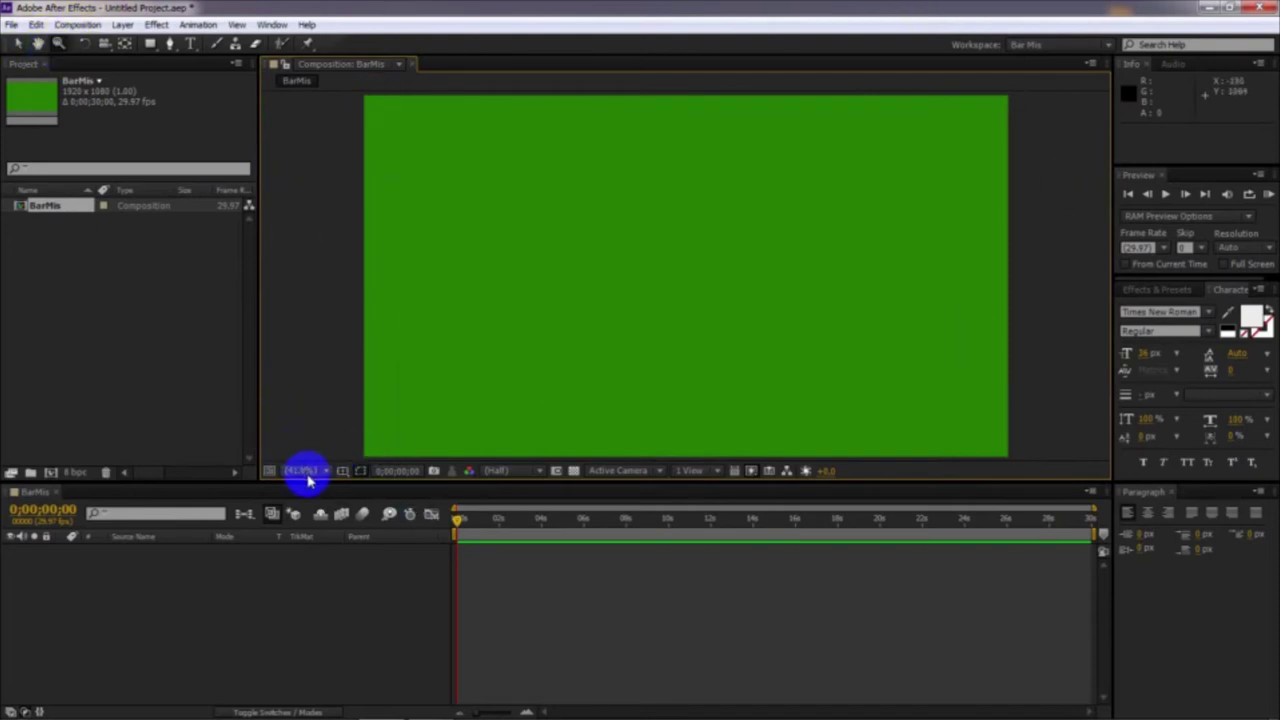
pyautogui.click(302, 471)
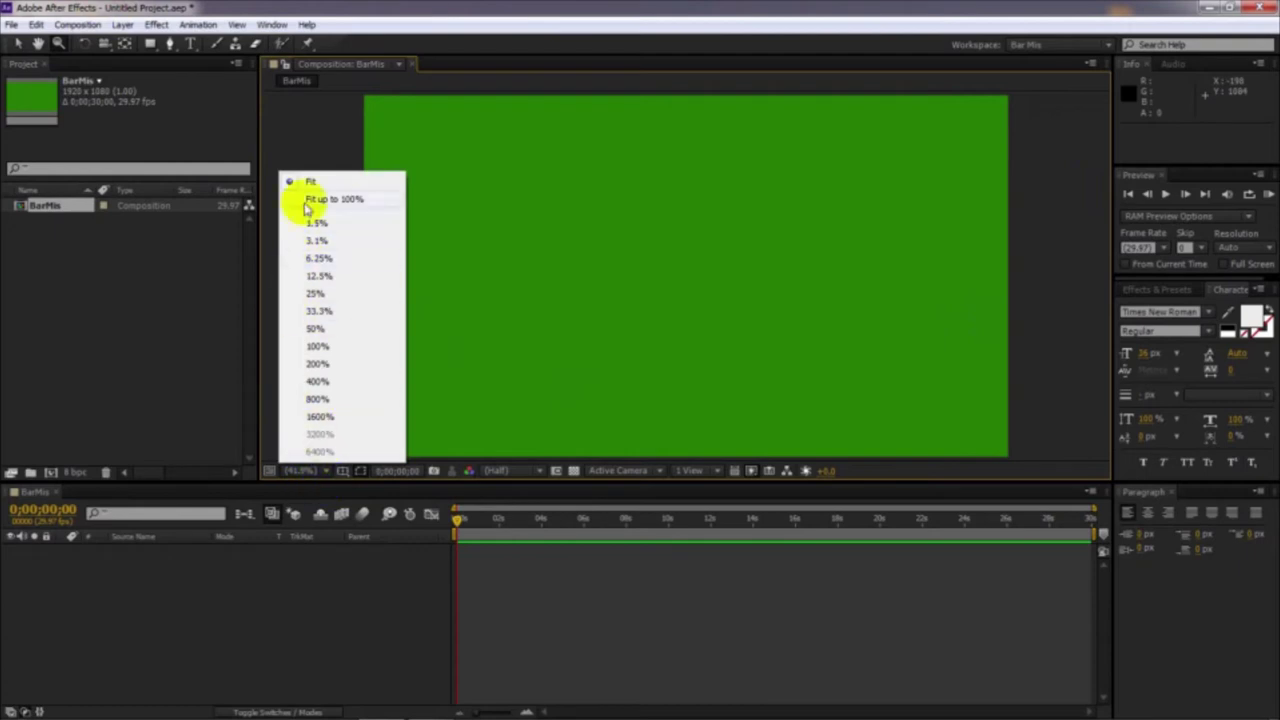
pyautogui.click(309, 471)
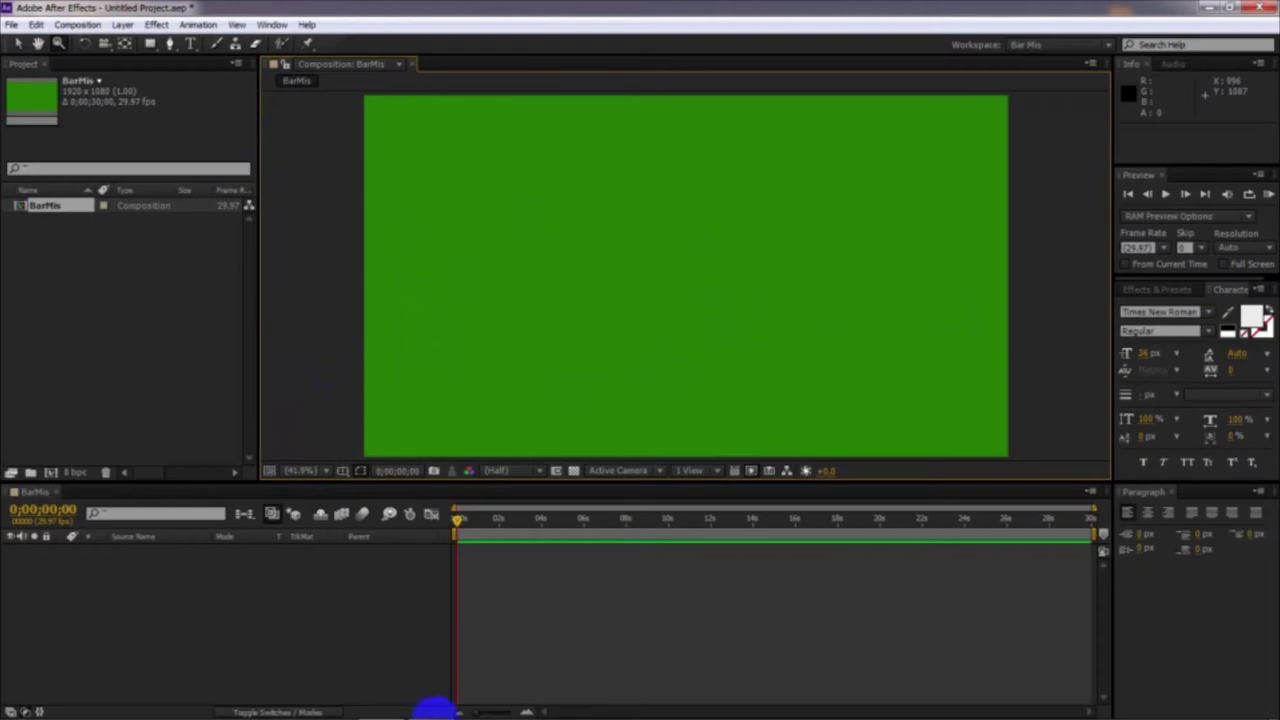
# - Switch to the Notepad notes and highlight the Rotation Tool entry and its (W) shortcut
pyautogui.click(432, 708)
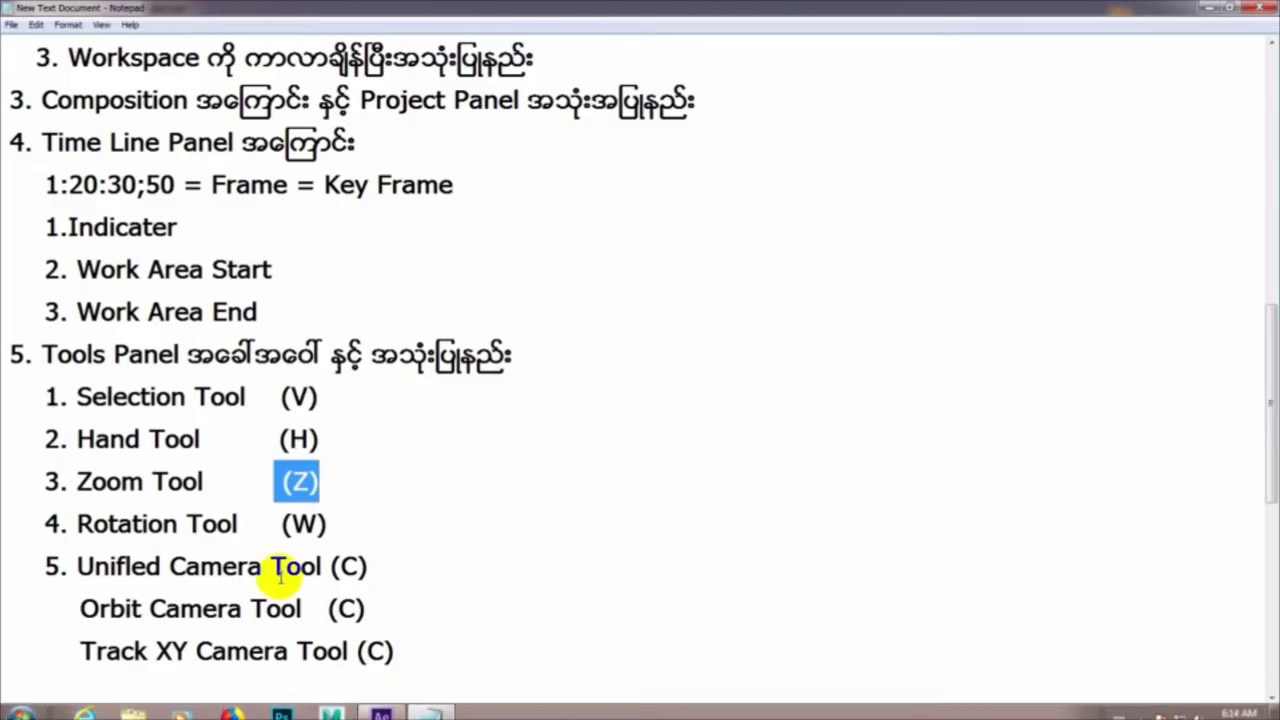
pyautogui.click(322, 485)
pyautogui.moveTo(77, 523); pyautogui.dragTo(343, 517)
pyautogui.moveTo(80, 522); pyautogui.dragTo(336, 520)
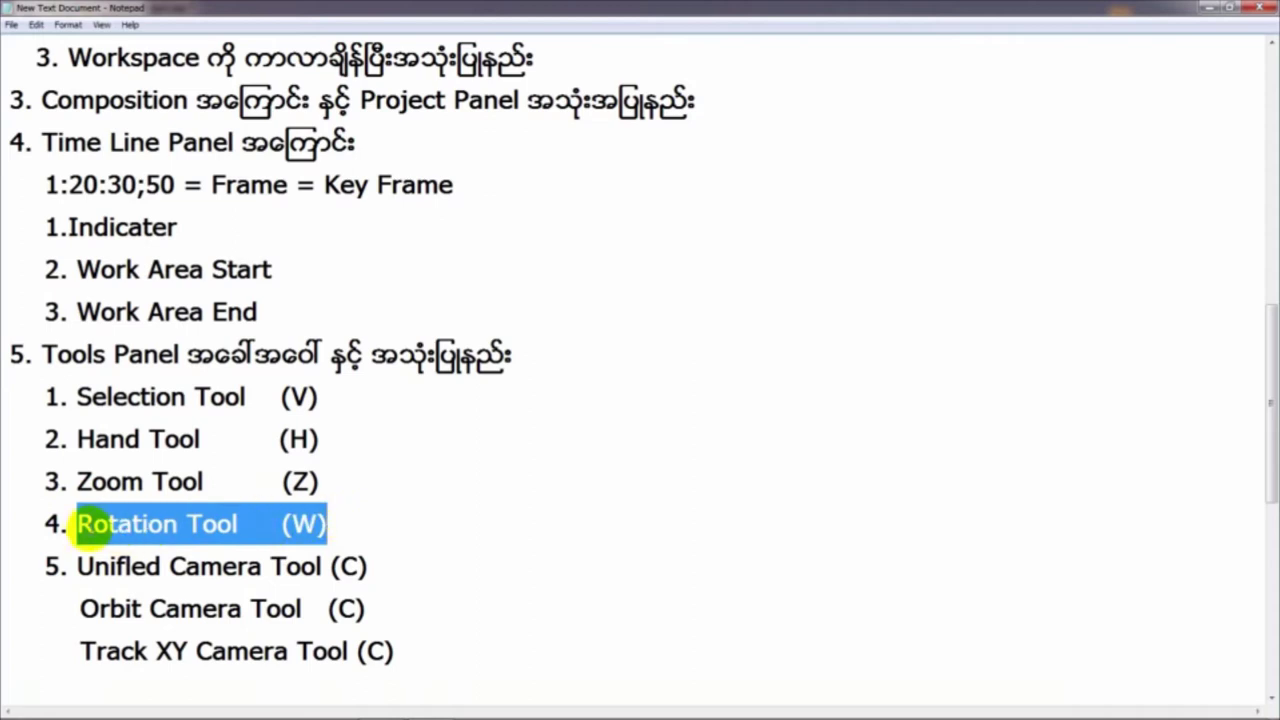
pyautogui.moveTo(84, 523); pyautogui.dragTo(241, 520)
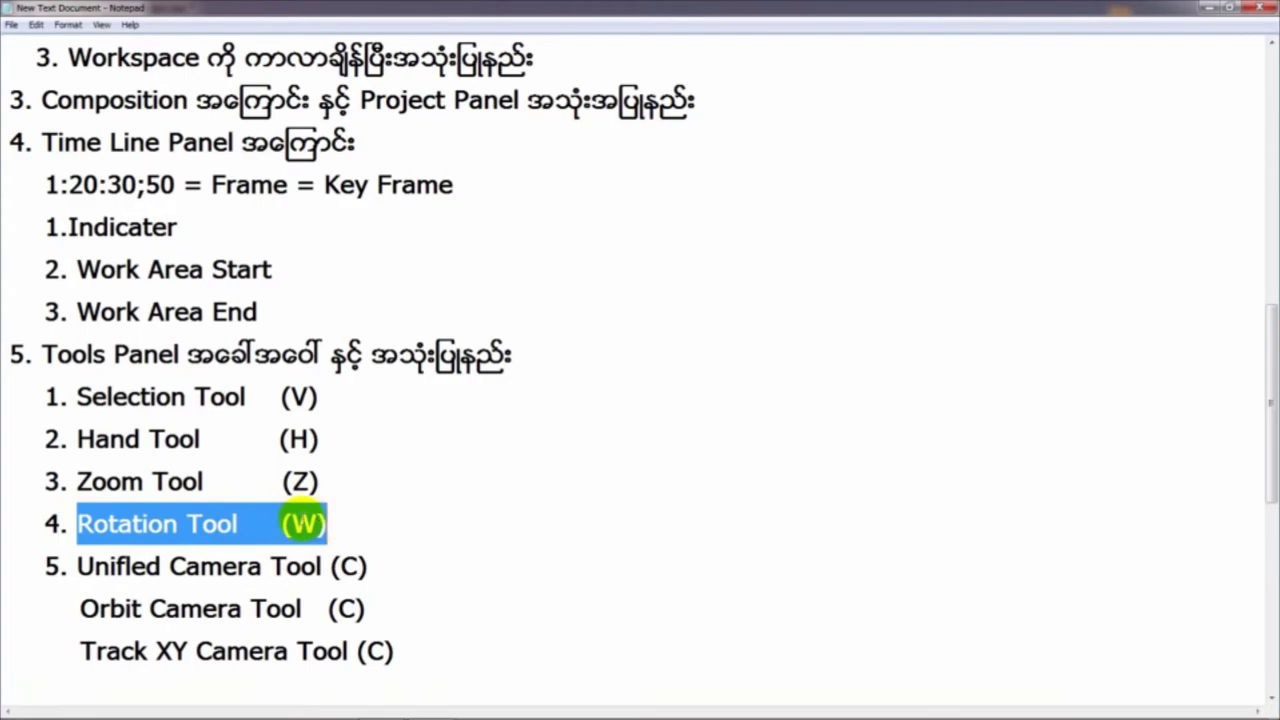
pyautogui.click(281, 523)
pyautogui.moveTo(281, 523); pyautogui.dragTo(360, 517)
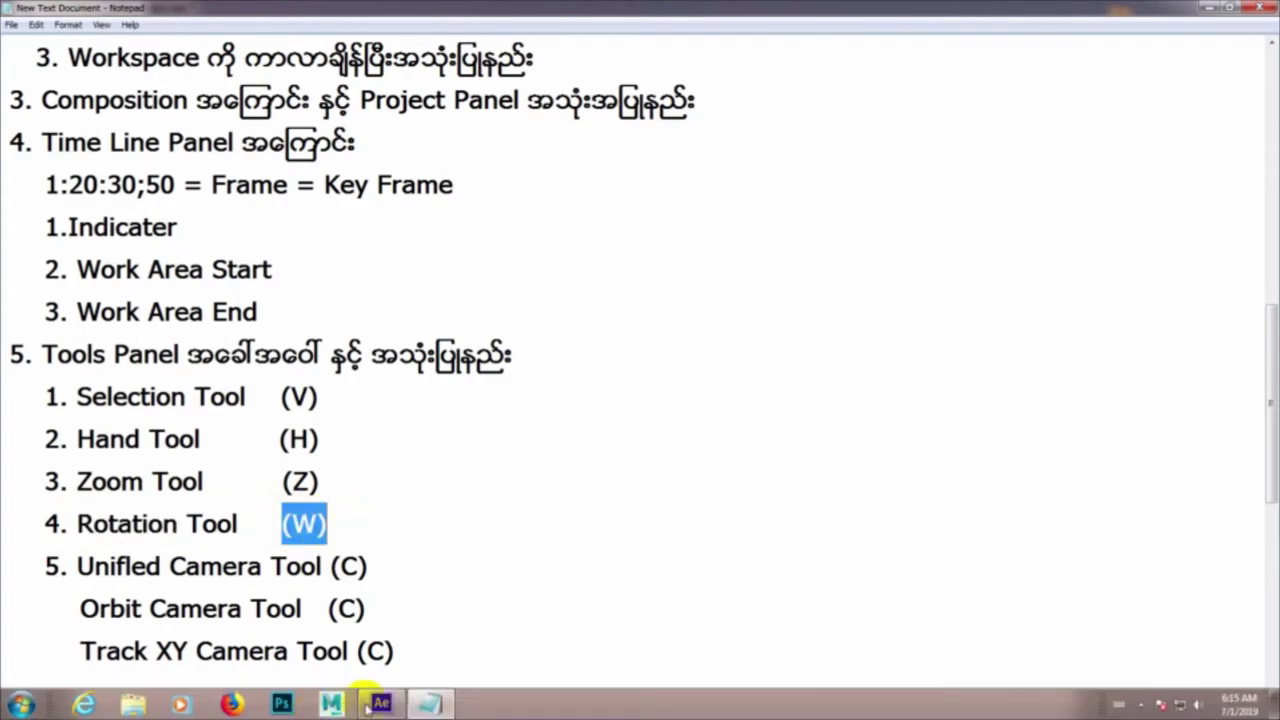
# - Switch to After Effects, import the dark textured bb5541b JPEG image and add it to the BarMis timeline as a layer
pyautogui.click(380, 703)
pyautogui.click(86, 44)
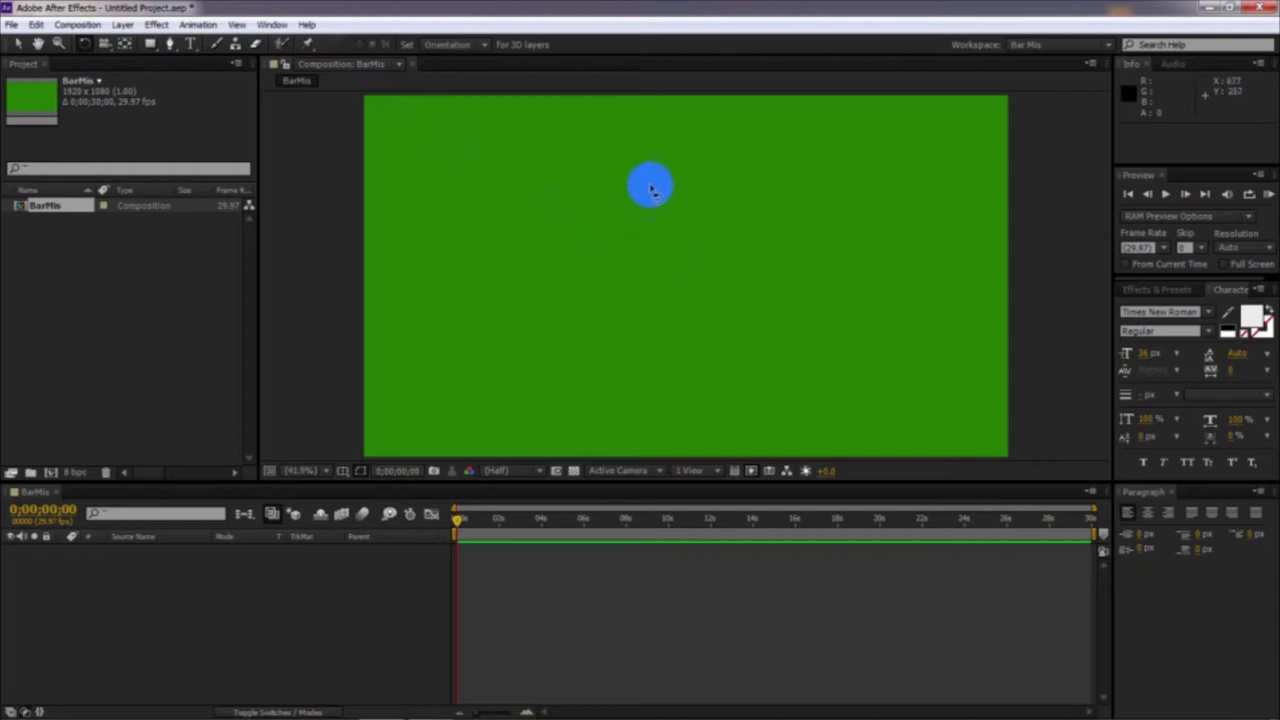
pyautogui.doubleClick(105, 275)
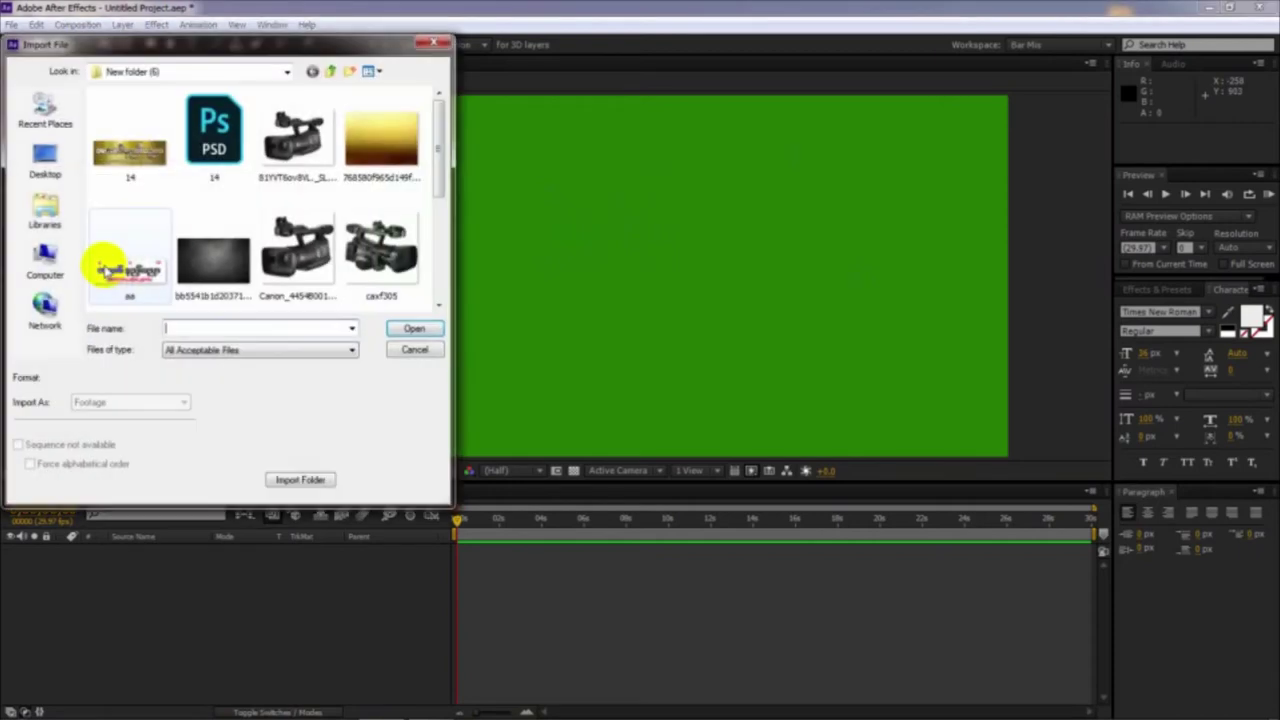
pyautogui.doubleClick(205, 250)
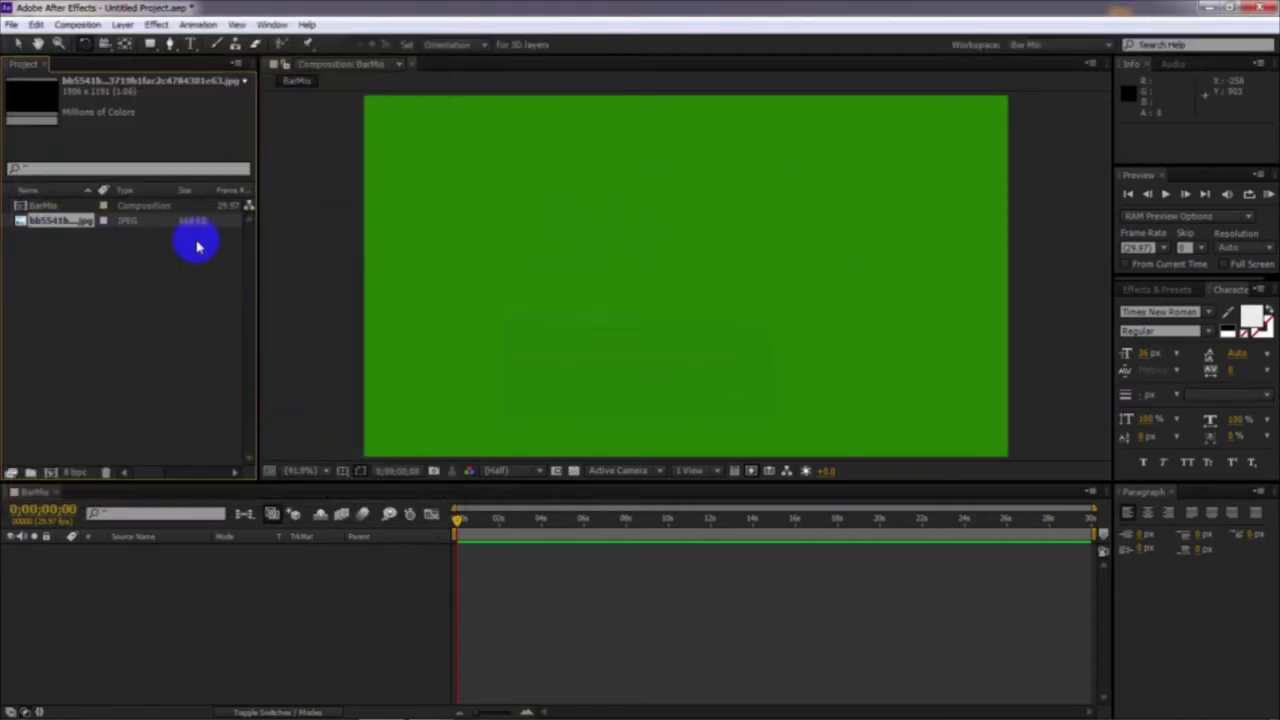
pyautogui.moveTo(45, 222); pyautogui.dragTo(263, 647)
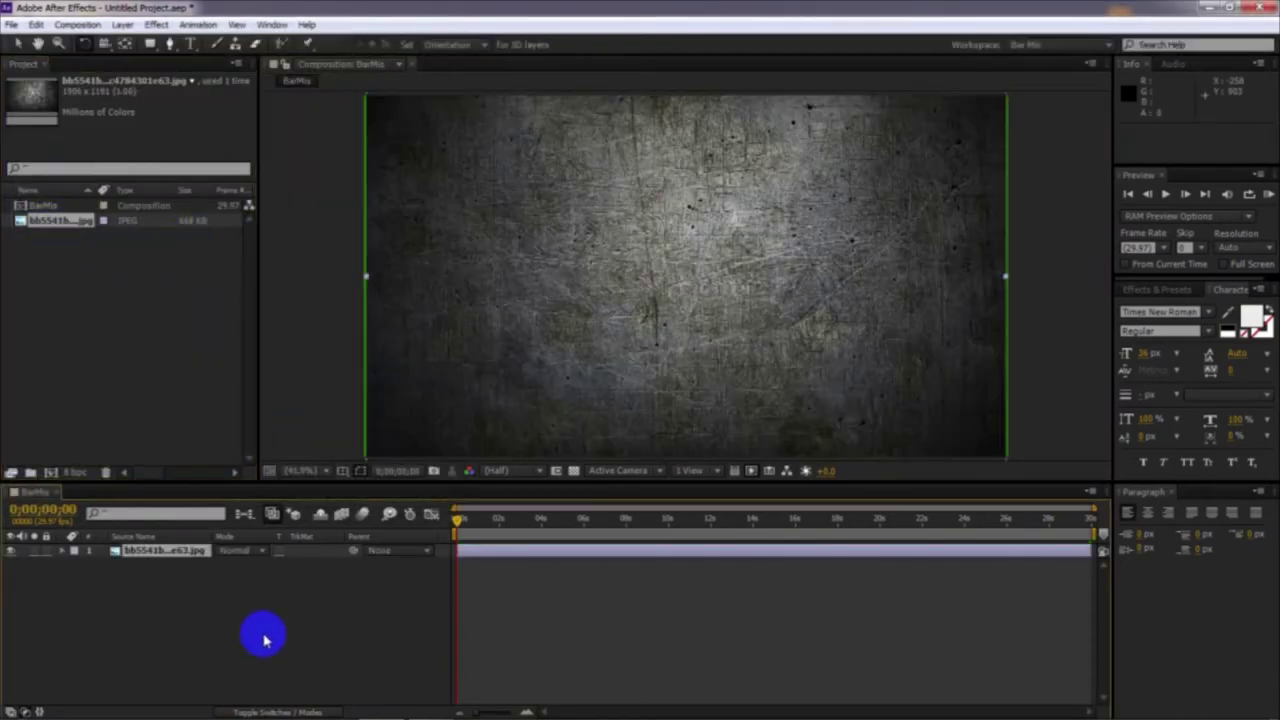
# - Scale the textured image layer down to about half its size and move it to the upper middle of the composition
pyautogui.click(17, 40)
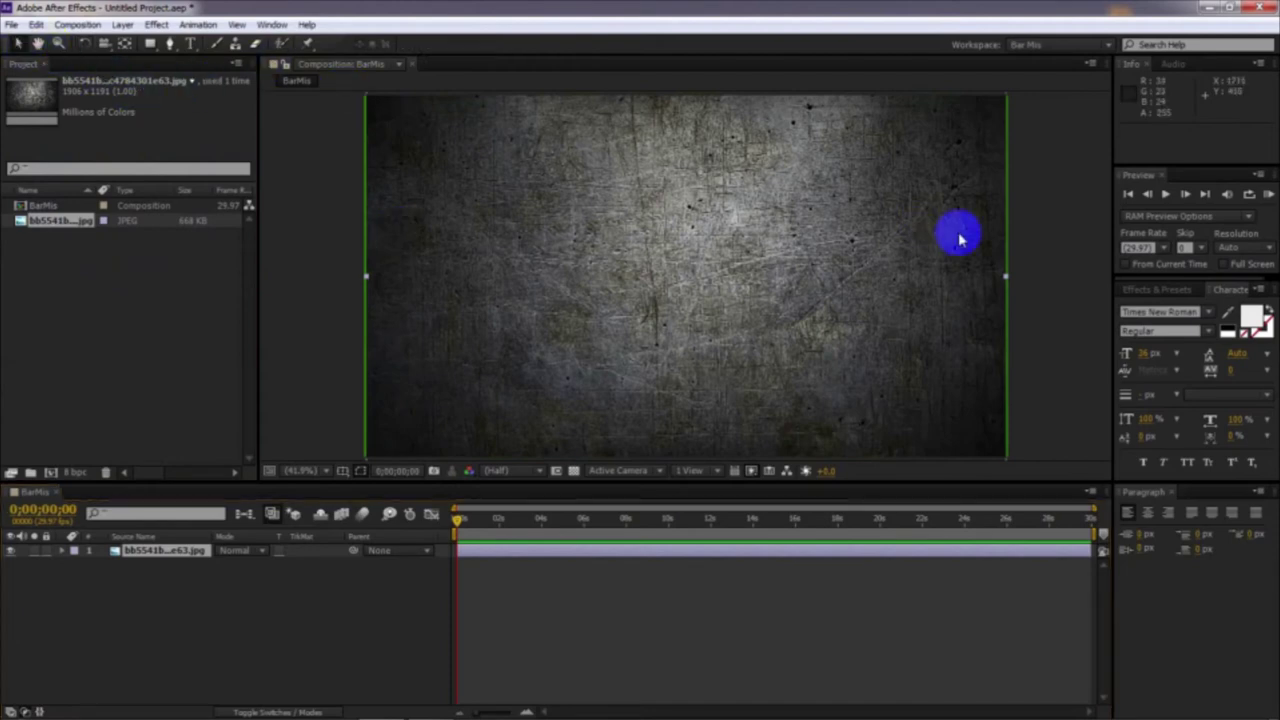
pyautogui.moveTo(1006, 280); pyautogui.dragTo(828, 224)
pyautogui.moveTo(760, 305); pyautogui.dragTo(762, 243)
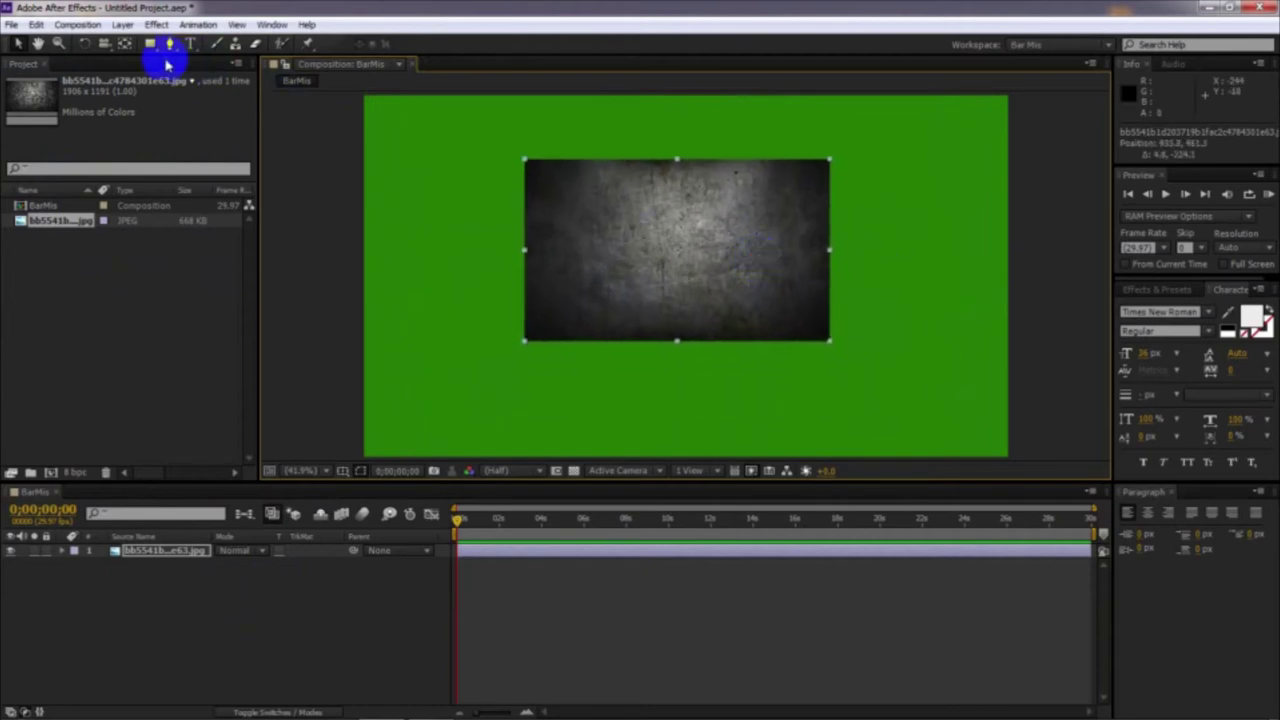
# - Rotate the textured image layer with the Rotation tool by about 1x +183.6°
pyautogui.click(86, 43)
pyautogui.moveTo(828, 163); pyautogui.dragTo(549, 223)
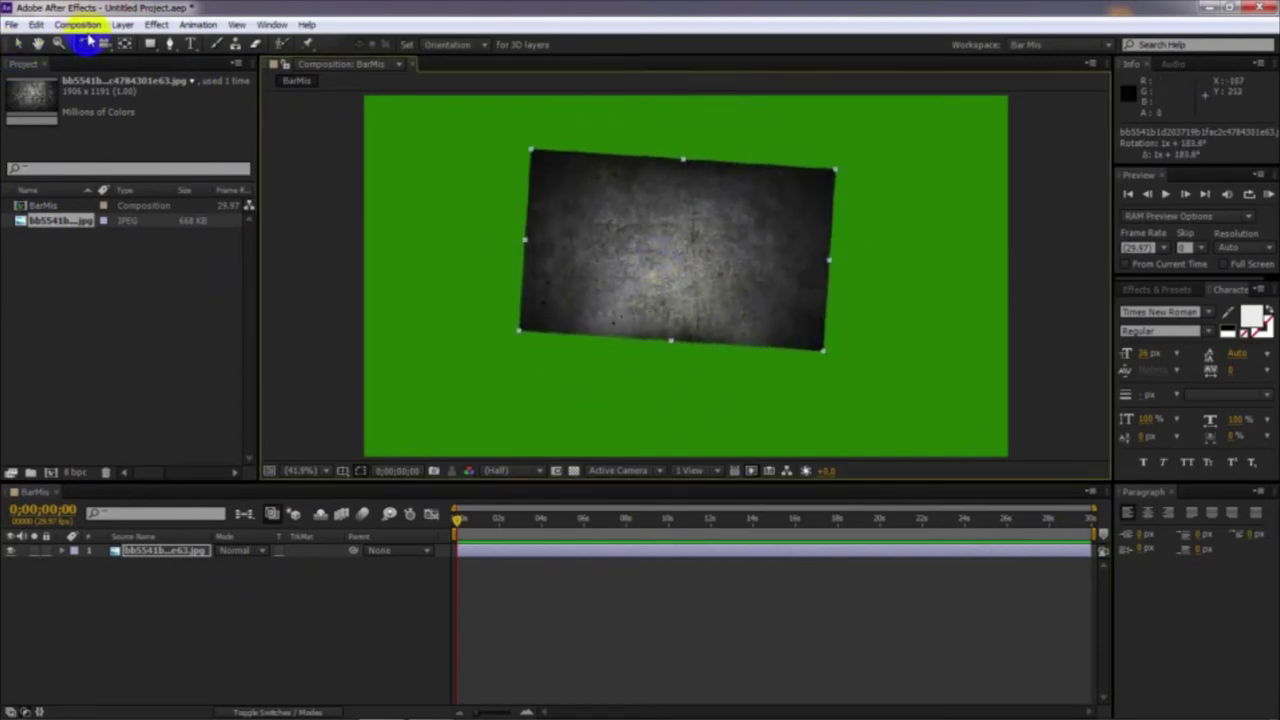
# - Switch to the Notepad notes and highlight the four camera tool entries under item 5
pyautogui.click(430, 705)
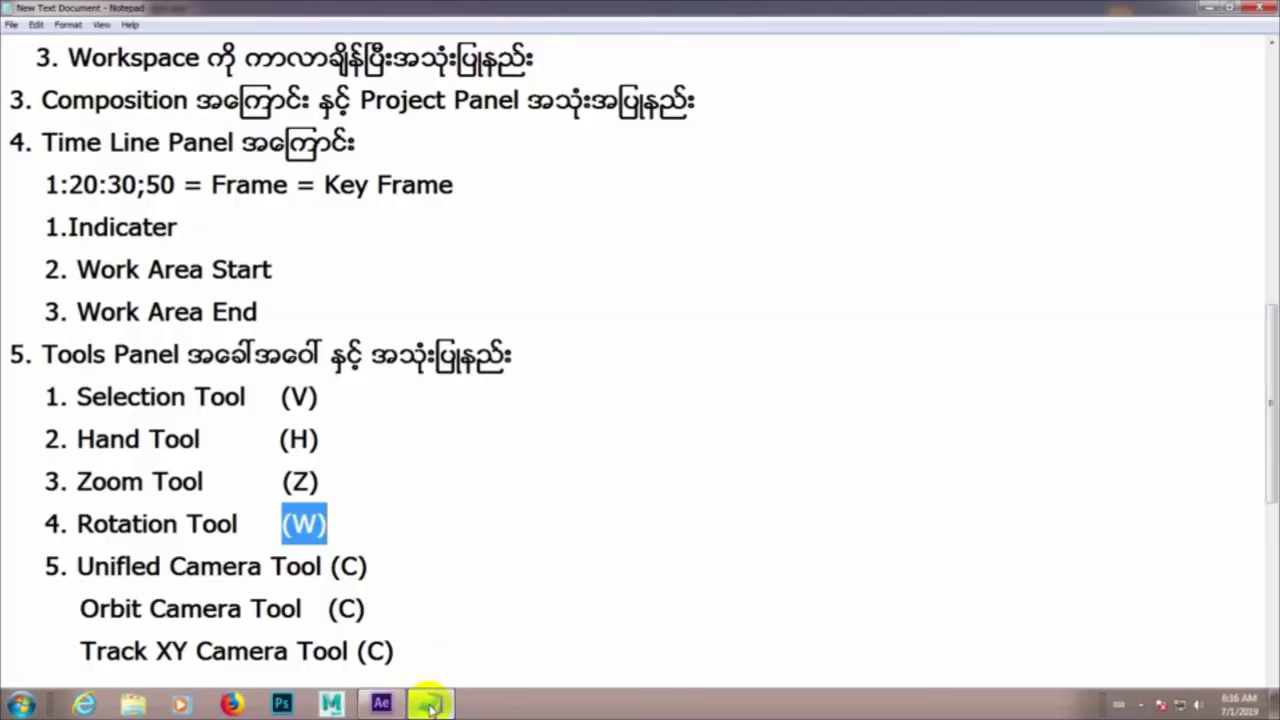
pyautogui.click(187, 527)
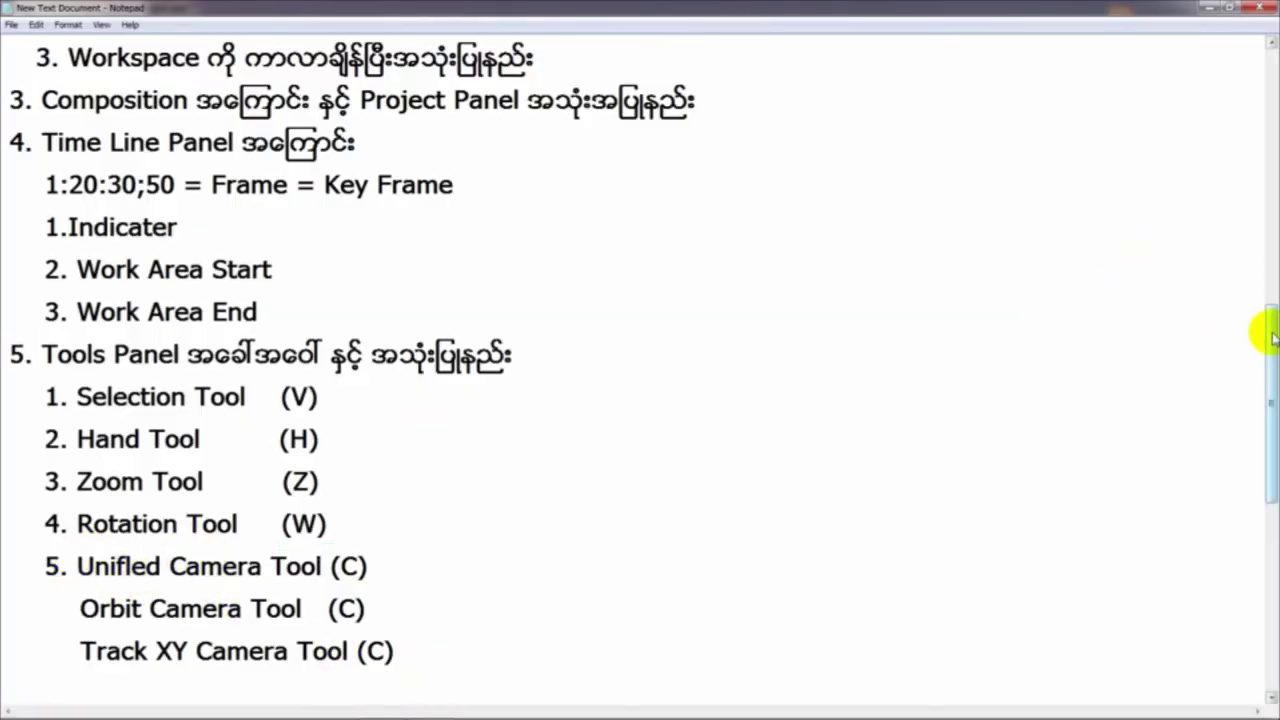
pyautogui.moveTo(1266, 334); pyautogui.dragTo(1265, 397)
pyautogui.moveTo(437, 491); pyautogui.dragTo(86, 356)
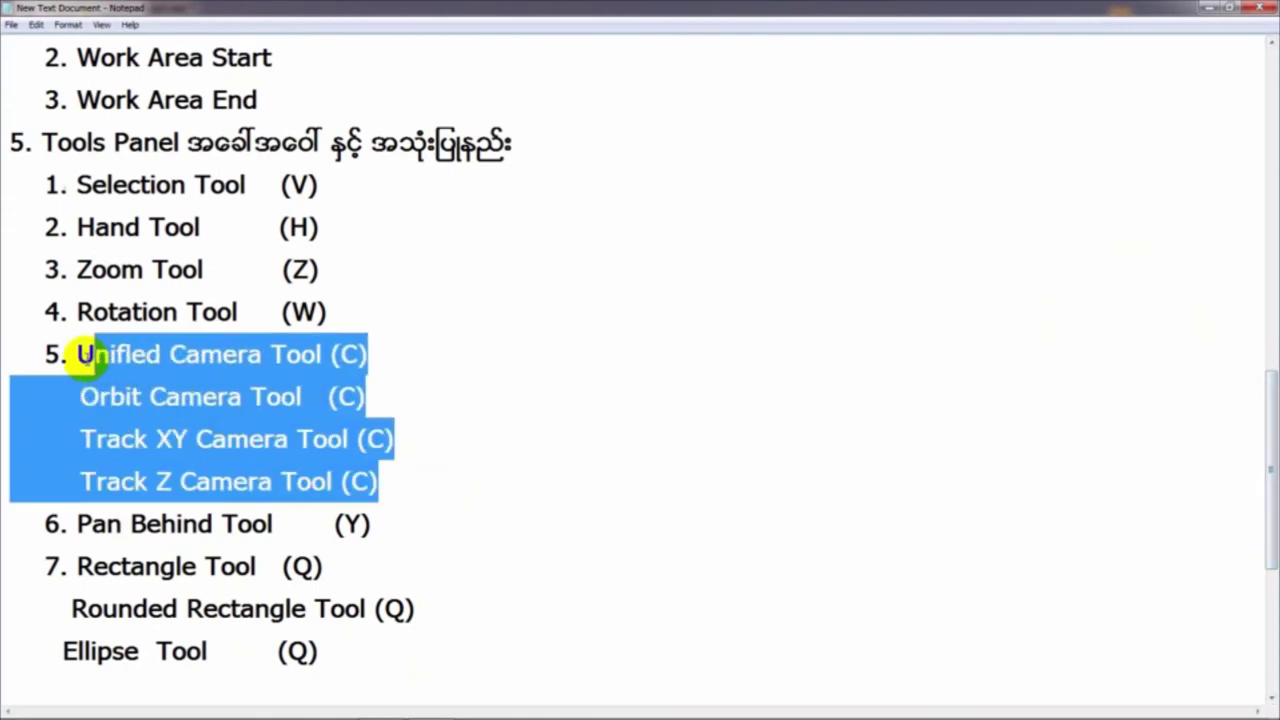
pyautogui.click(87, 360)
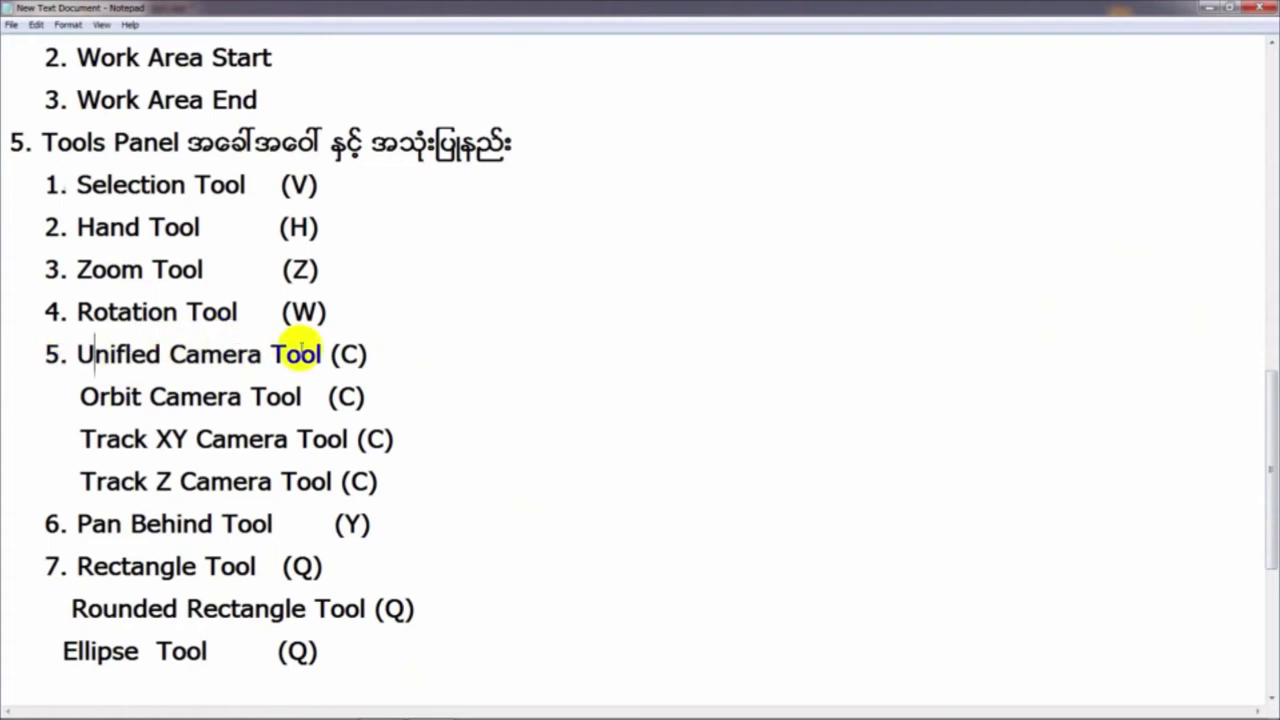
# - Highlight the Unified Camera Tool entry together with its (C) shortcut in the notes
pyautogui.moveTo(322, 351); pyautogui.dragTo(400, 352)
pyautogui.click(400, 352)
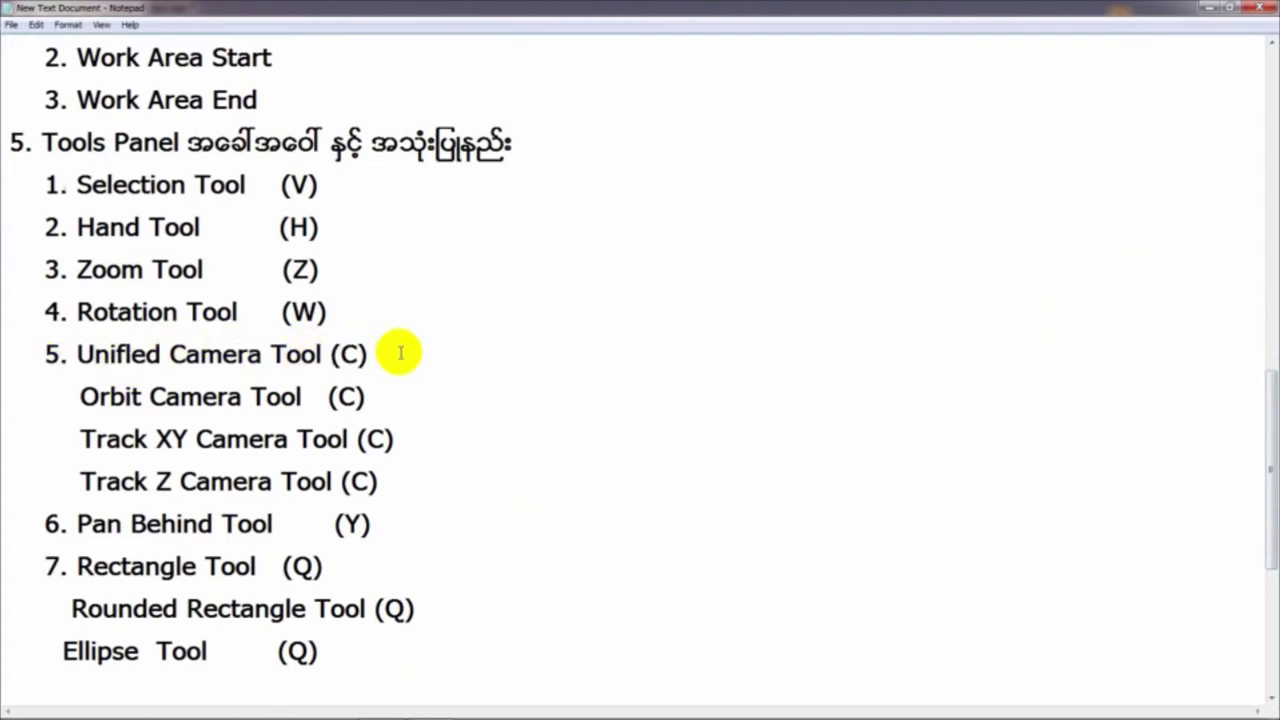
pyautogui.moveTo(75, 348); pyautogui.dragTo(370, 351)
pyautogui.moveTo(84, 354); pyautogui.dragTo(375, 341)
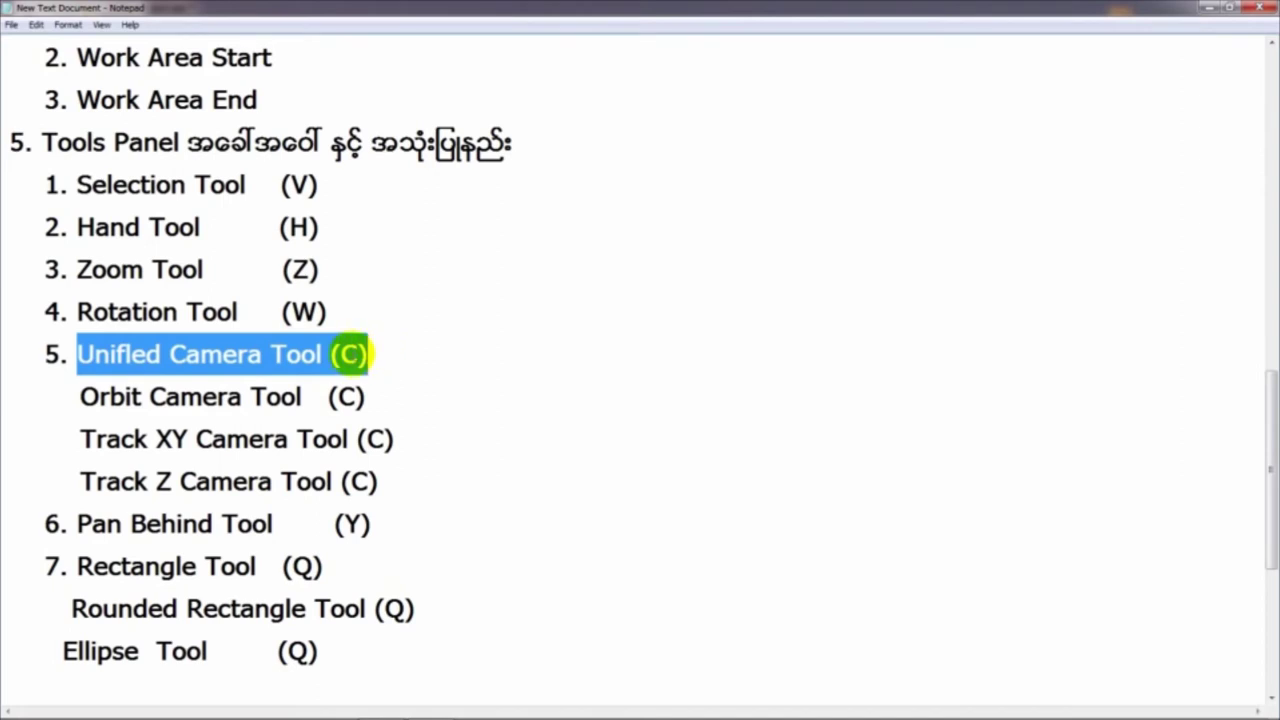
pyautogui.click(341, 354)
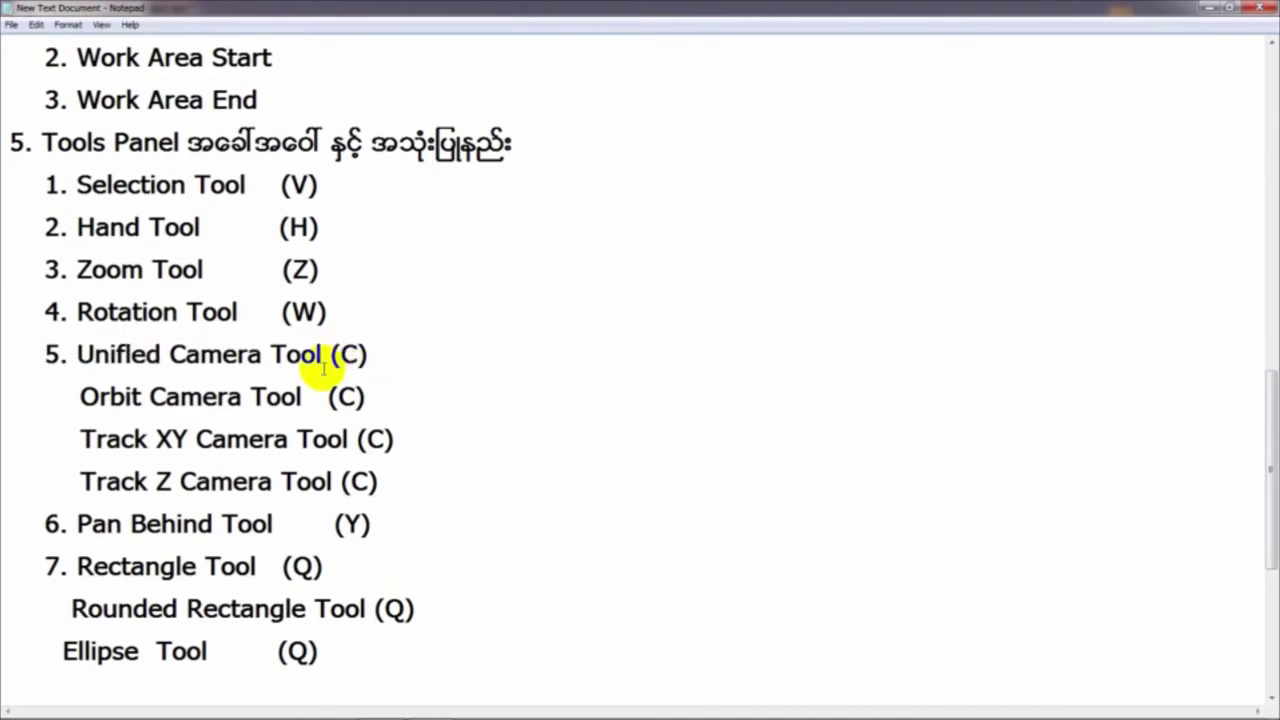
# - Highlight the Orbit, Track XY and Track Z Camera Tool entries in turn, finishing with all four camera tool entries together
pyautogui.moveTo(80, 397); pyautogui.dragTo(378, 397)
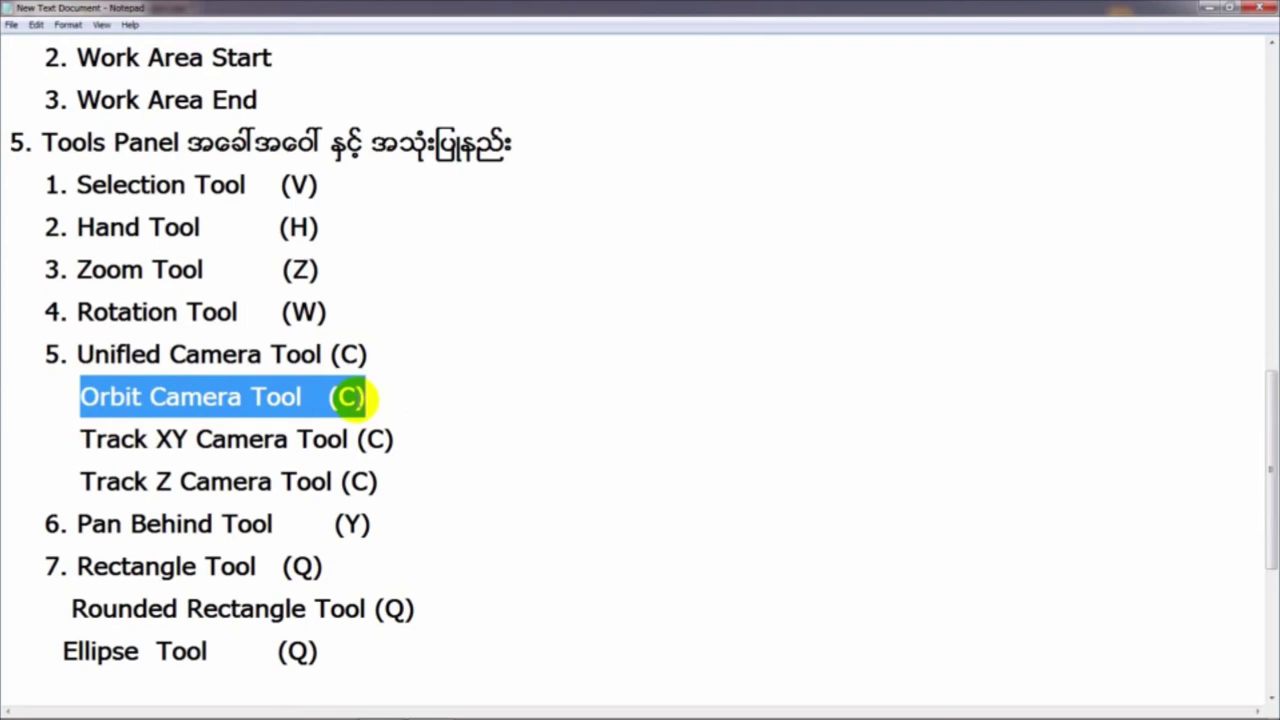
pyautogui.click(350, 397)
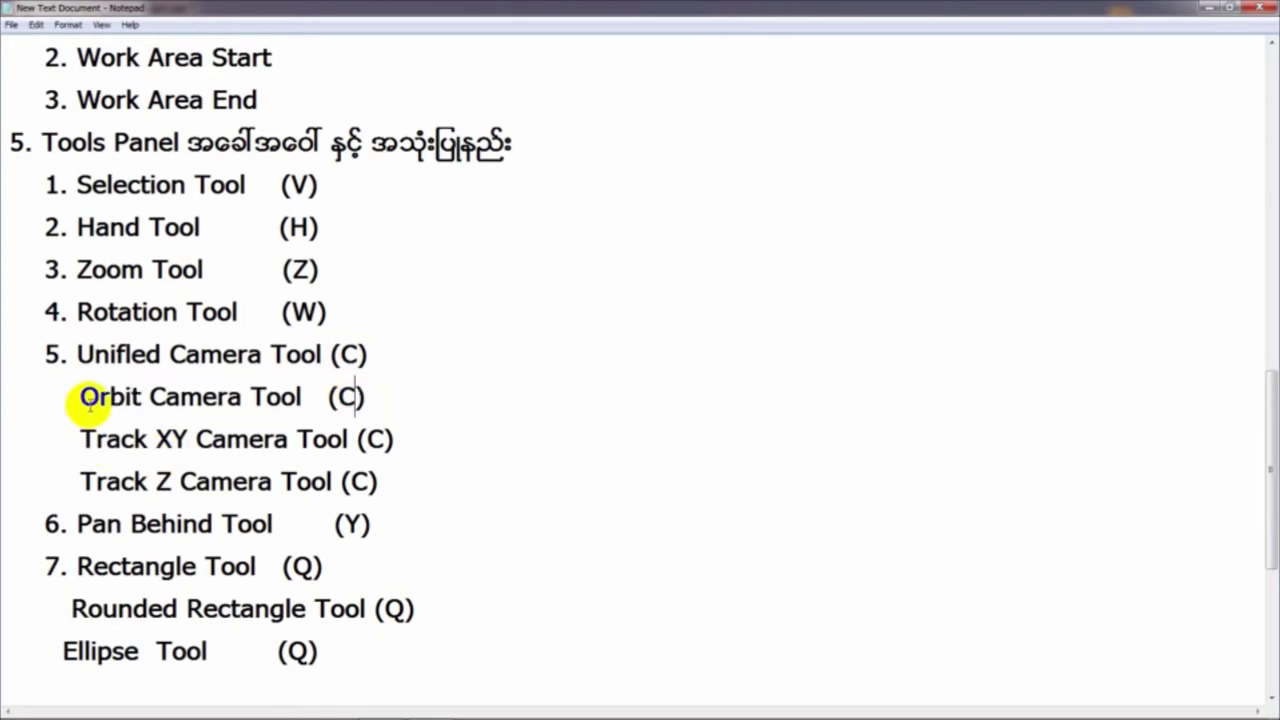
pyautogui.moveTo(90, 399); pyautogui.dragTo(380, 394)
pyautogui.moveTo(80, 440); pyautogui.dragTo(400, 443)
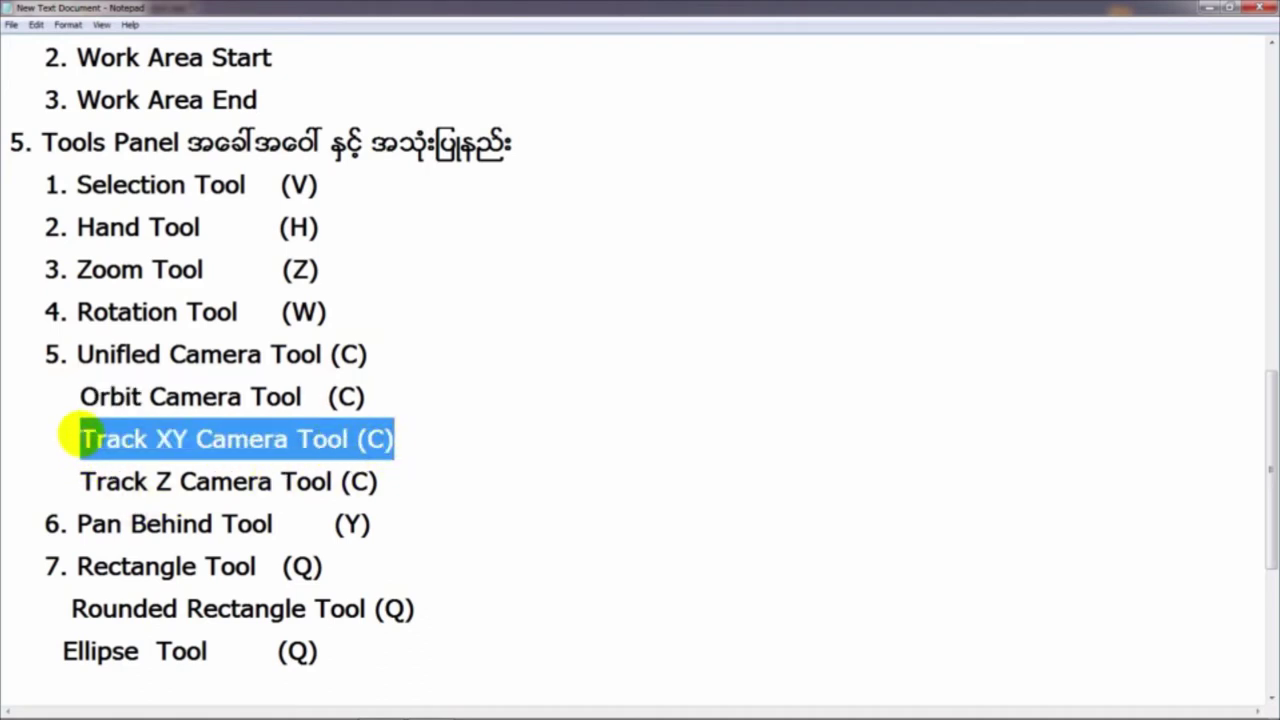
pyautogui.click(80, 478)
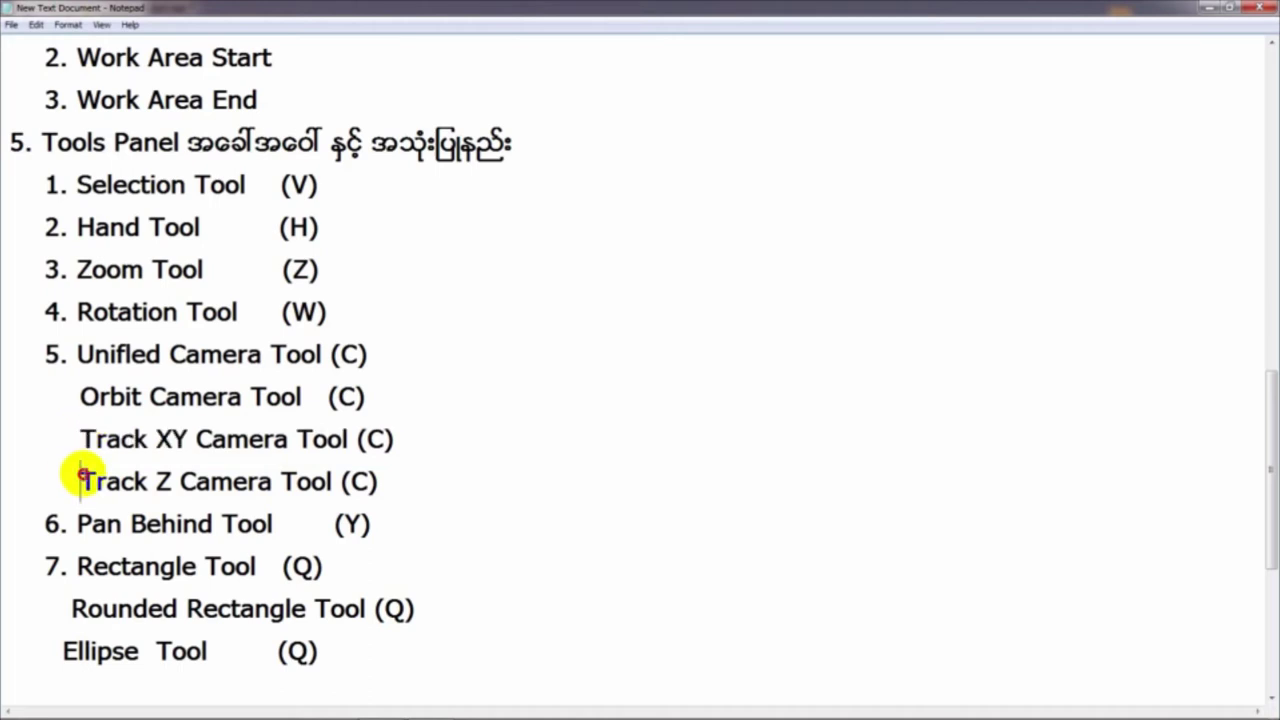
pyautogui.moveTo(80, 478); pyautogui.dragTo(397, 476)
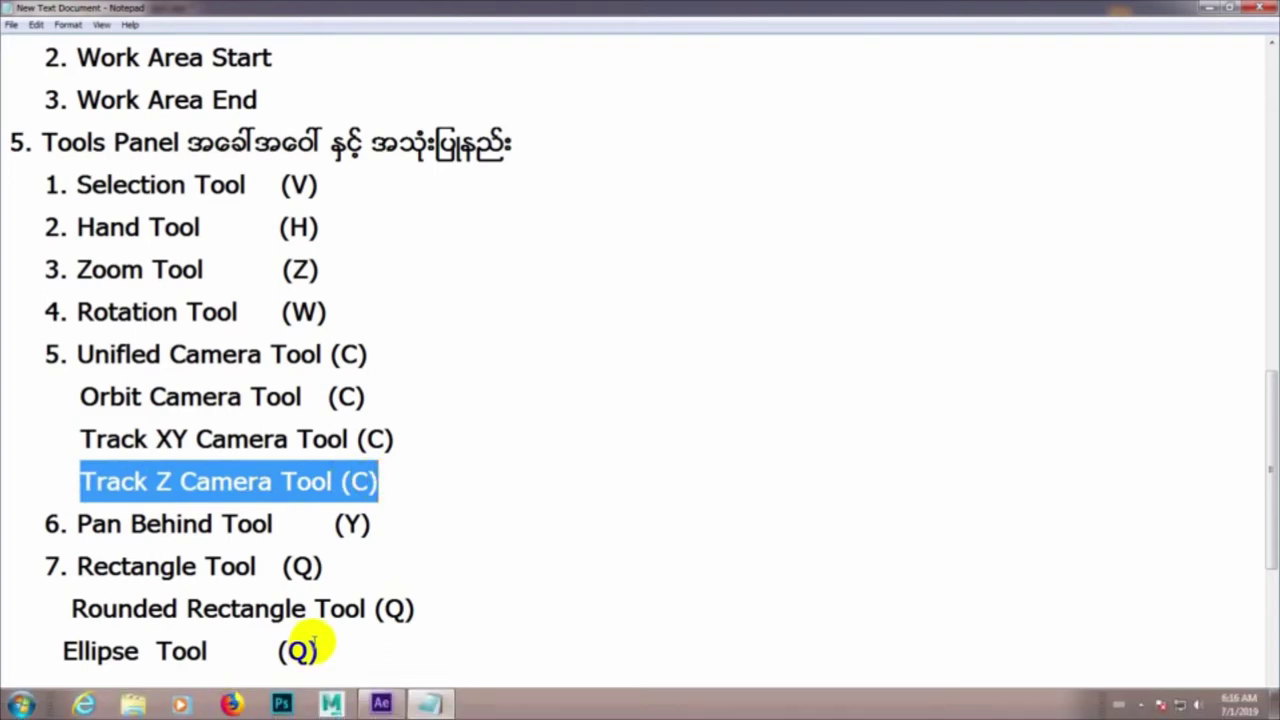
pyautogui.moveTo(380, 708)
pyautogui.moveTo(394, 486); pyautogui.dragTo(82, 354)
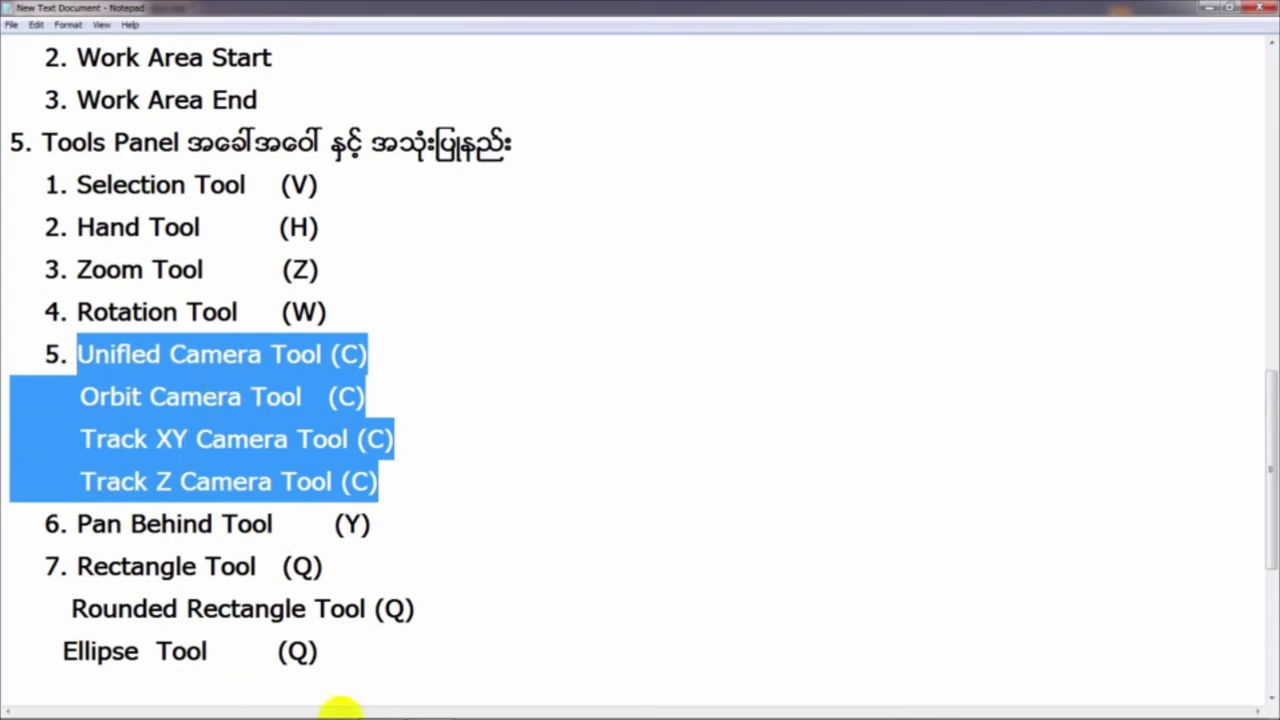
# - Switch to After Effects, activate the Unified Camera Tool and examine the list of camera tool variants
pyautogui.click(380, 703)
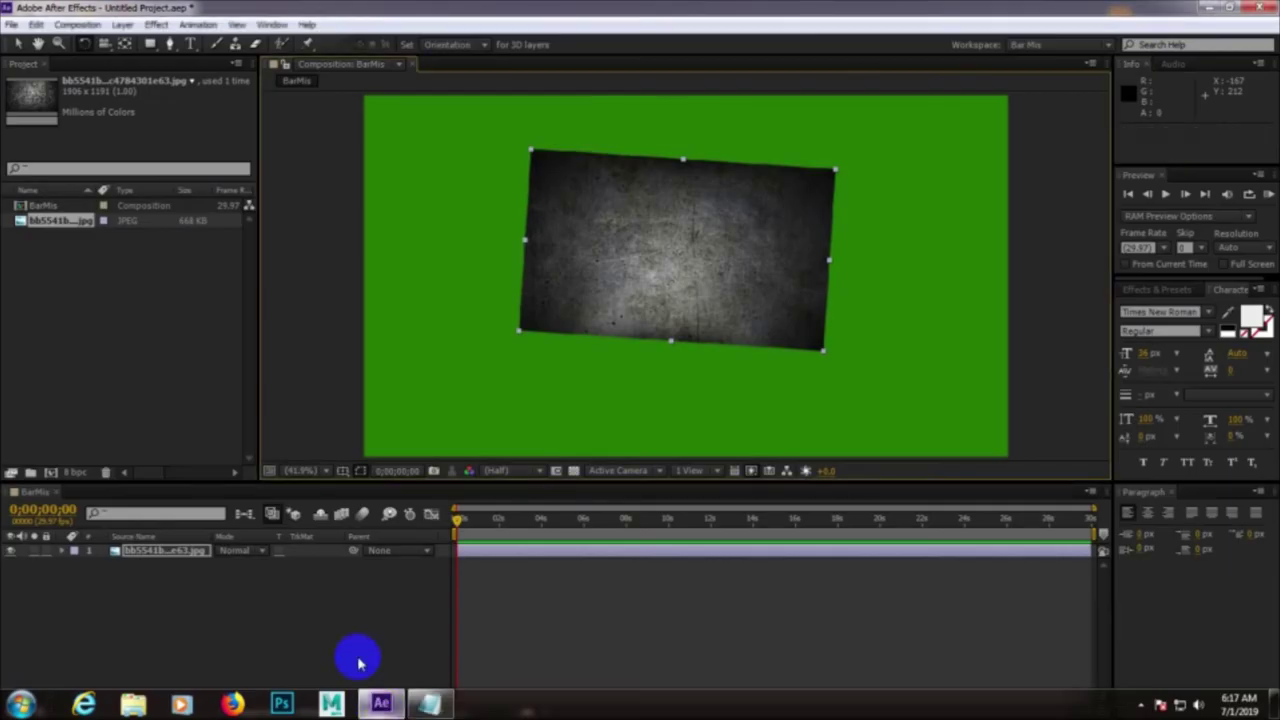
pyautogui.click(124, 44)
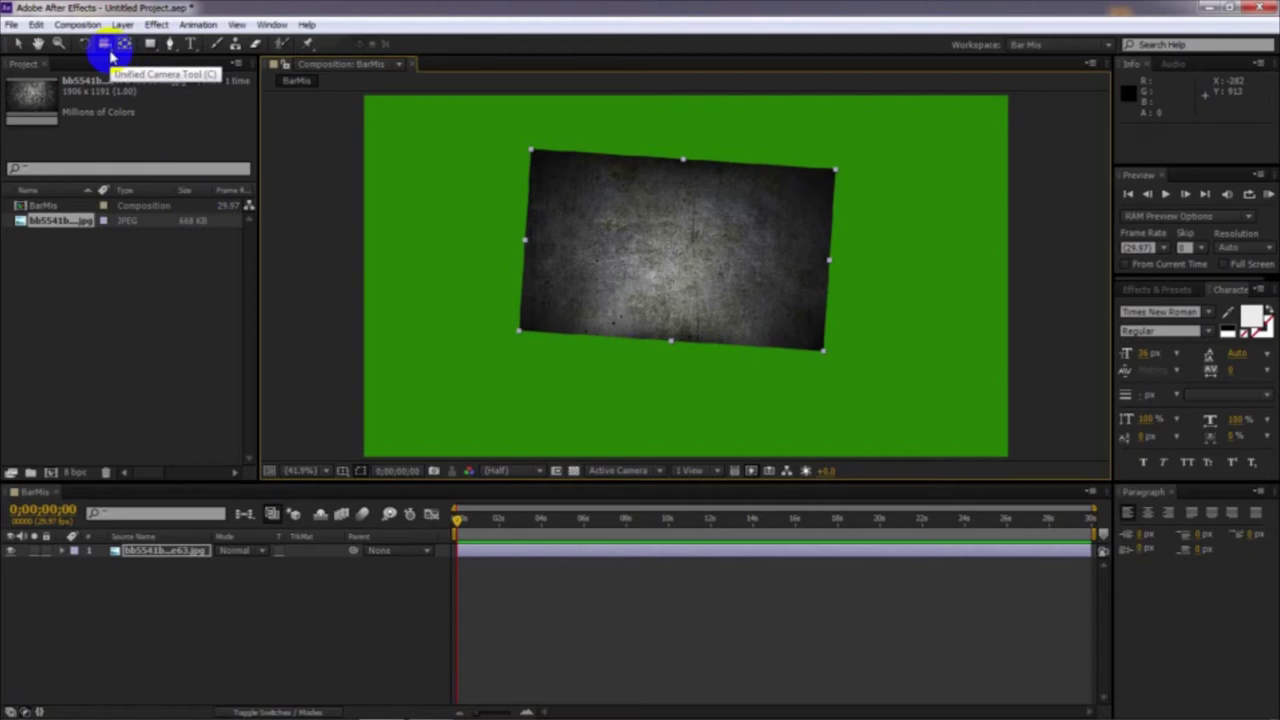
pyautogui.click(158, 288)
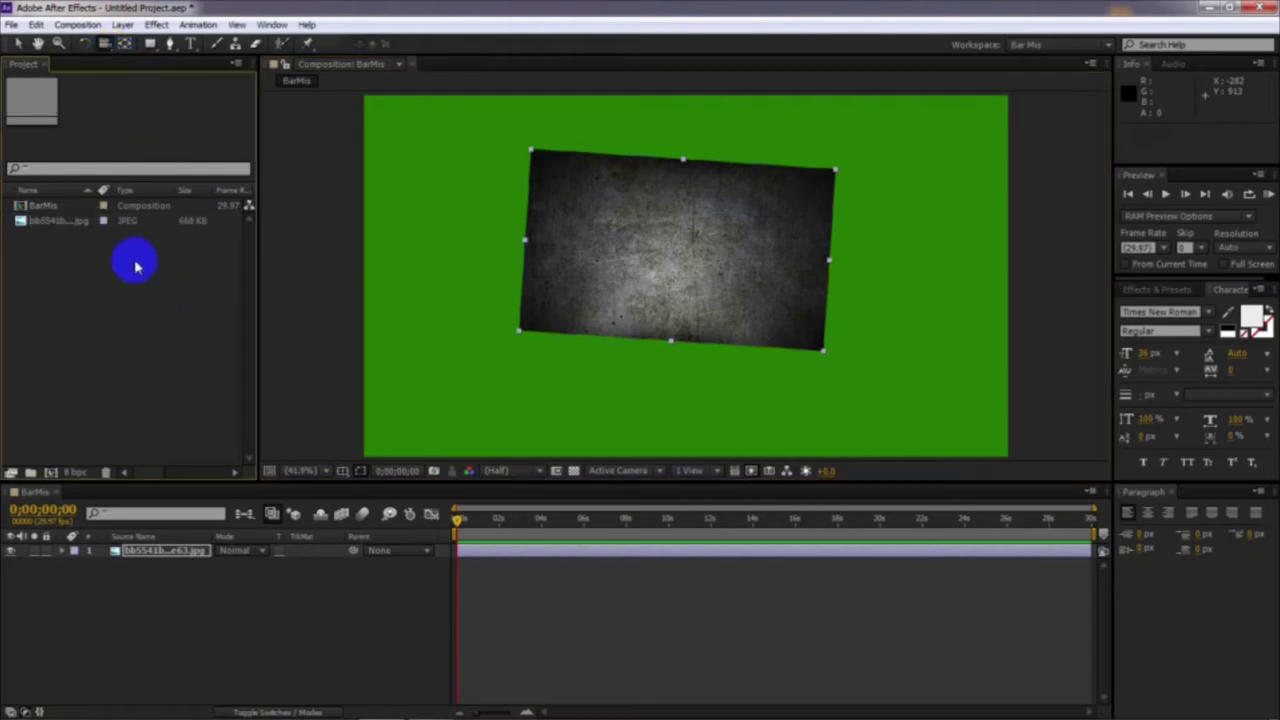
pyautogui.click(105, 46)
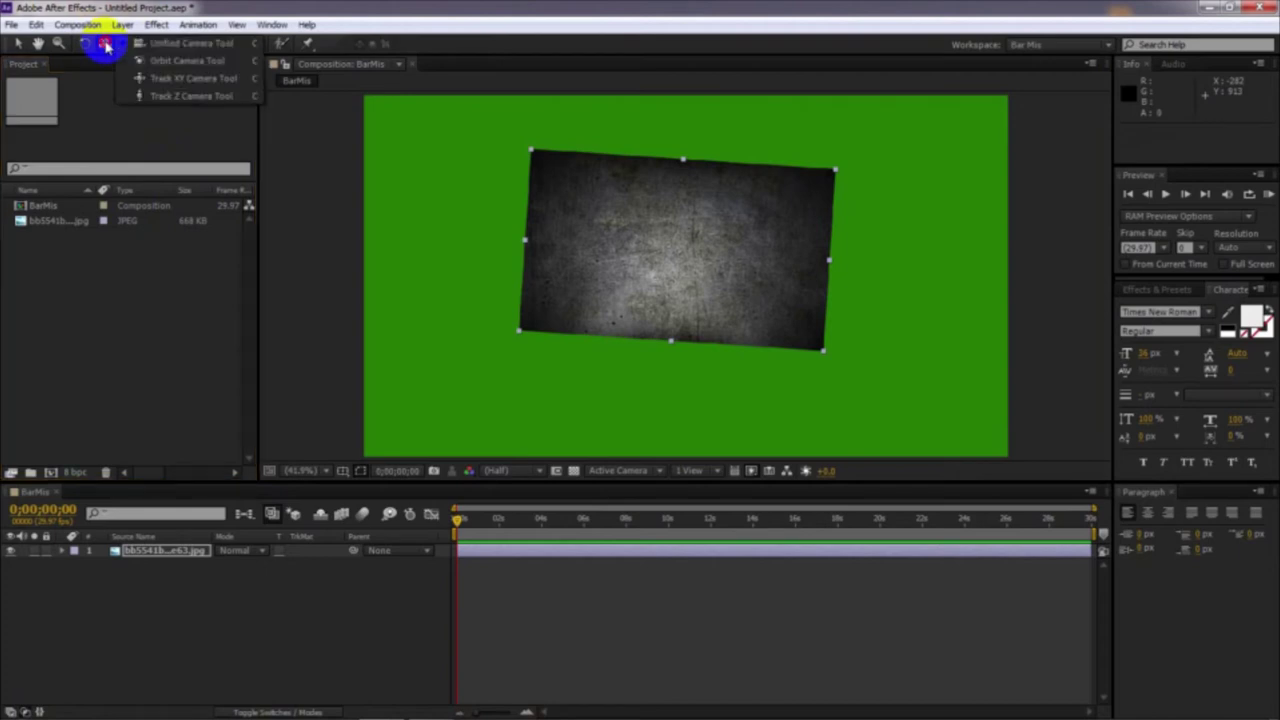
pyautogui.moveTo(127, 34); pyautogui.dragTo(251, 155)
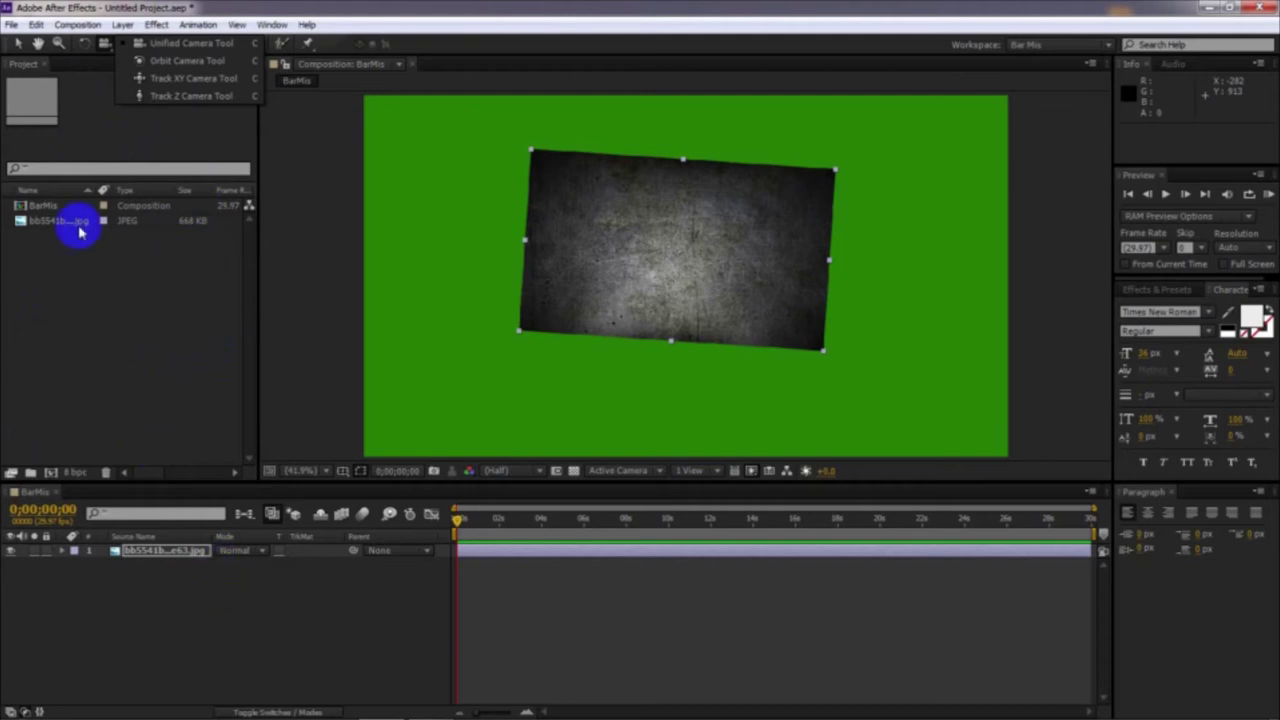
pyautogui.click(172, 371)
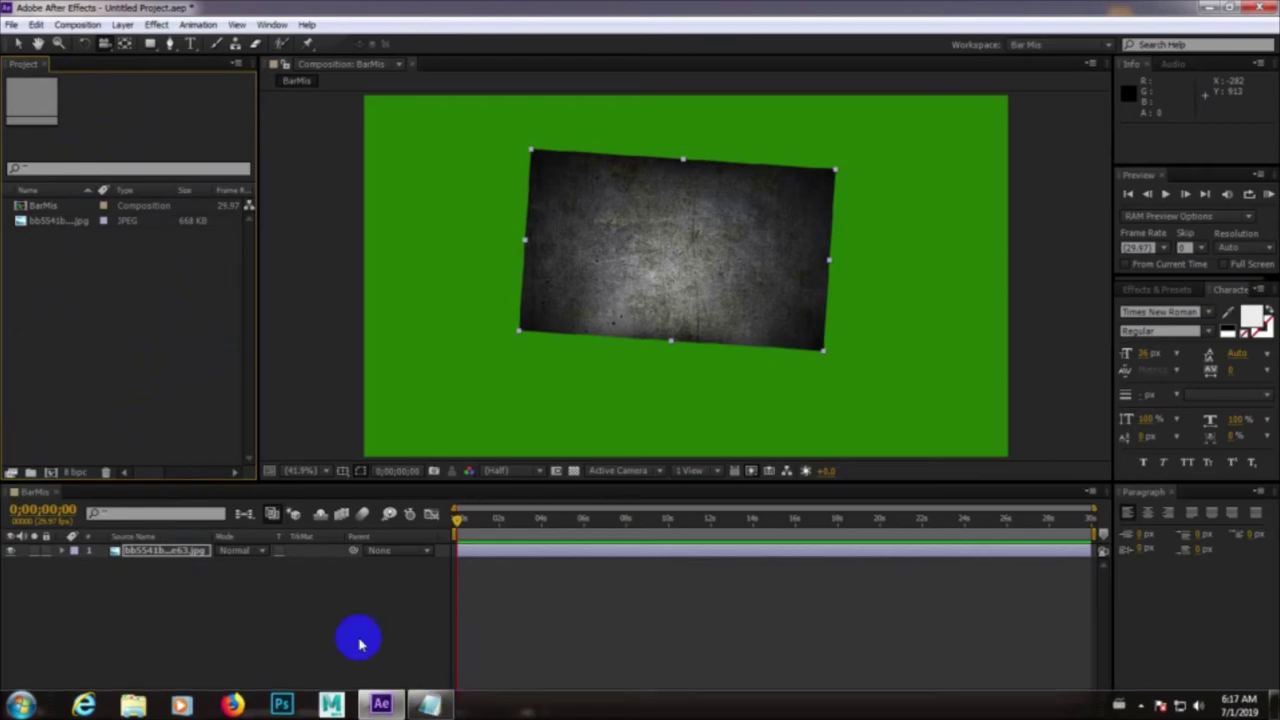
# - Switch to the Notepad notes and highlight the Pan Behind Tool entry with its (Y) shortcut
pyautogui.click(375, 703)
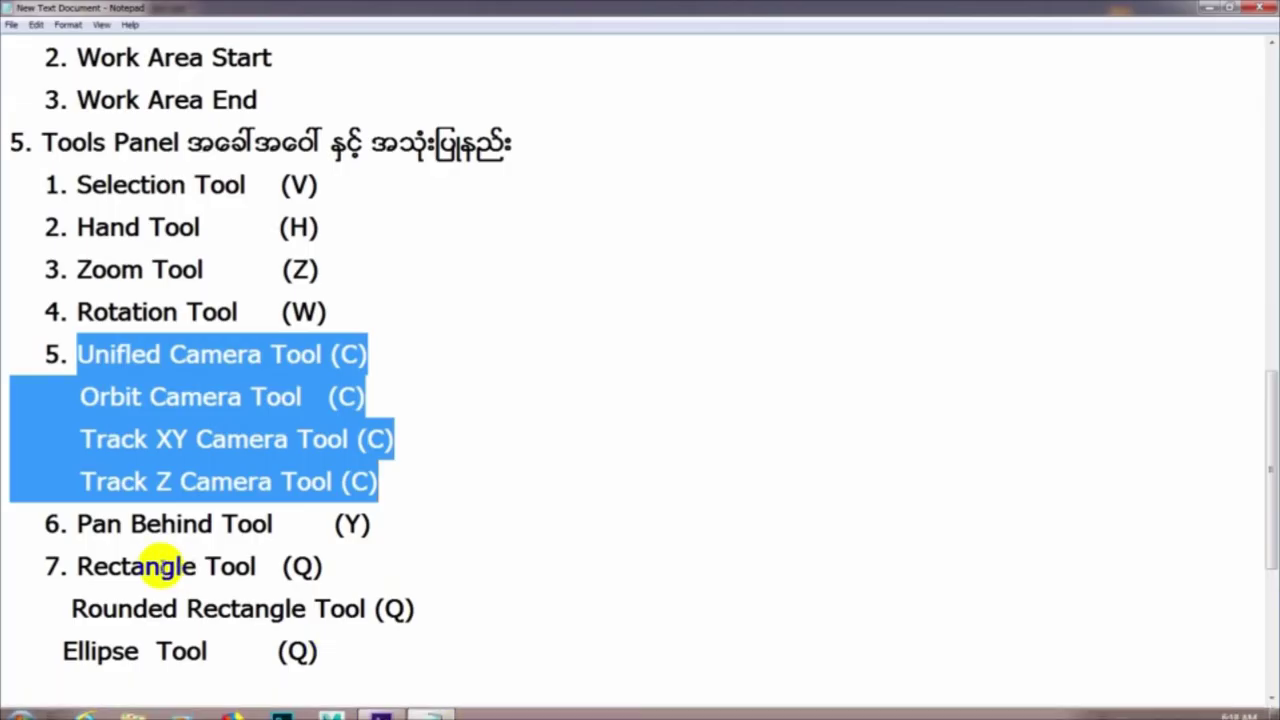
pyautogui.moveTo(148, 566); pyautogui.dragTo(131, 566)
pyautogui.moveTo(72, 524); pyautogui.dragTo(388, 534)
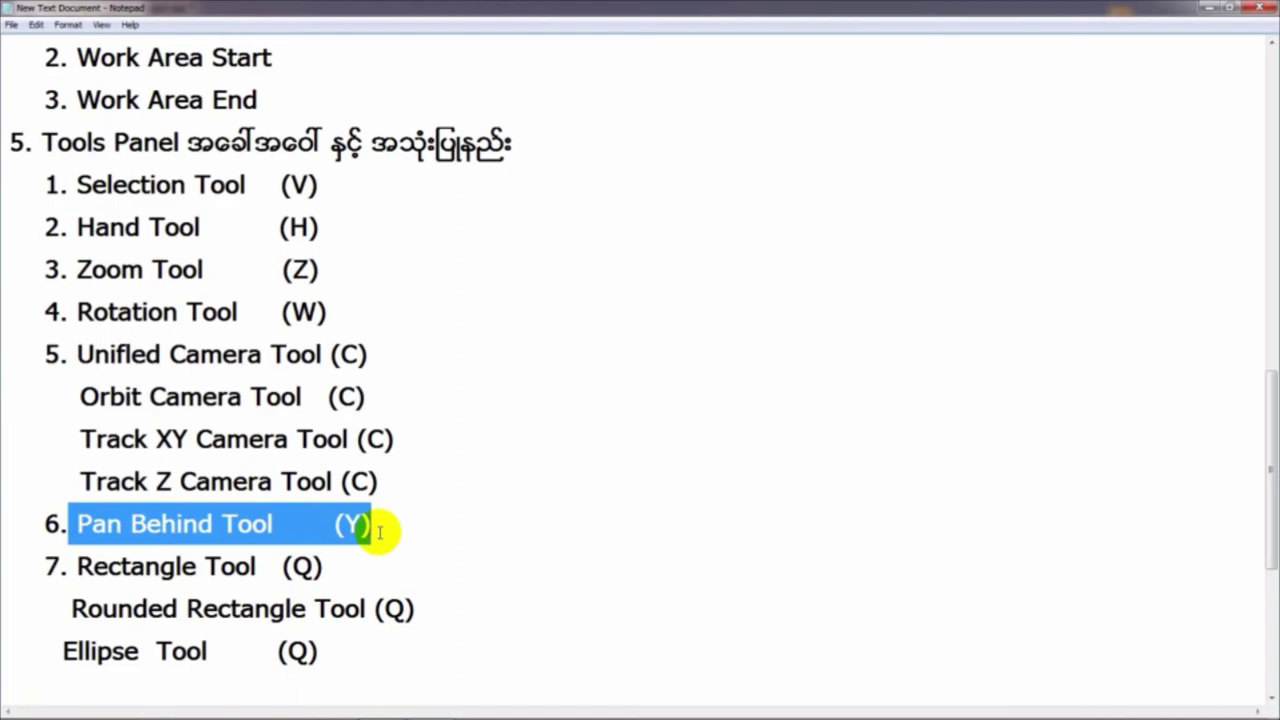
# - Switch to After Effects and shift the textured image layer's anchor point with the Pan Behind tool
pyautogui.click(412, 700)
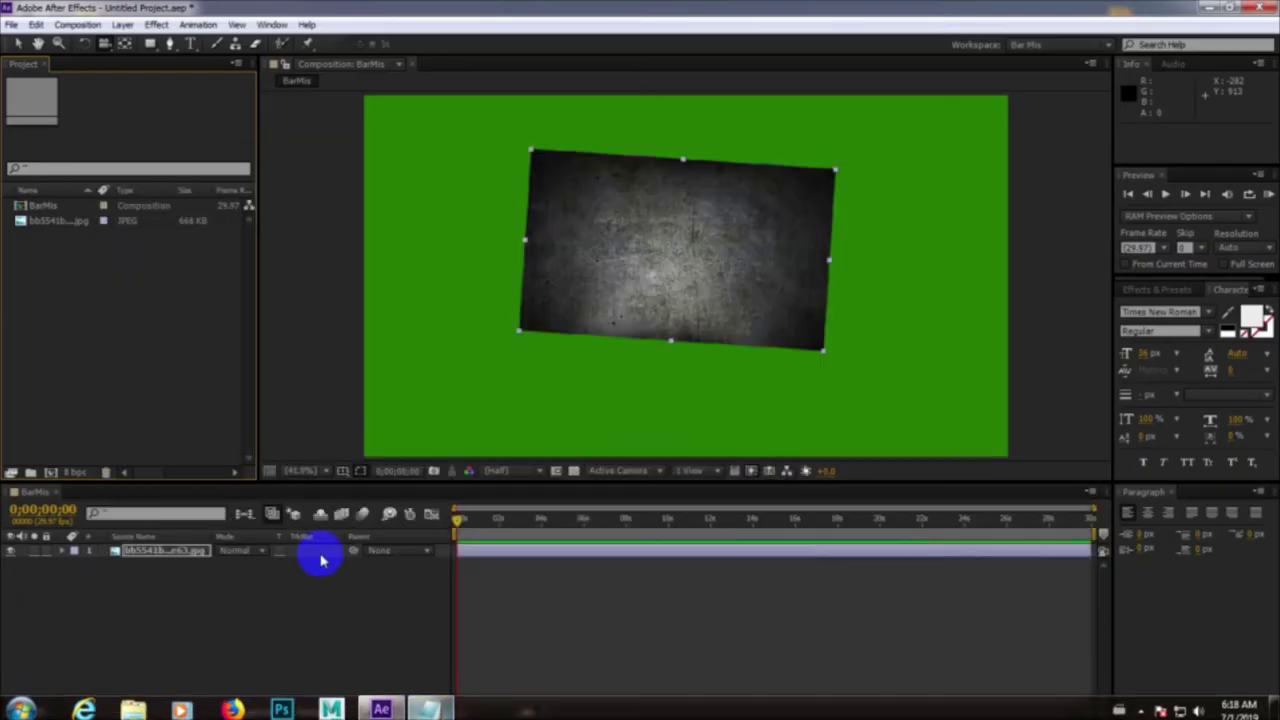
pyautogui.click(122, 45)
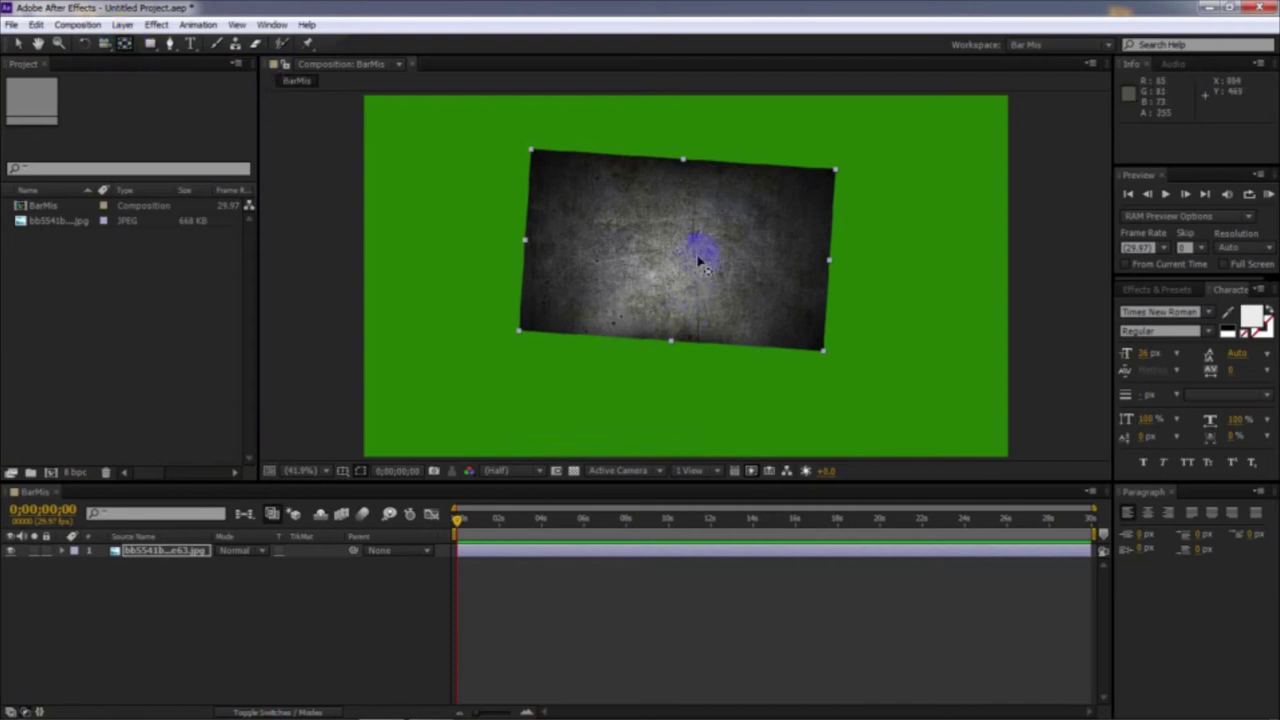
pyautogui.moveTo(673, 258)
pyautogui.mouseDown()
pyautogui.moveTo(684, 251)
pyautogui.moveTo(463, 251)
pyautogui.mouseUp()
pyautogui.click(630, 256)
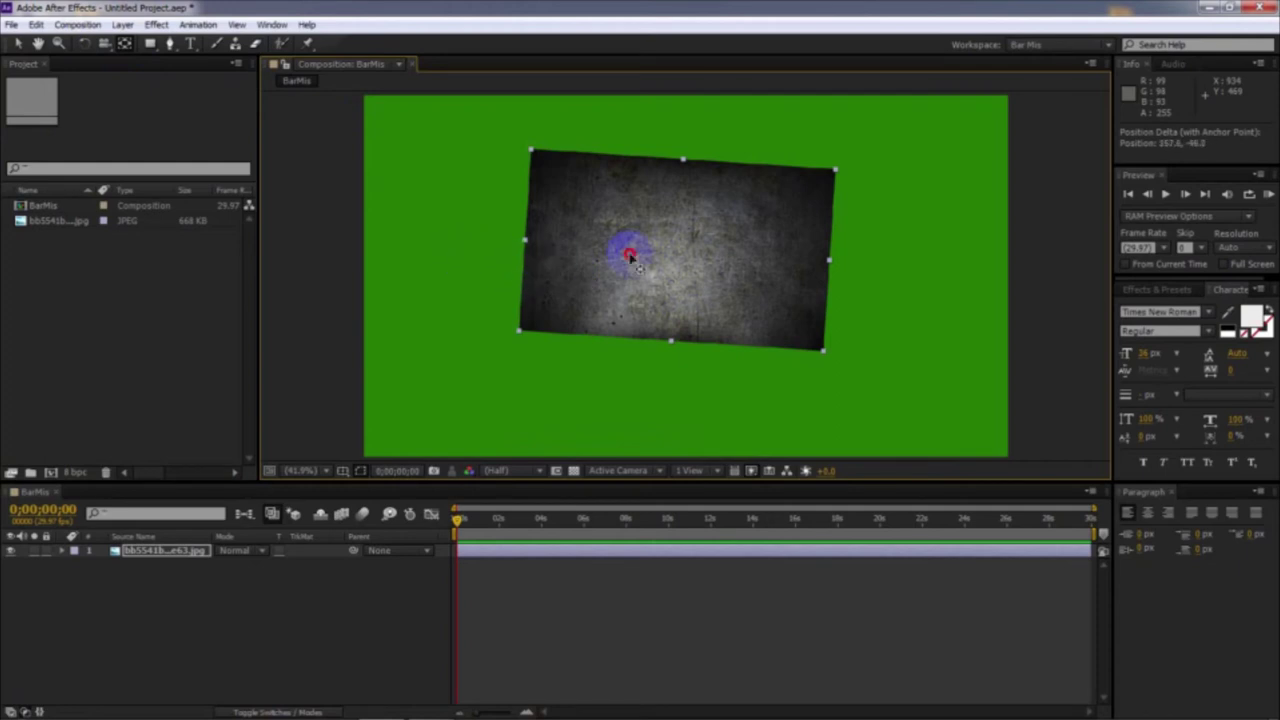
# - Reposition the textured image's anchor point with Pan Behind, moving it beyond the image's right edge, nudging the layer, and returning it near the centre
pyautogui.moveTo(675, 255); pyautogui.dragTo(746, 269)
pyautogui.moveTo(690, 280); pyautogui.dragTo(669, 258)
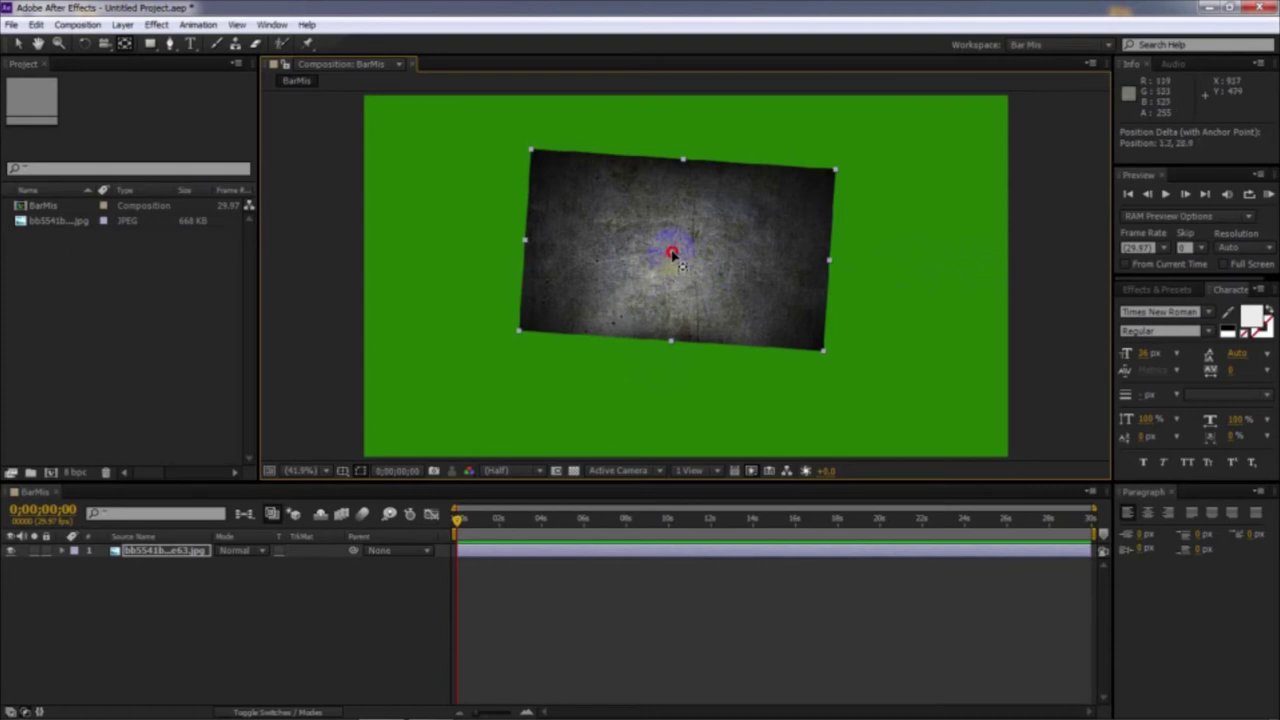
pyautogui.moveTo(672, 253); pyautogui.dragTo(672, 253)
pyautogui.moveTo(683, 258); pyautogui.dragTo(857, 266)
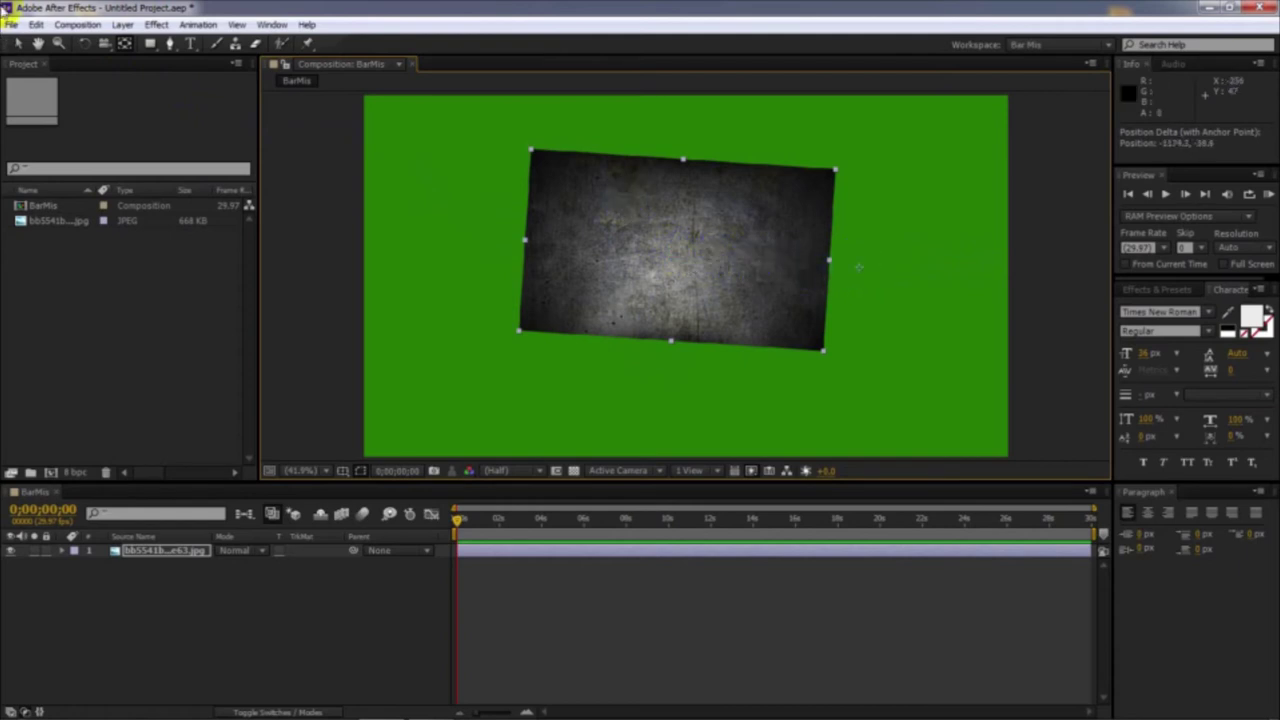
pyautogui.moveTo(854, 271); pyautogui.dragTo(840, 270)
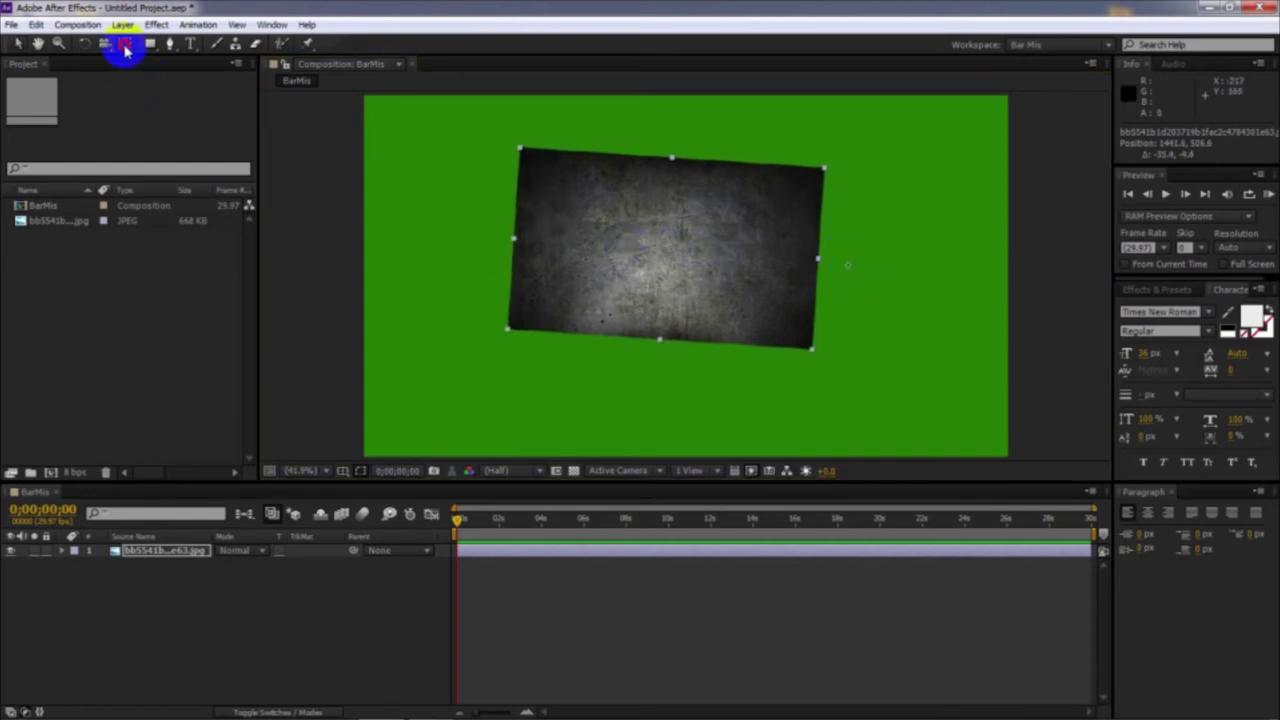
pyautogui.moveTo(846, 265); pyautogui.dragTo(676, 255)
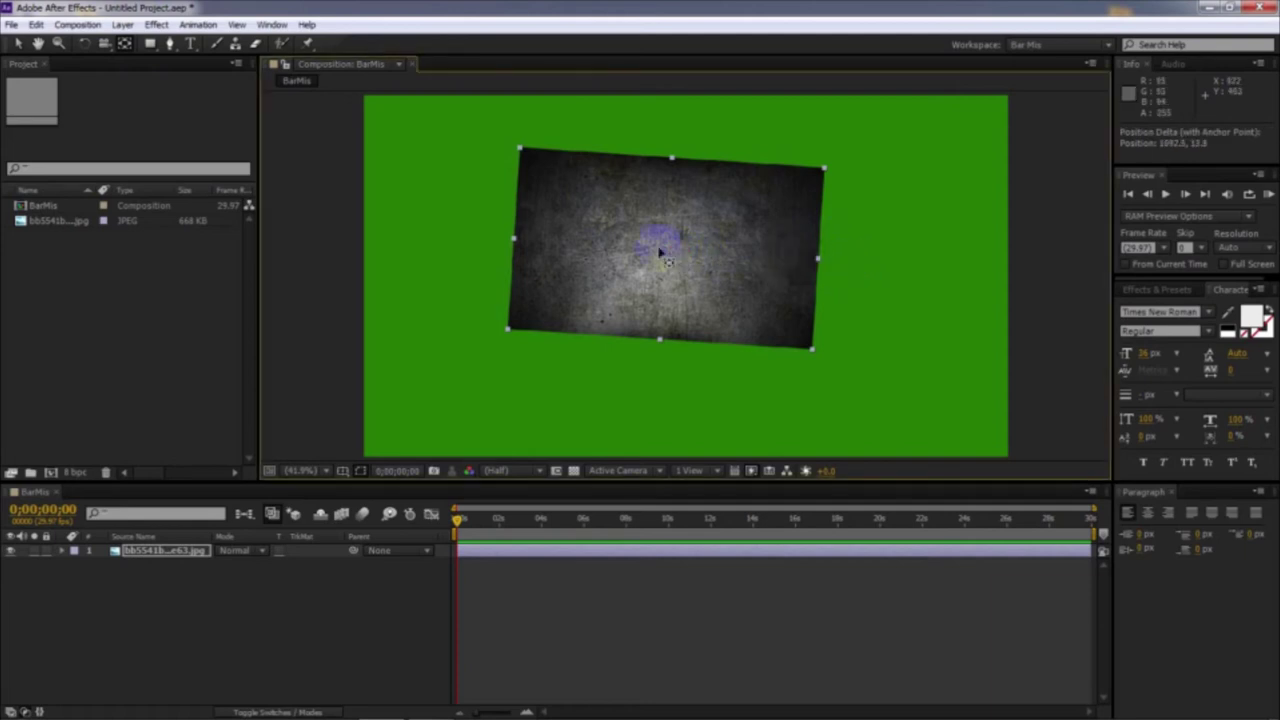
# - Switch to the Notepad notes and highlight the Rectangle Tool entry with its (Q) shortcut
pyautogui.click(429, 704)
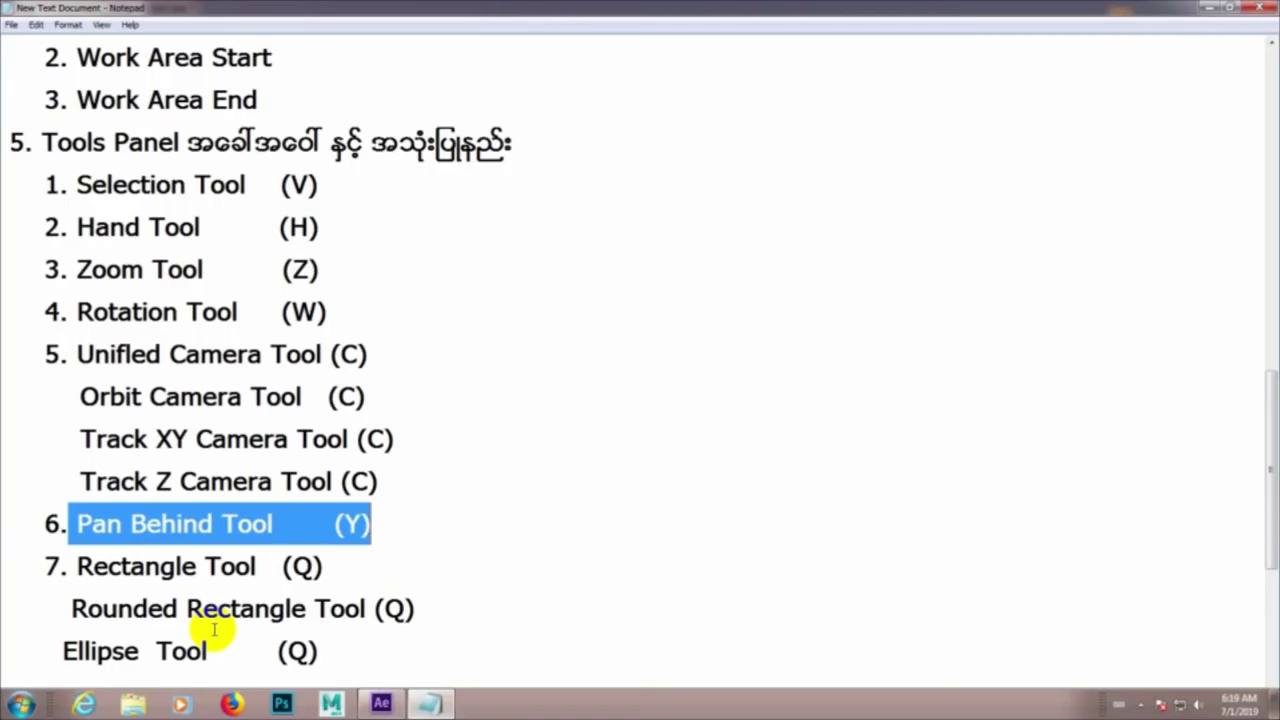
pyautogui.moveTo(1269, 389); pyautogui.dragTo(1266, 449)
pyautogui.moveTo(351, 557); pyautogui.dragTo(83, 400)
pyautogui.click(465, 465)
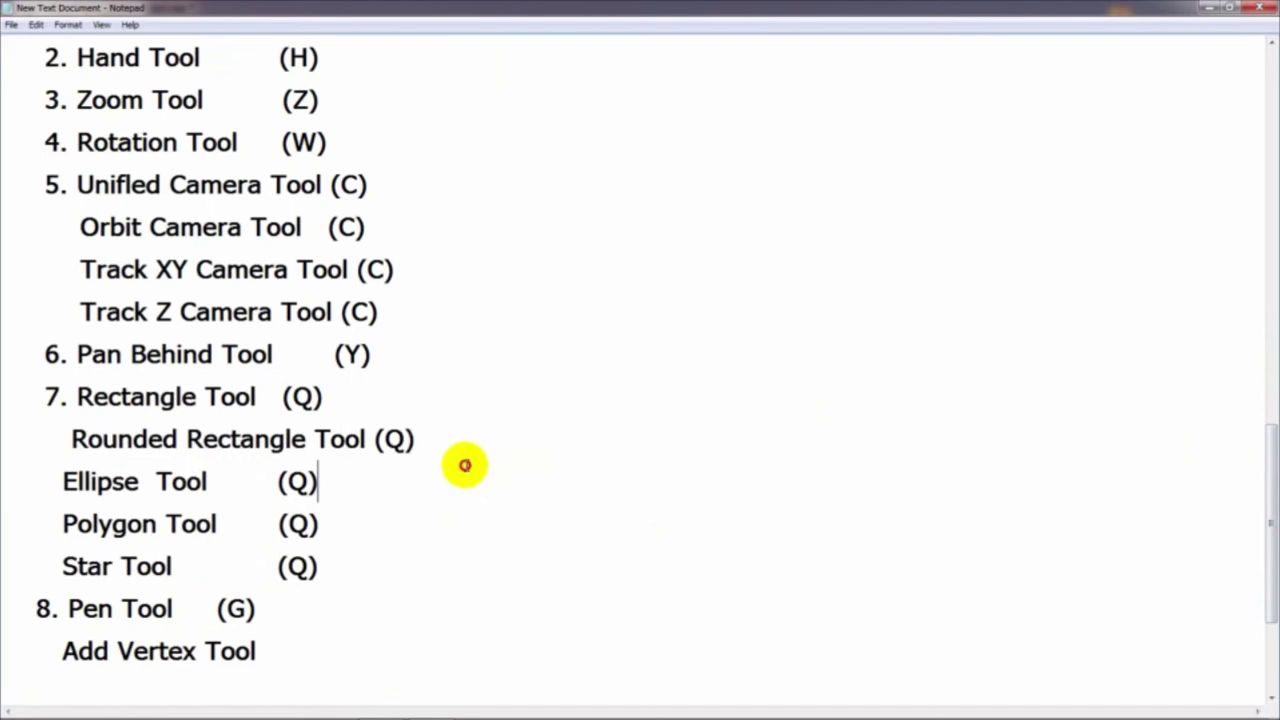
pyautogui.moveTo(78, 398); pyautogui.dragTo(323, 392)
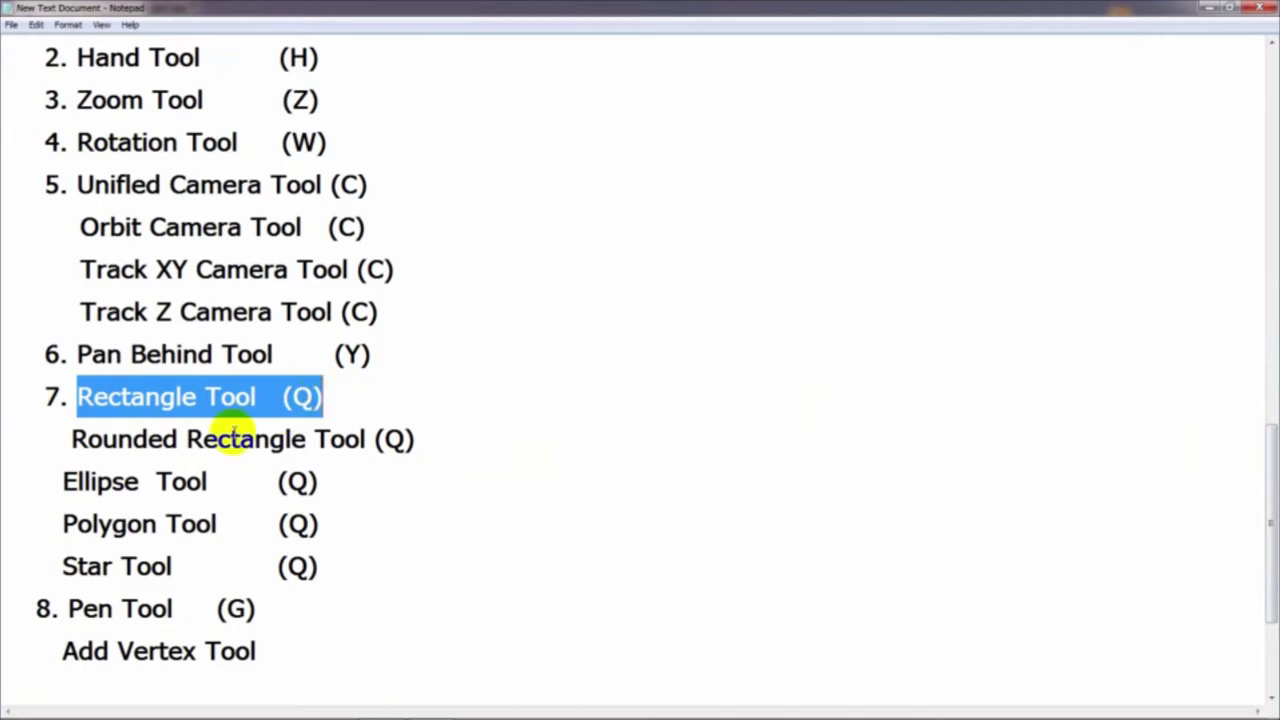
# - Highlight the Rounded Rectangle, Ellipse, Polygon and Star Tool entries one after another
pyautogui.moveTo(66, 440); pyautogui.dragTo(469, 441)
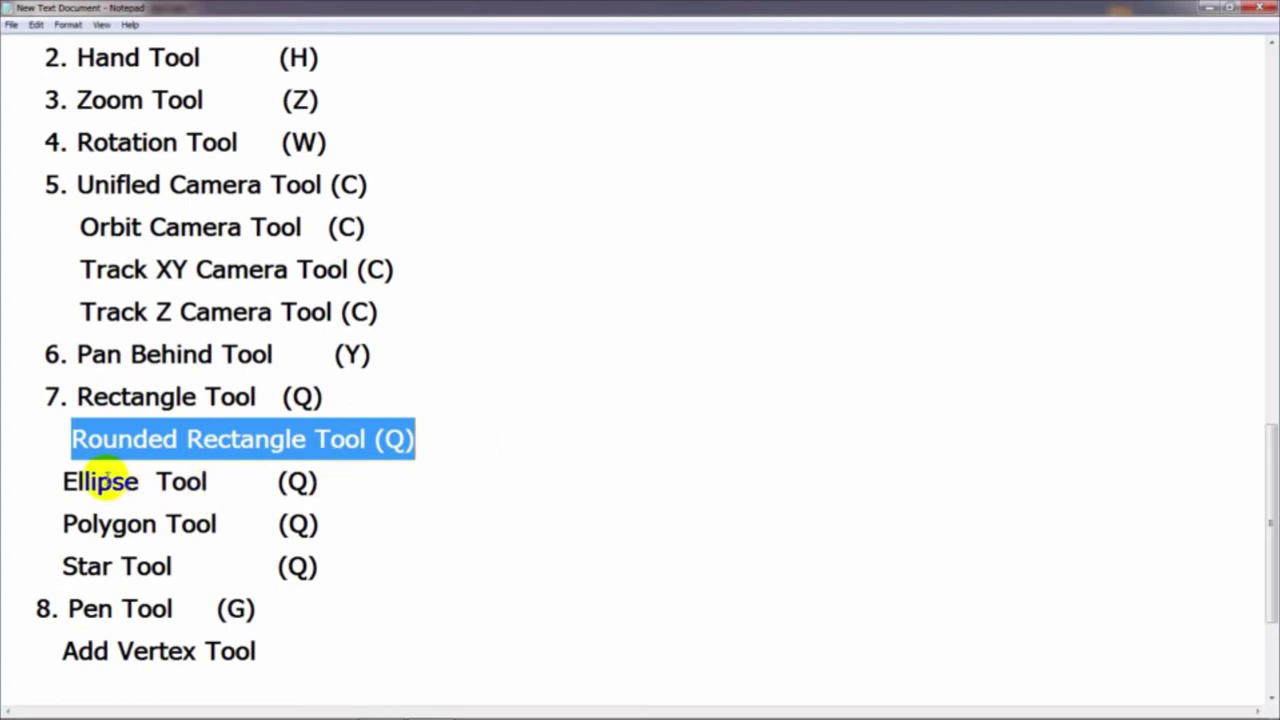
pyautogui.moveTo(43, 486); pyautogui.dragTo(320, 501)
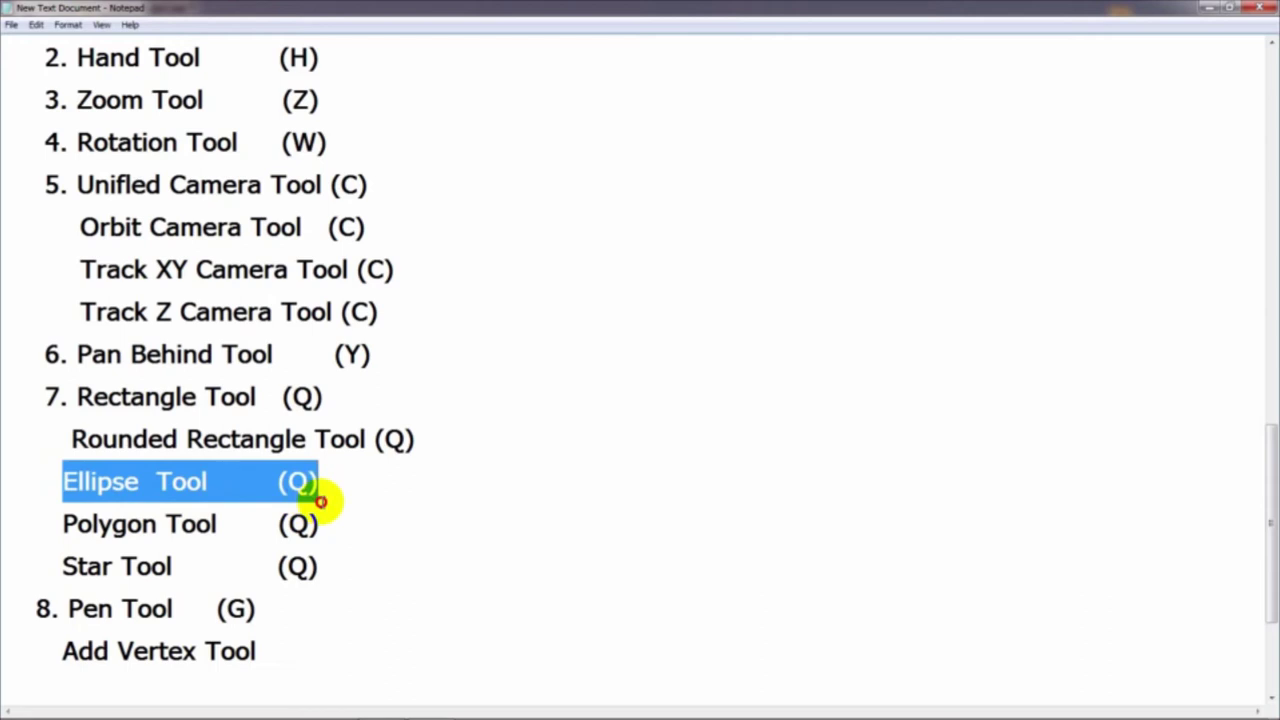
pyautogui.moveTo(63, 526); pyautogui.dragTo(325, 534)
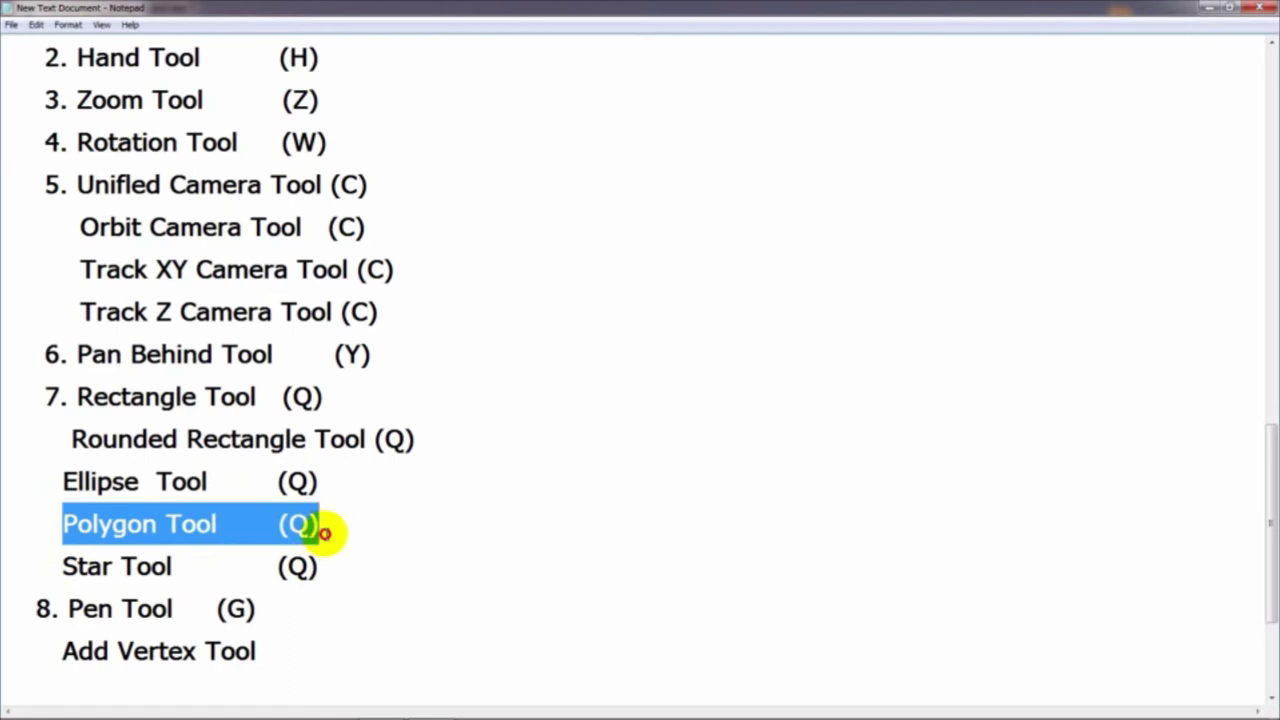
pyautogui.moveTo(63, 568); pyautogui.dragTo(333, 560)
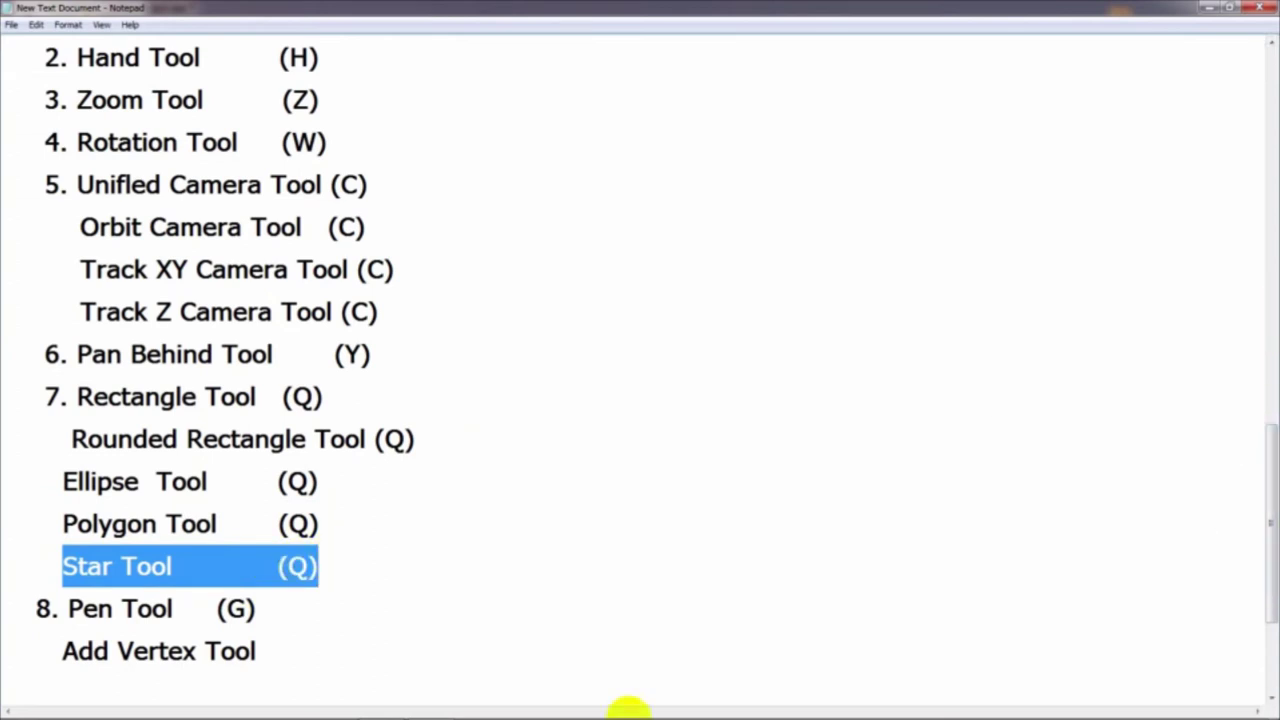
# - Switch to After Effects and delete the textured image layer from the BarMis composition
pyautogui.moveTo(565, 712)
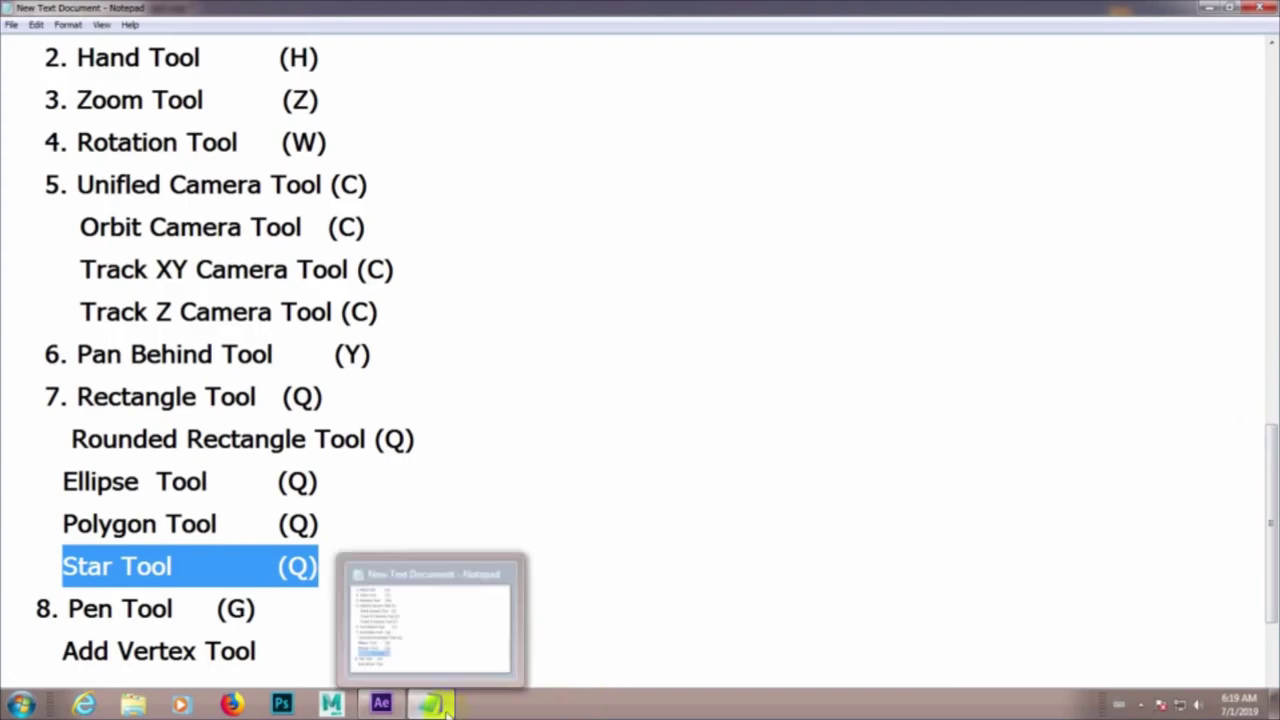
pyautogui.click(381, 703)
pyautogui.click(163, 553)
pyautogui.press('Delete')
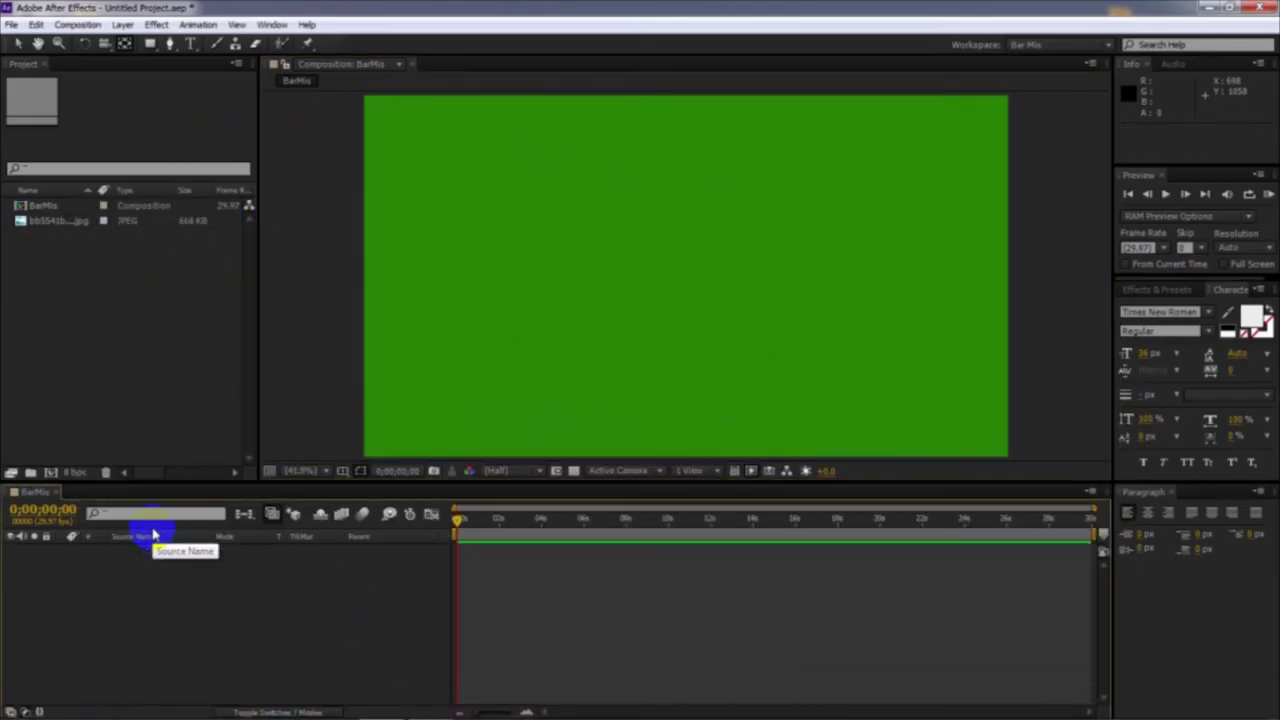
# - Draw a wide, flat red rectangle in the upper middle of the composition with the Rectangle Tool
pyautogui.click(153, 44)
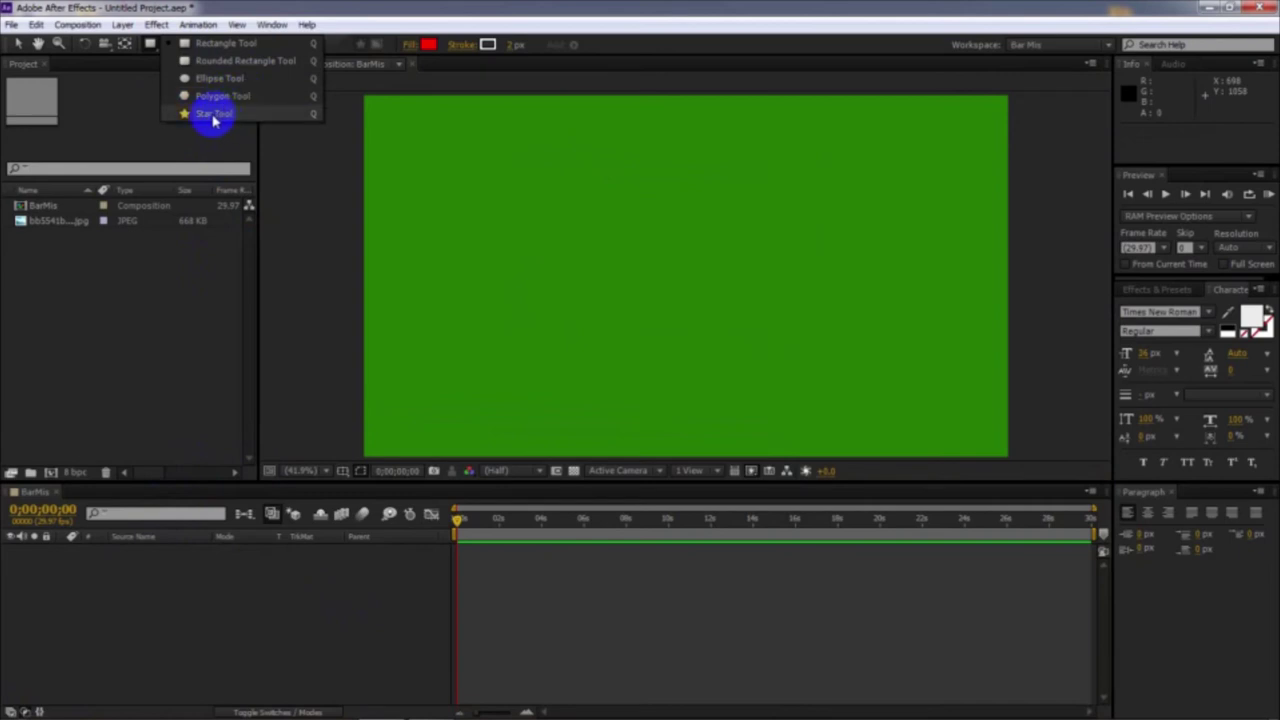
pyautogui.click(208, 48)
pyautogui.moveTo(498, 173); pyautogui.dragTo(815, 219)
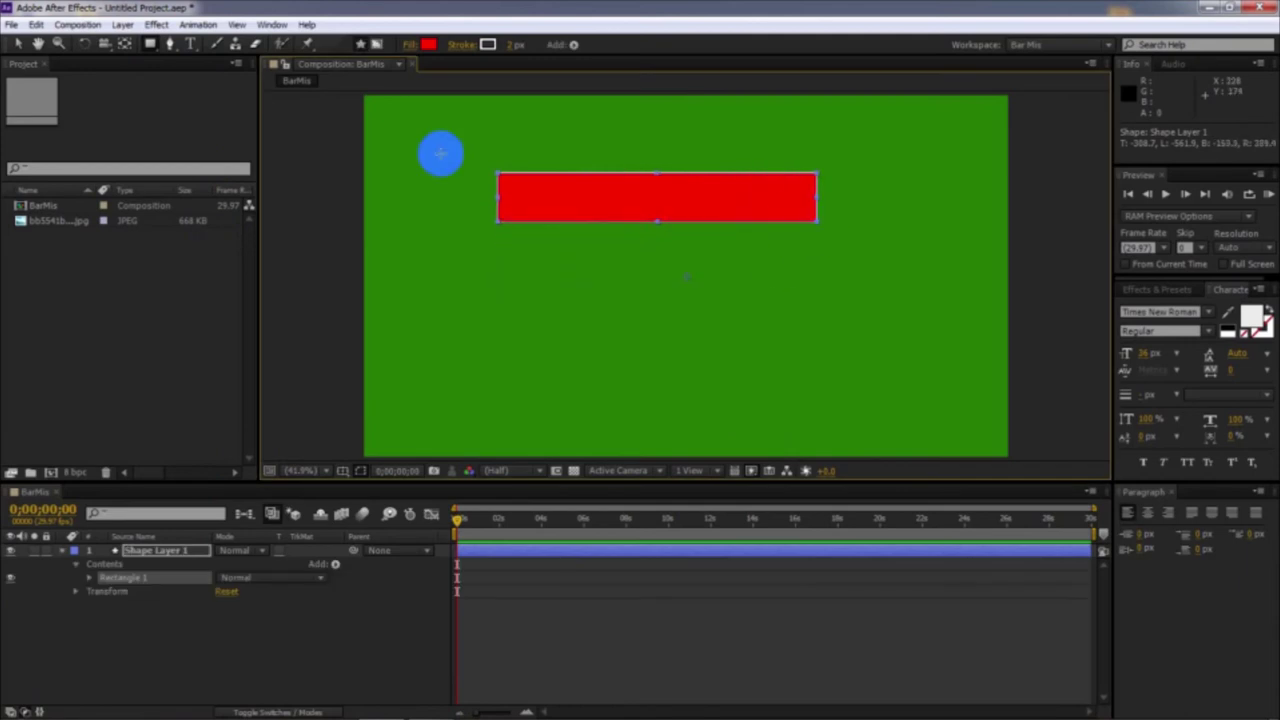
# - Add a similarly wide rounded rectangle beneath the rectangle and a small circle below it
pyautogui.moveTo(143, 52); pyautogui.dragTo(205, 50)
pyautogui.moveTo(504, 252); pyautogui.dragTo(800, 294)
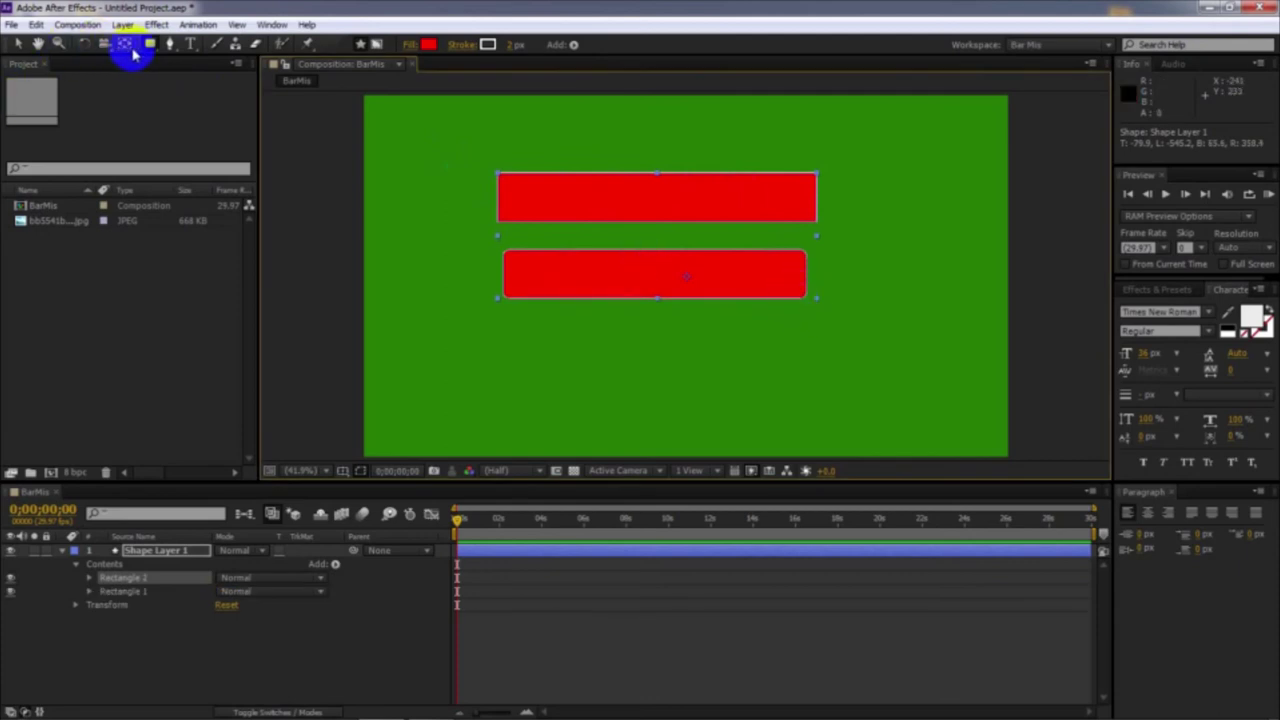
pyautogui.moveTo(149, 44); pyautogui.dragTo(177, 77)
pyautogui.moveTo(612, 324); pyautogui.dragTo(661, 372)
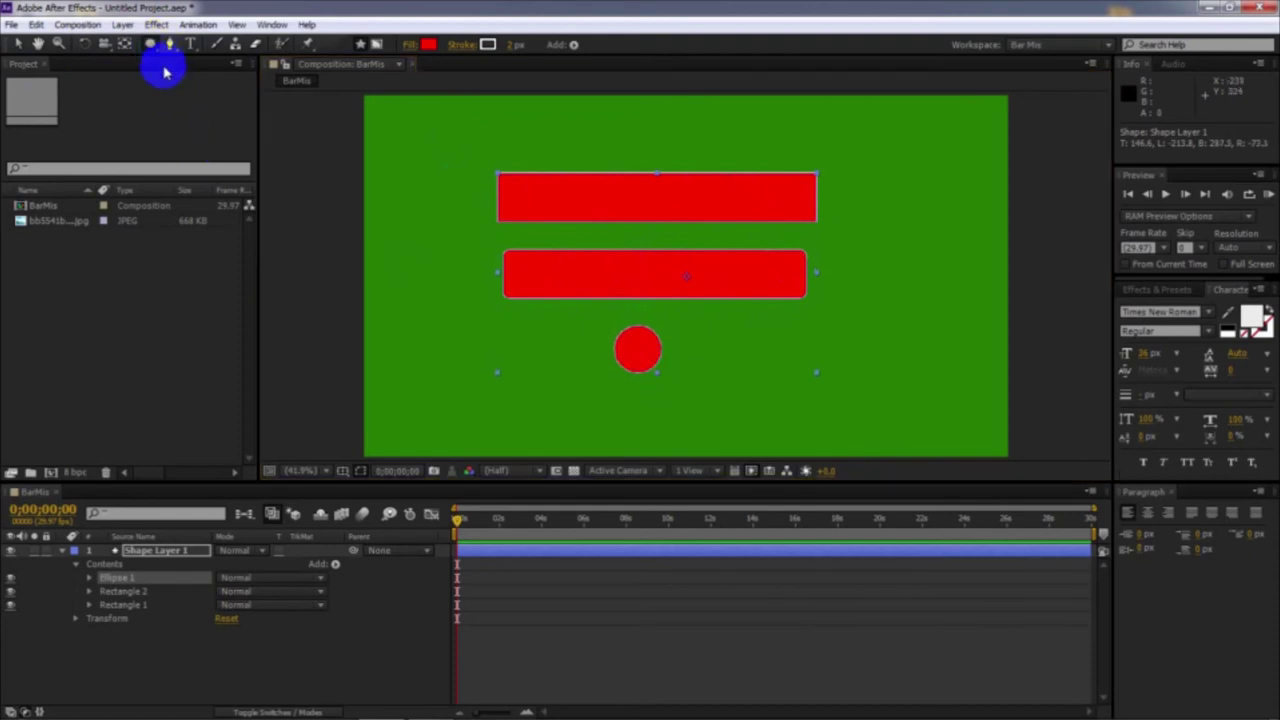
# - Add a pentagon beside the upper rectangle with the Polygon Tool and a five-pointed star below it with the Star Tool
pyautogui.moveTo(153, 46); pyautogui.dragTo(155, 50)
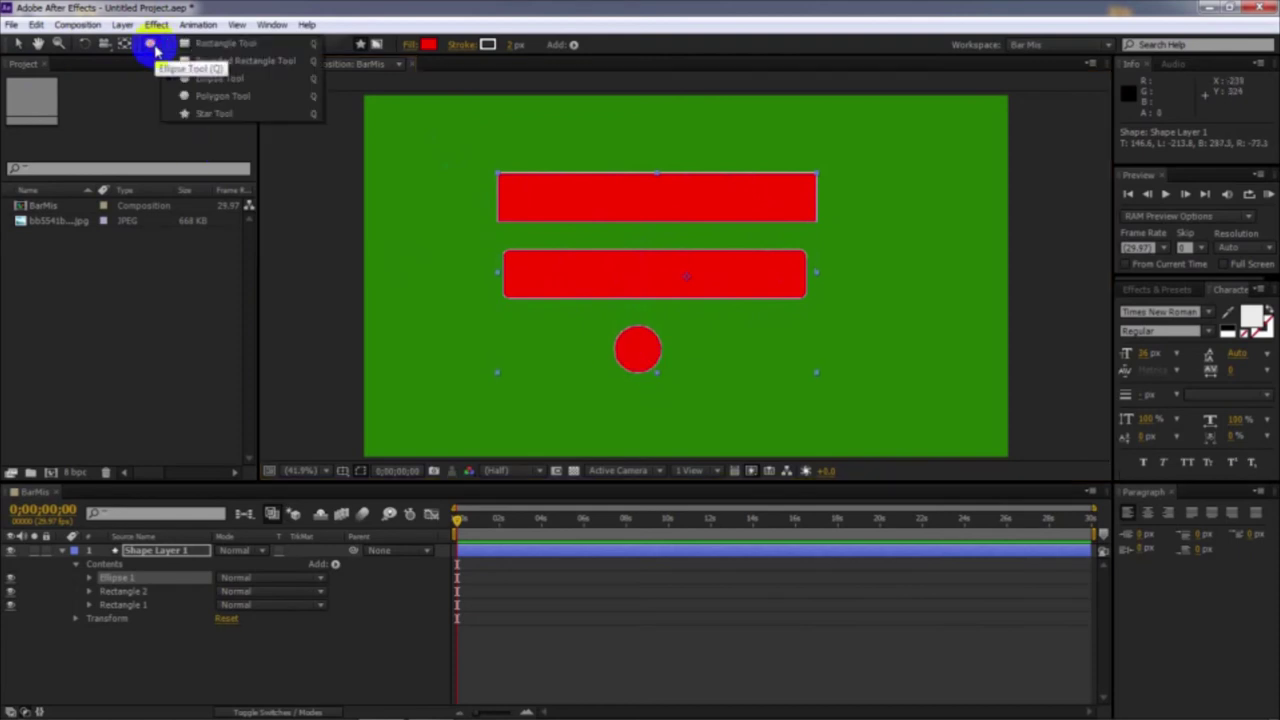
pyautogui.moveTo(155, 50); pyautogui.dragTo(205, 80)
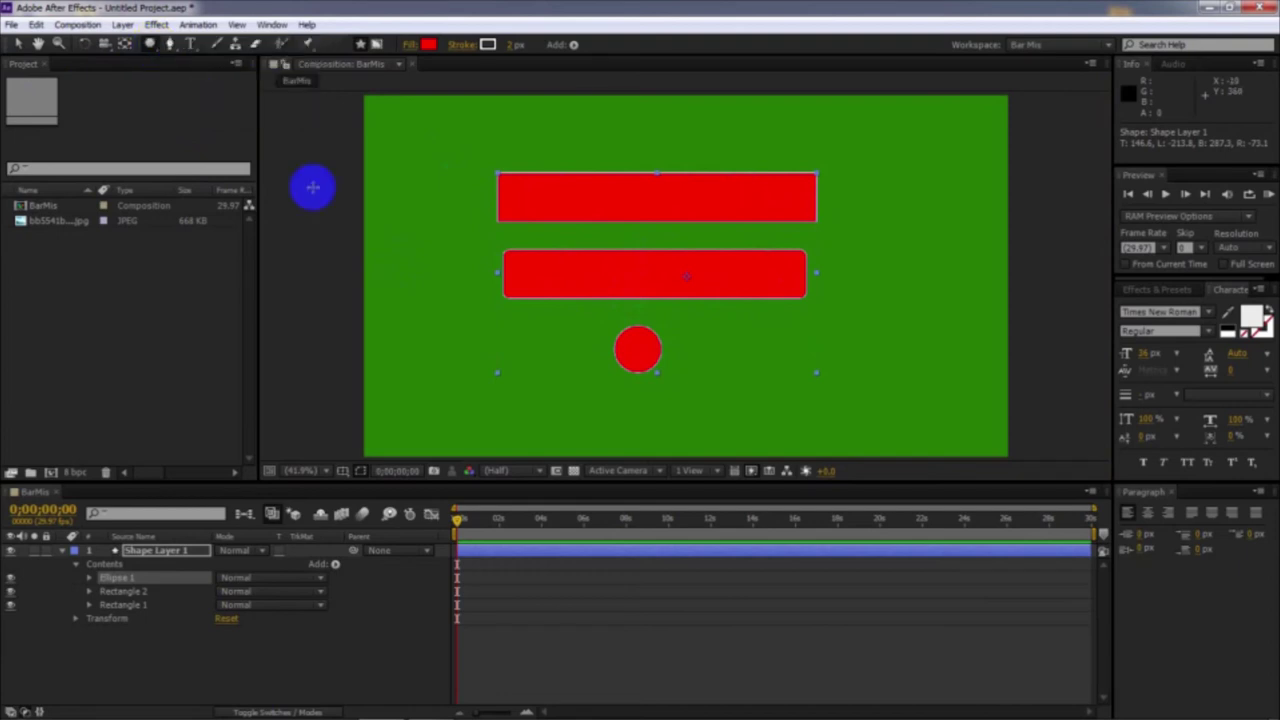
pyautogui.moveTo(874, 205); pyautogui.dragTo(894, 249)
pyautogui.moveTo(149, 44); pyautogui.dragTo(187, 114)
pyautogui.moveTo(857, 355); pyautogui.dragTo(909, 406)
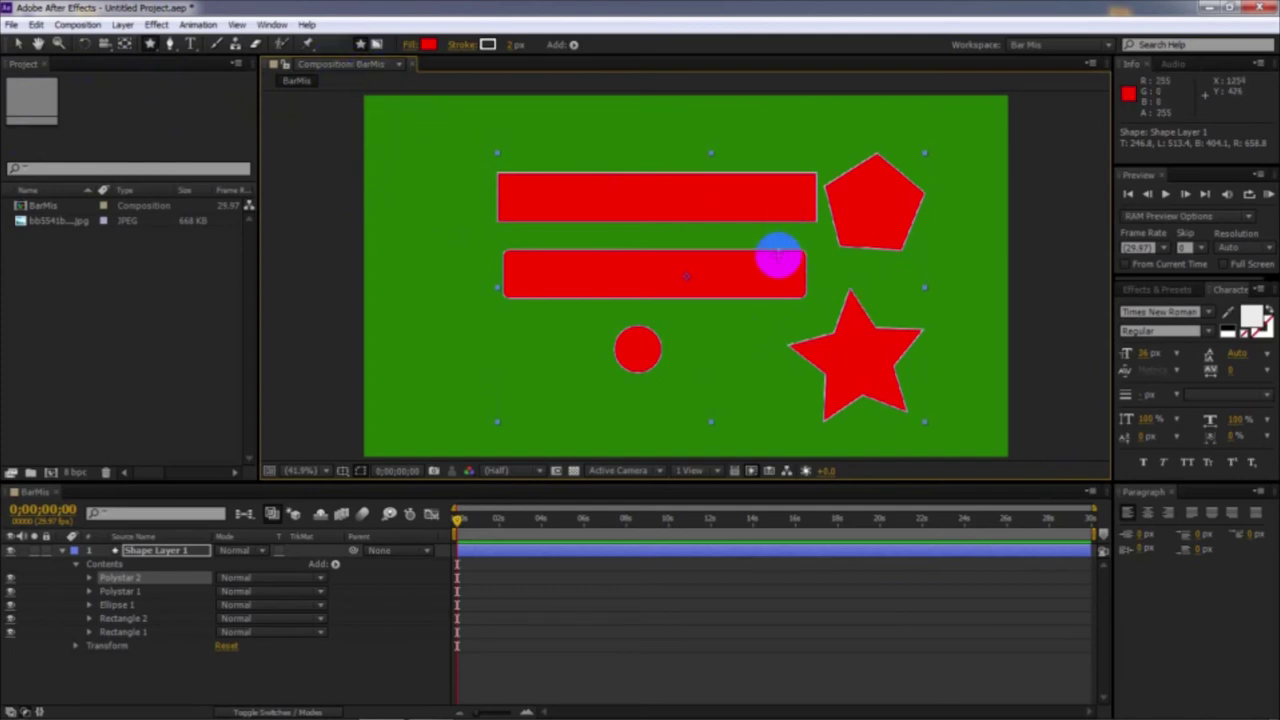
pyautogui.click(454, 47)
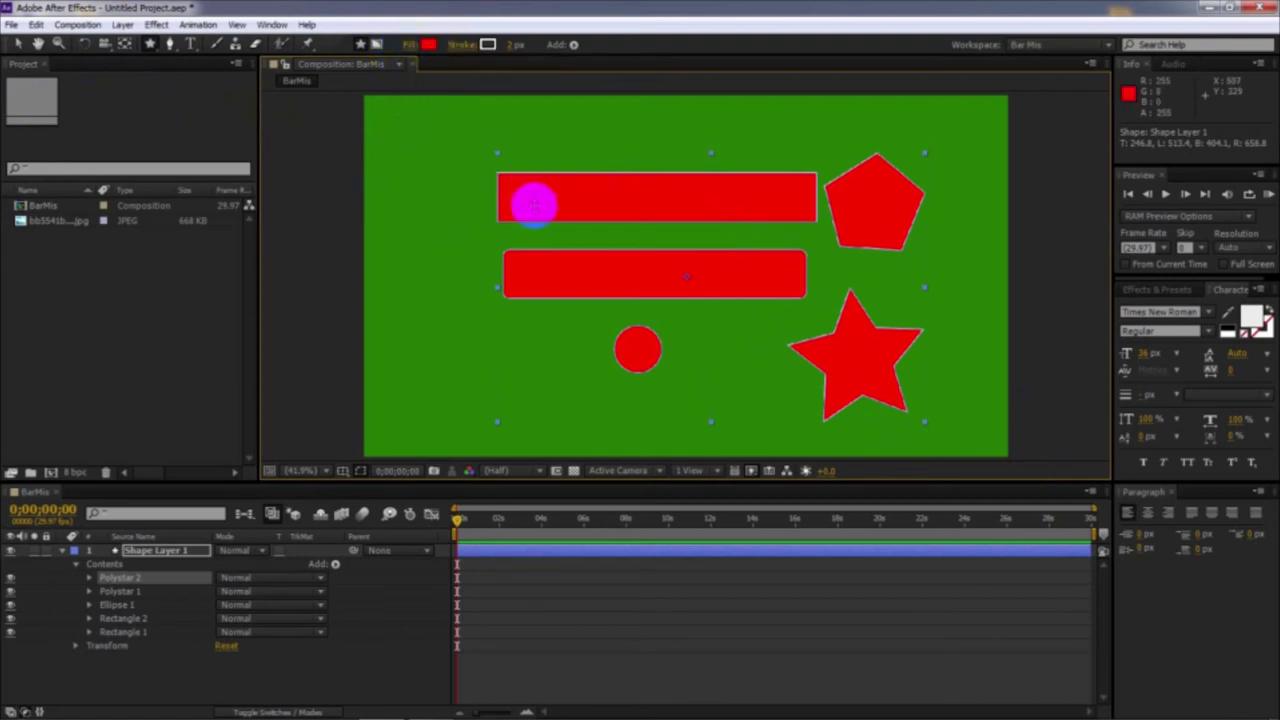
pyautogui.click(487, 44)
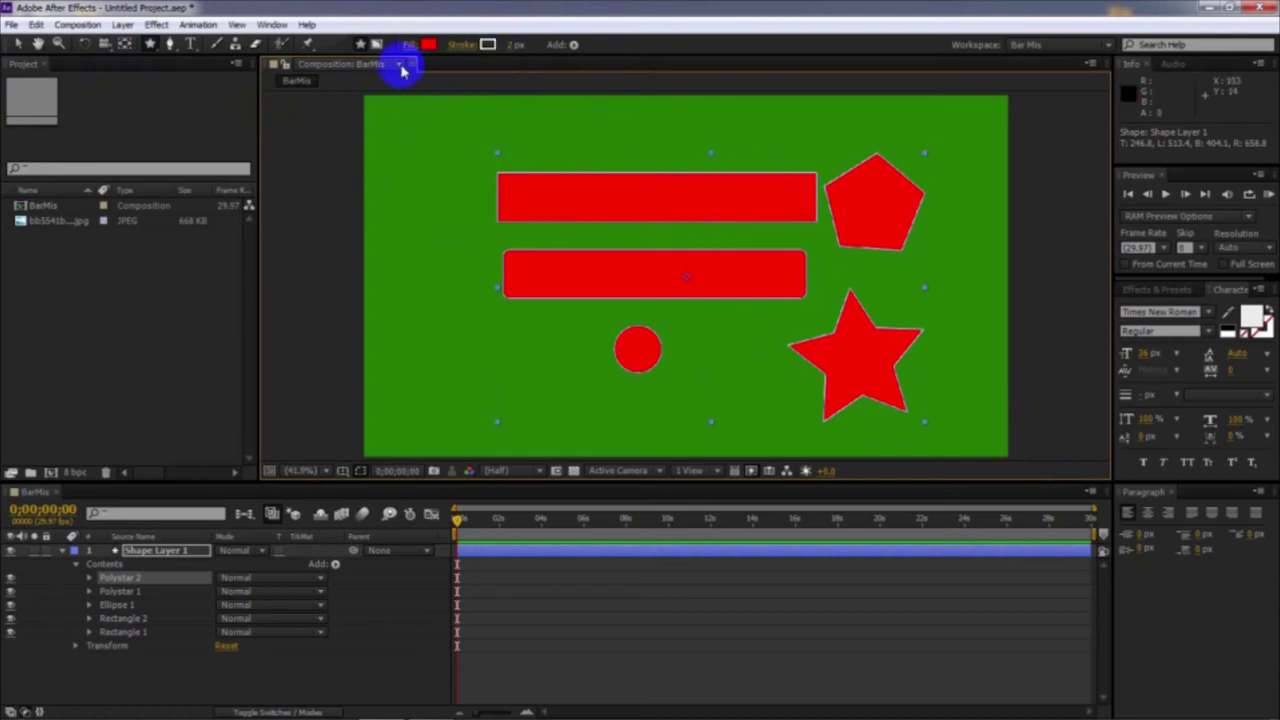
pyautogui.click(461, 44)
pyautogui.click(563, 323)
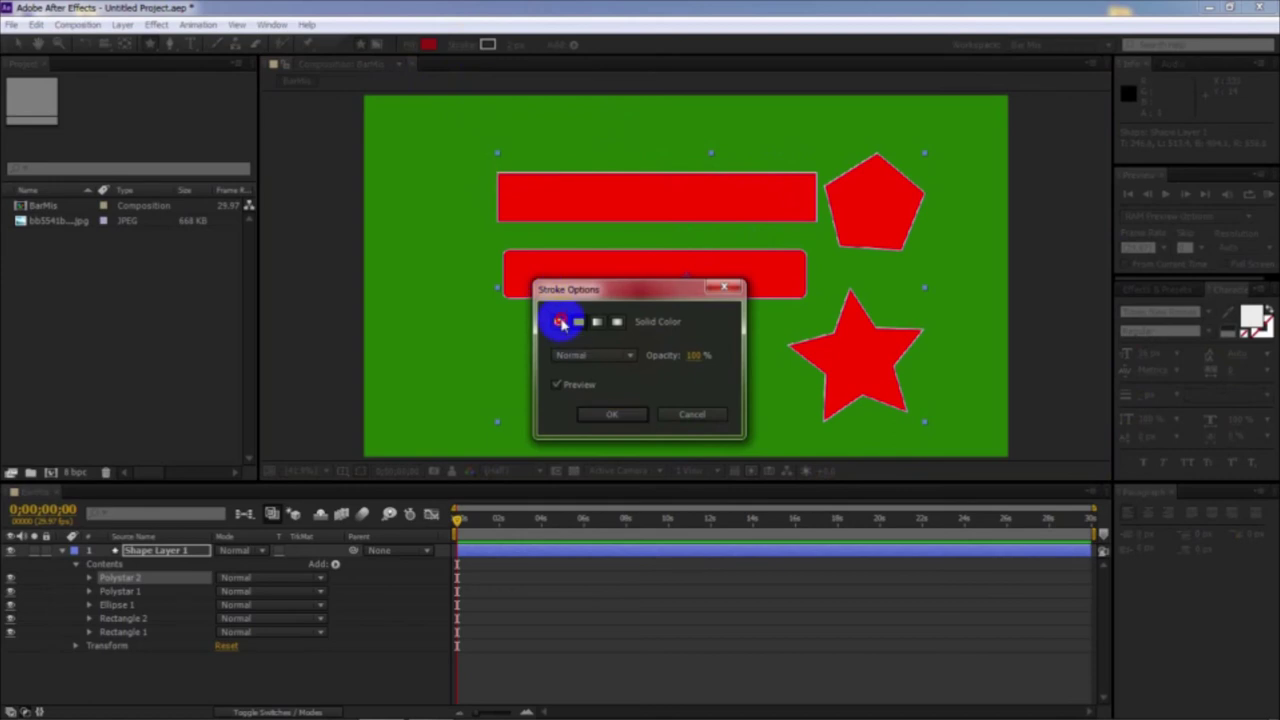
pyautogui.click(689, 415)
# - Set the star's stroke type to None
pyautogui.click(457, 45)
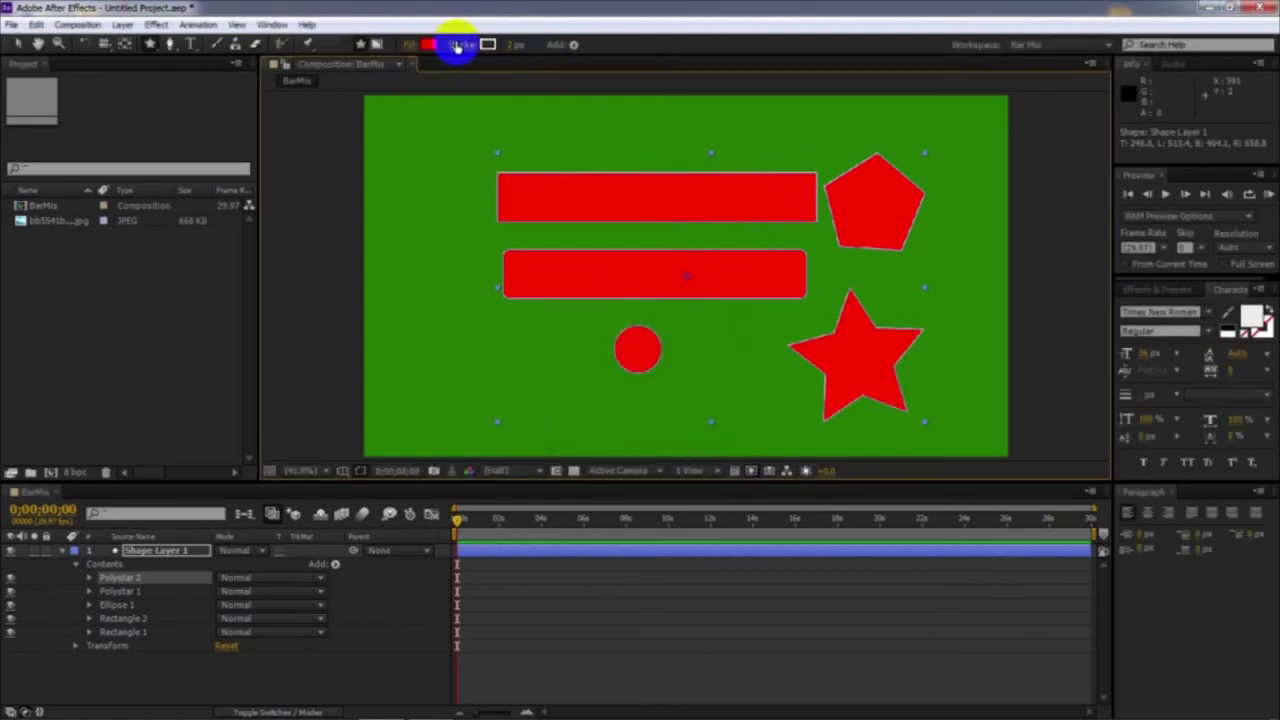
pyautogui.click(561, 323)
pyautogui.click(611, 414)
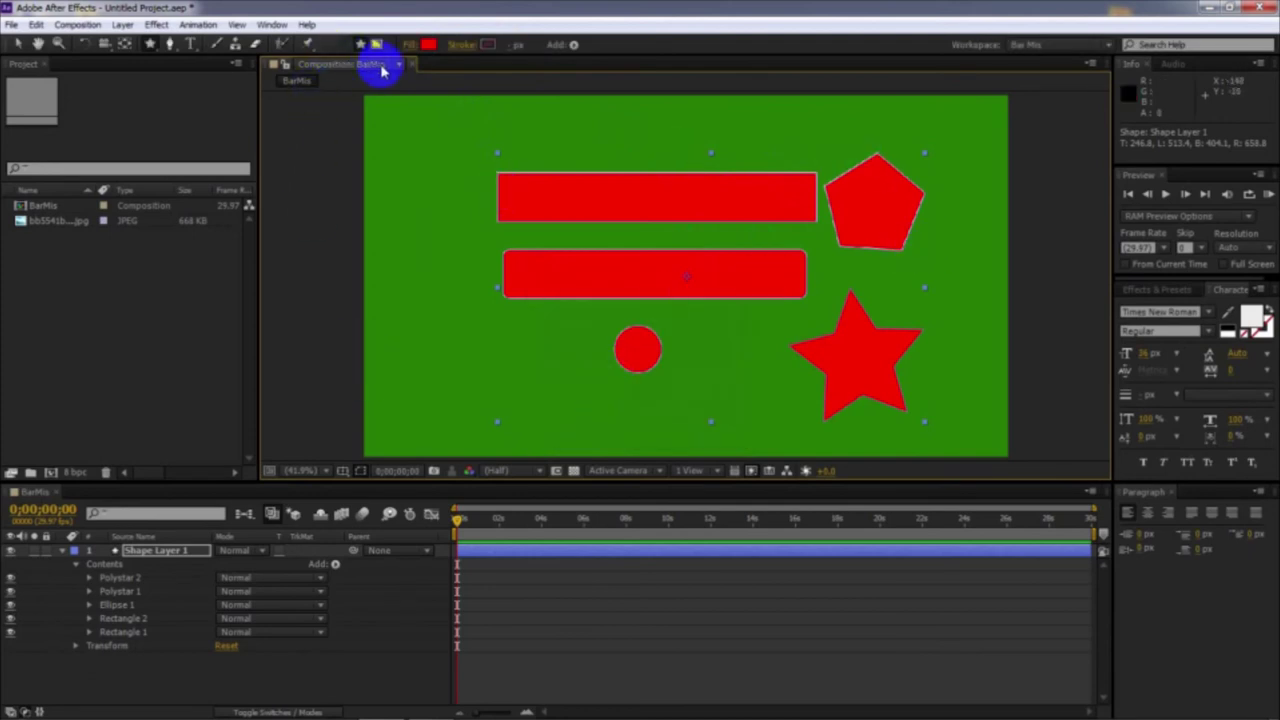
# - Open the star's fill colour and accept it as is, and set its fill type to None
pyautogui.click(426, 44)
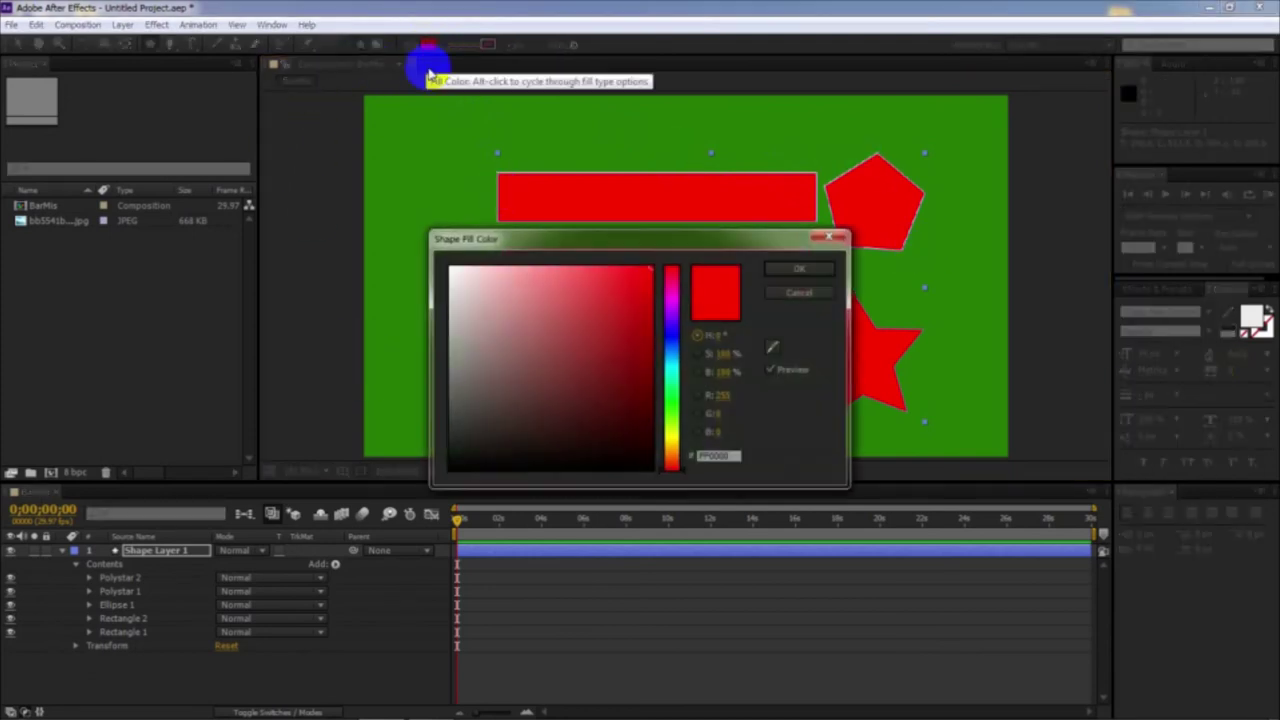
pyautogui.click(798, 268)
pyautogui.click(410, 48)
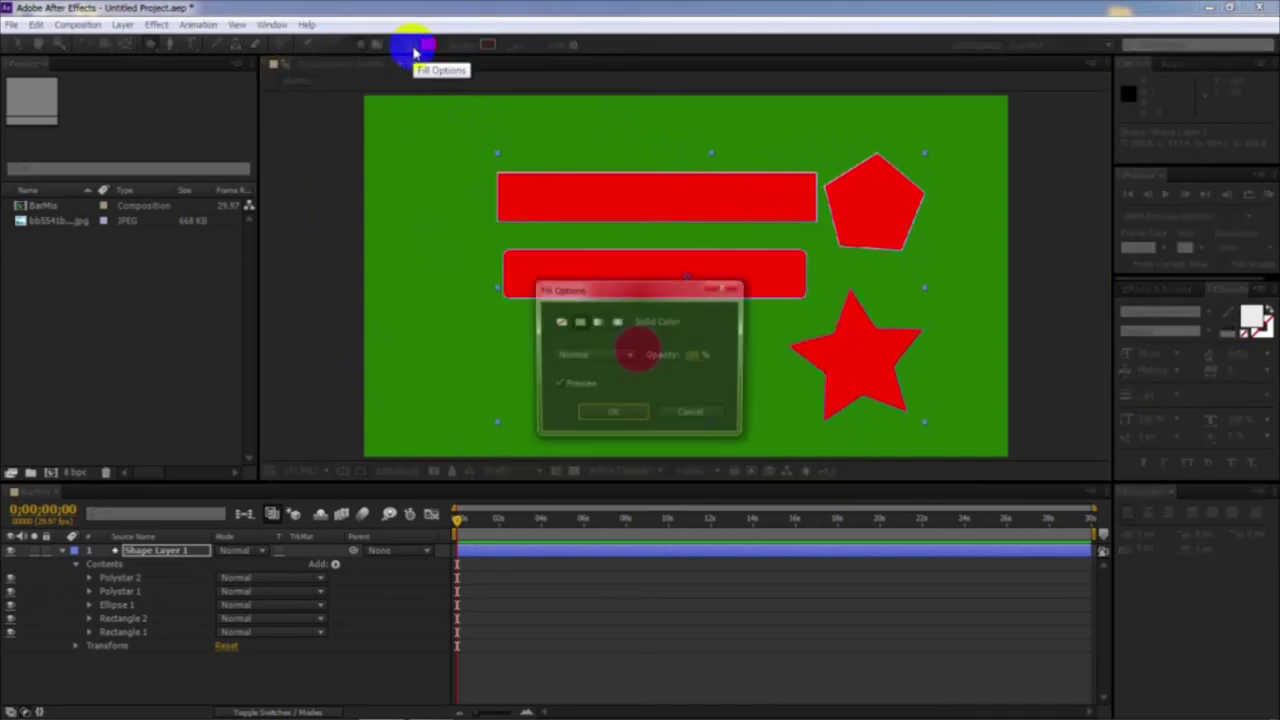
pyautogui.click(563, 328)
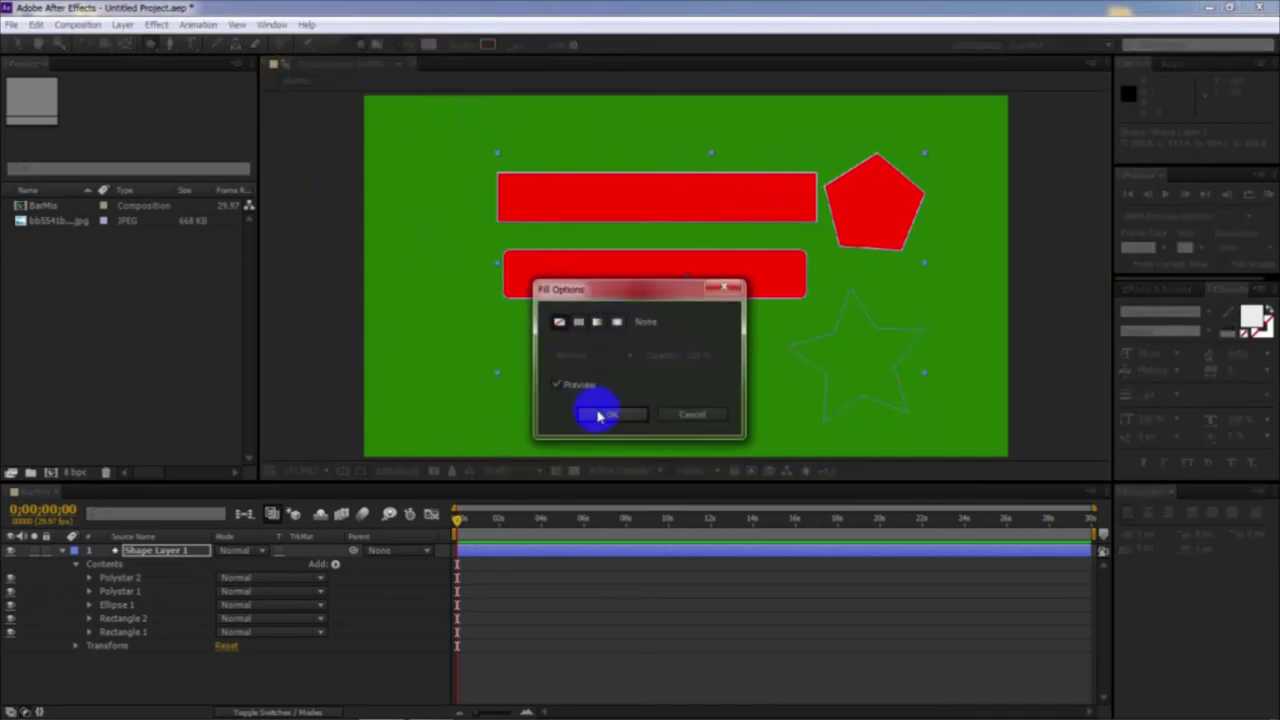
pyautogui.click(611, 414)
# - Set the star's fill and stroke types back to Solid Color
pyautogui.click(412, 47)
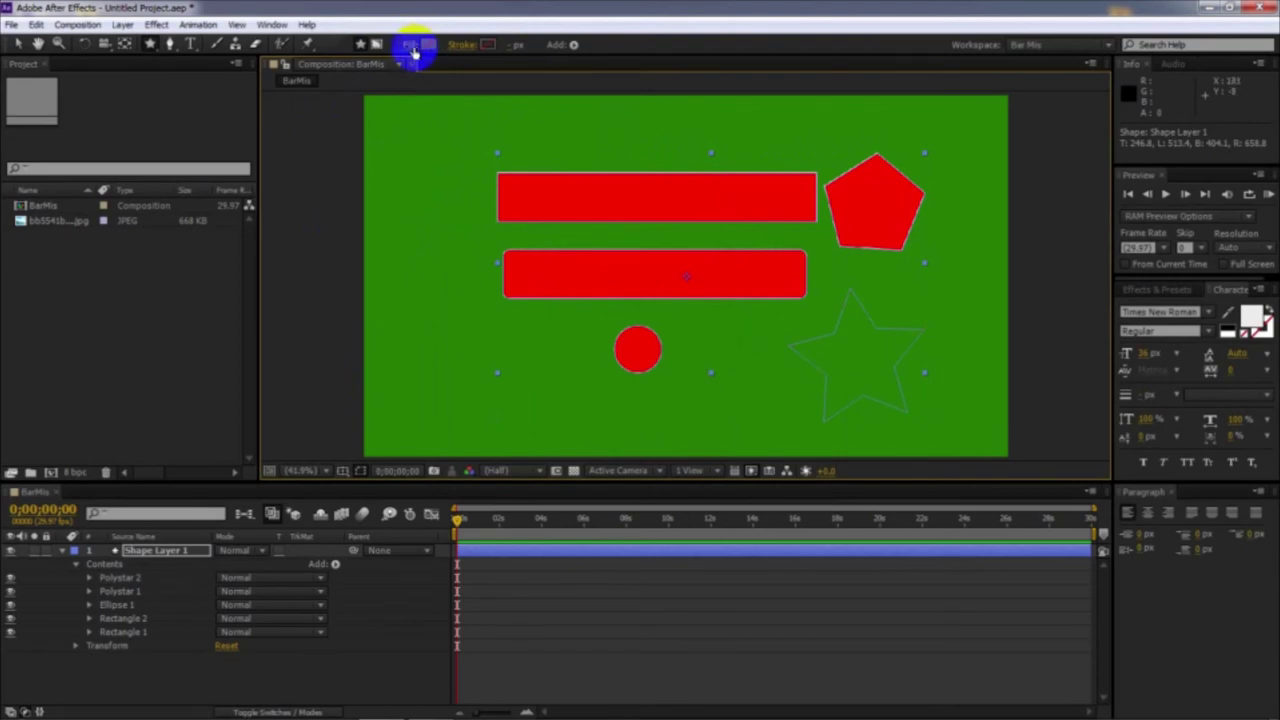
pyautogui.click(414, 52)
pyautogui.click(580, 325)
pyautogui.click(604, 412)
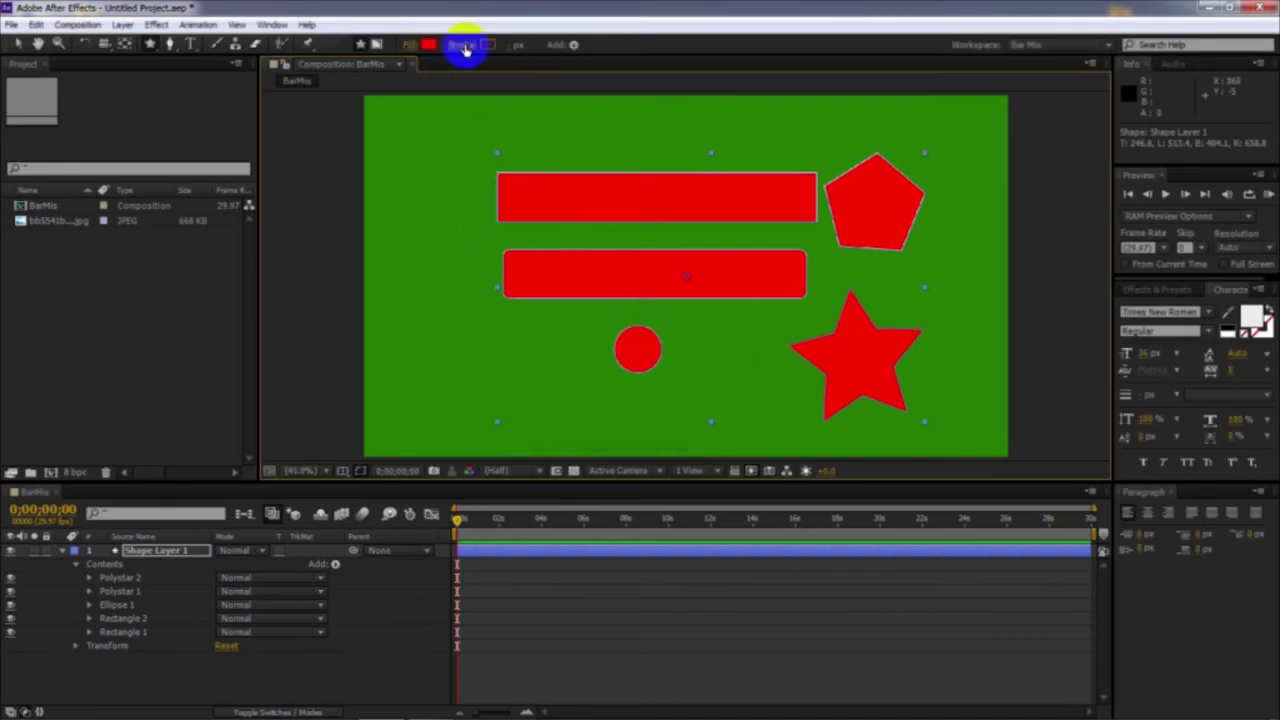
pyautogui.click(465, 50)
pyautogui.click(572, 322)
pyautogui.click(590, 414)
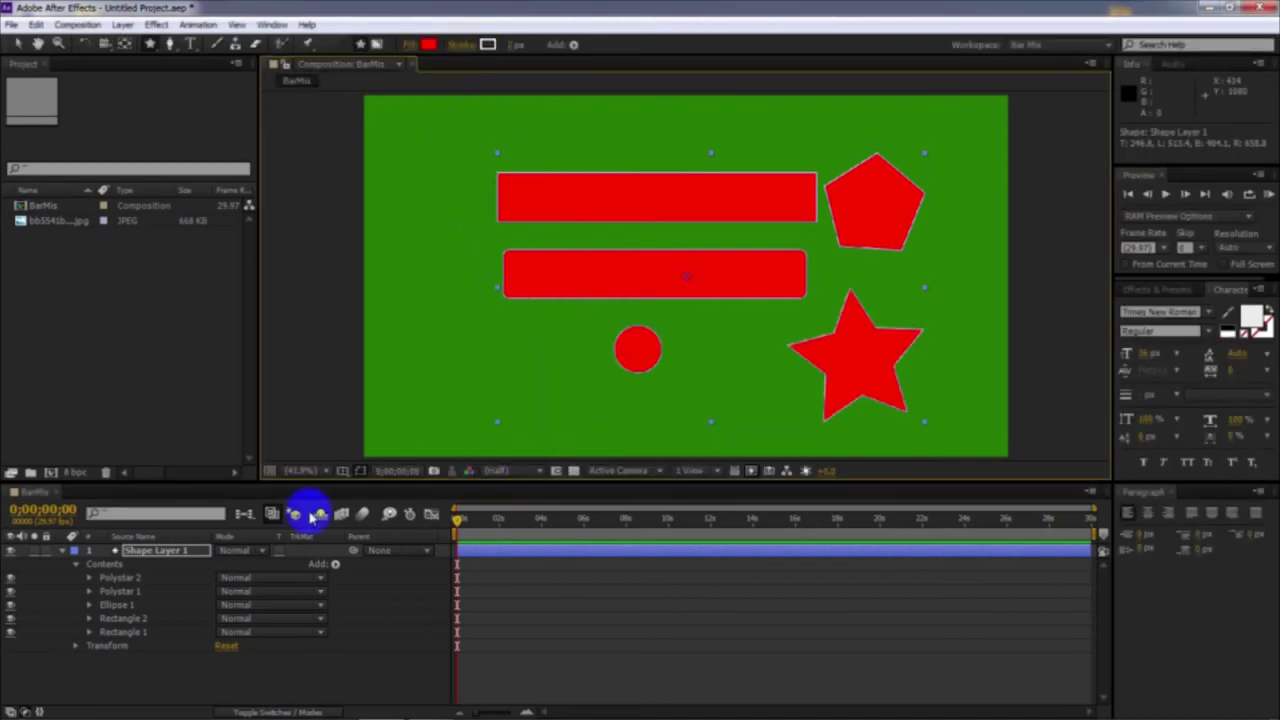
# - Collapse and select Shape Layer 1, and change the fill of all its shapes to yellow FFE400
pyautogui.click(62, 553)
pyautogui.click(146, 553)
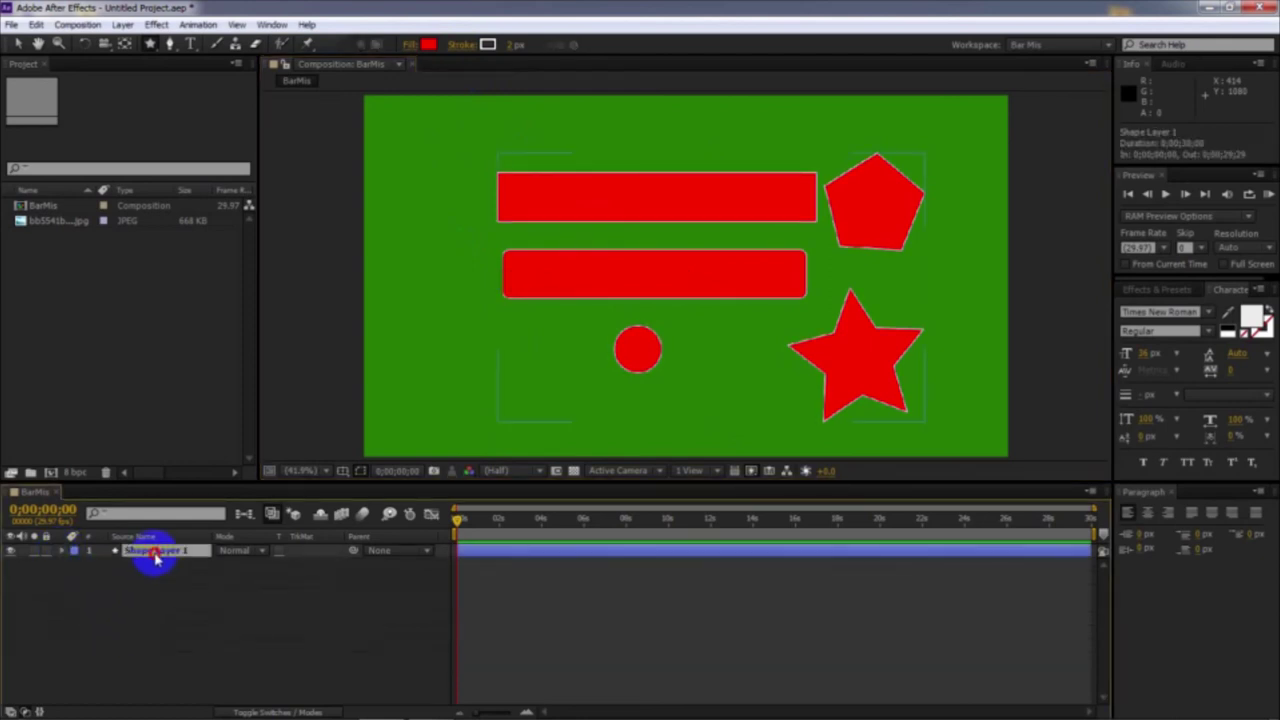
pyautogui.click(429, 45)
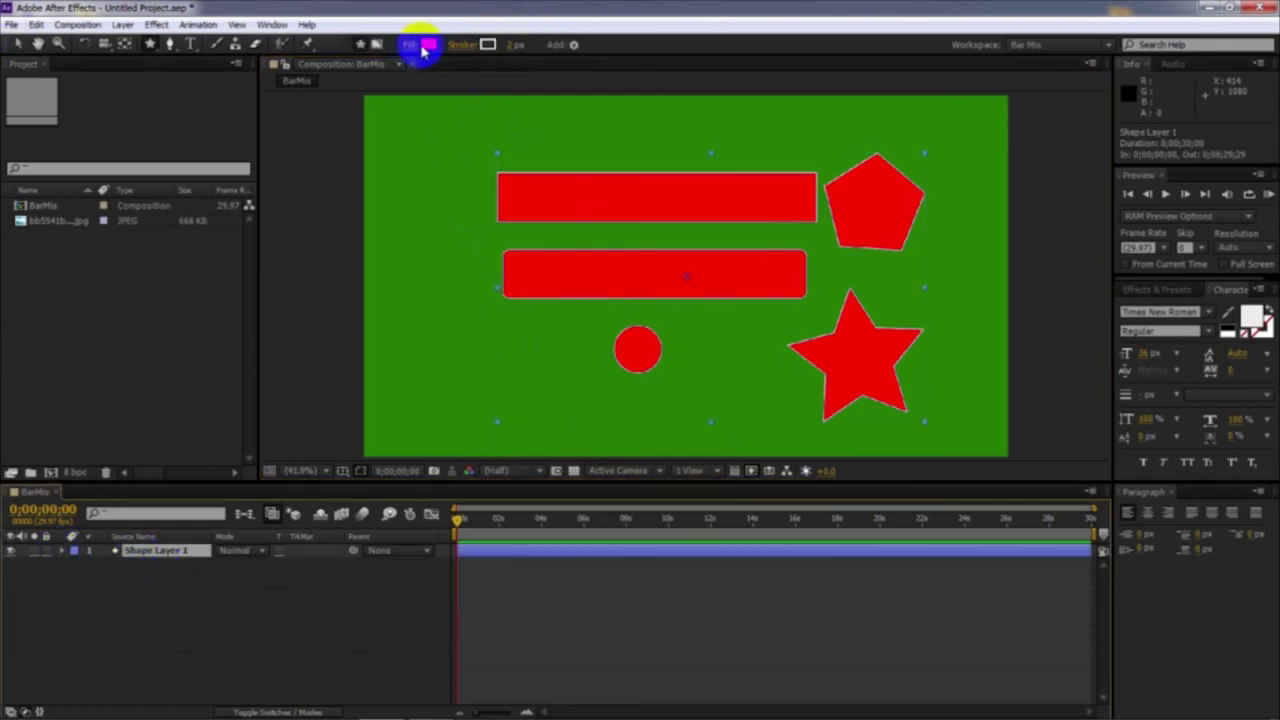
pyautogui.moveTo(675, 343); pyautogui.dragTo(673, 443)
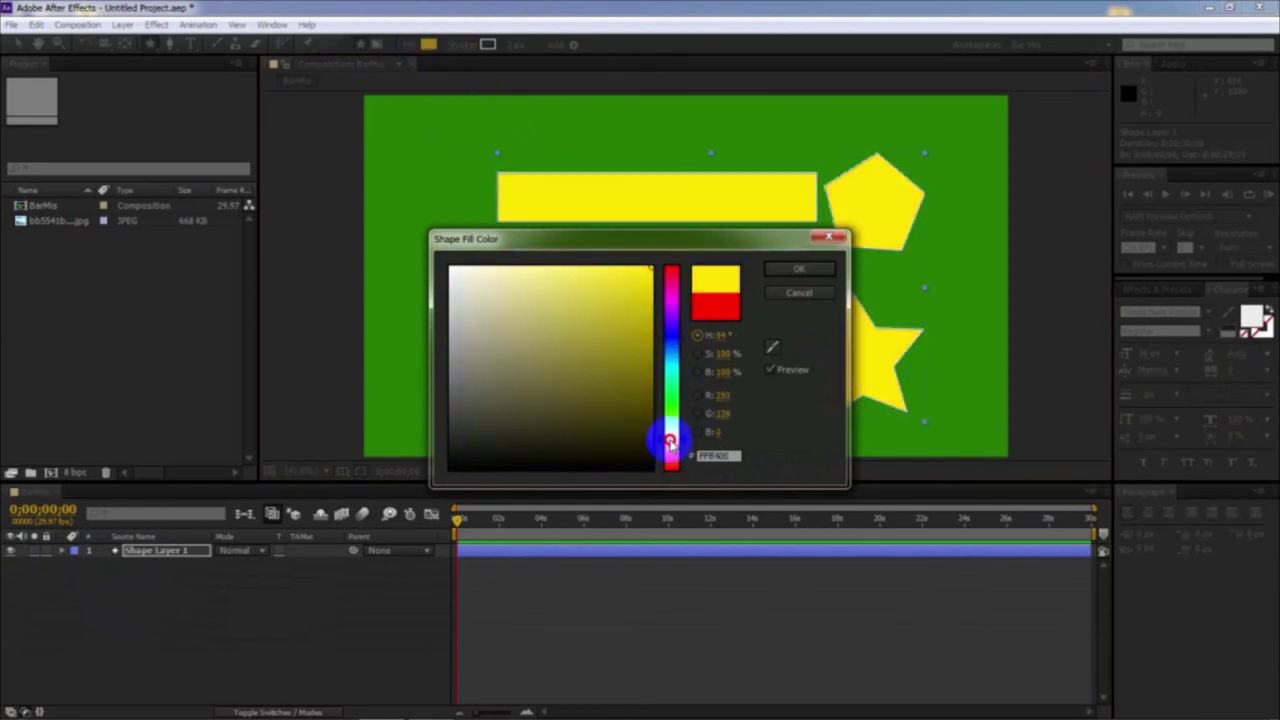
pyautogui.click(805, 272)
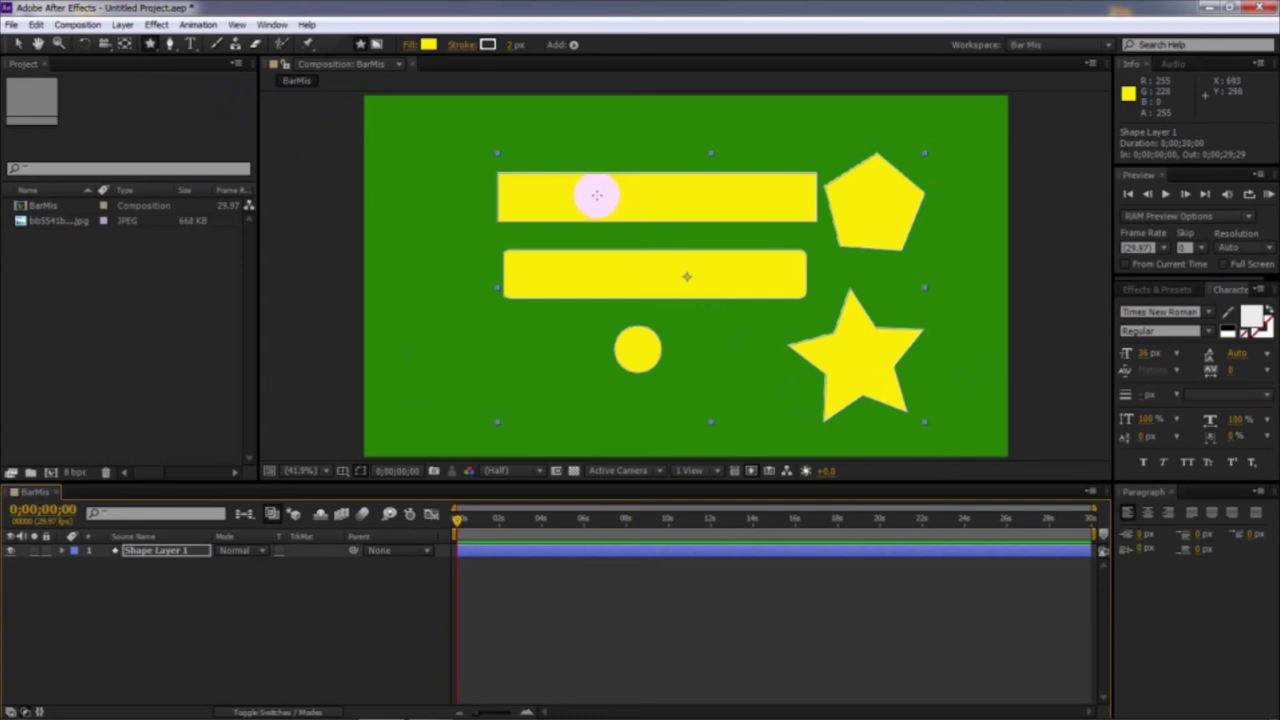
# - Look over the Pen tool group, then switch to the Notepad notes and highlight the Pen Tool (G) entry
pyautogui.click(171, 45)
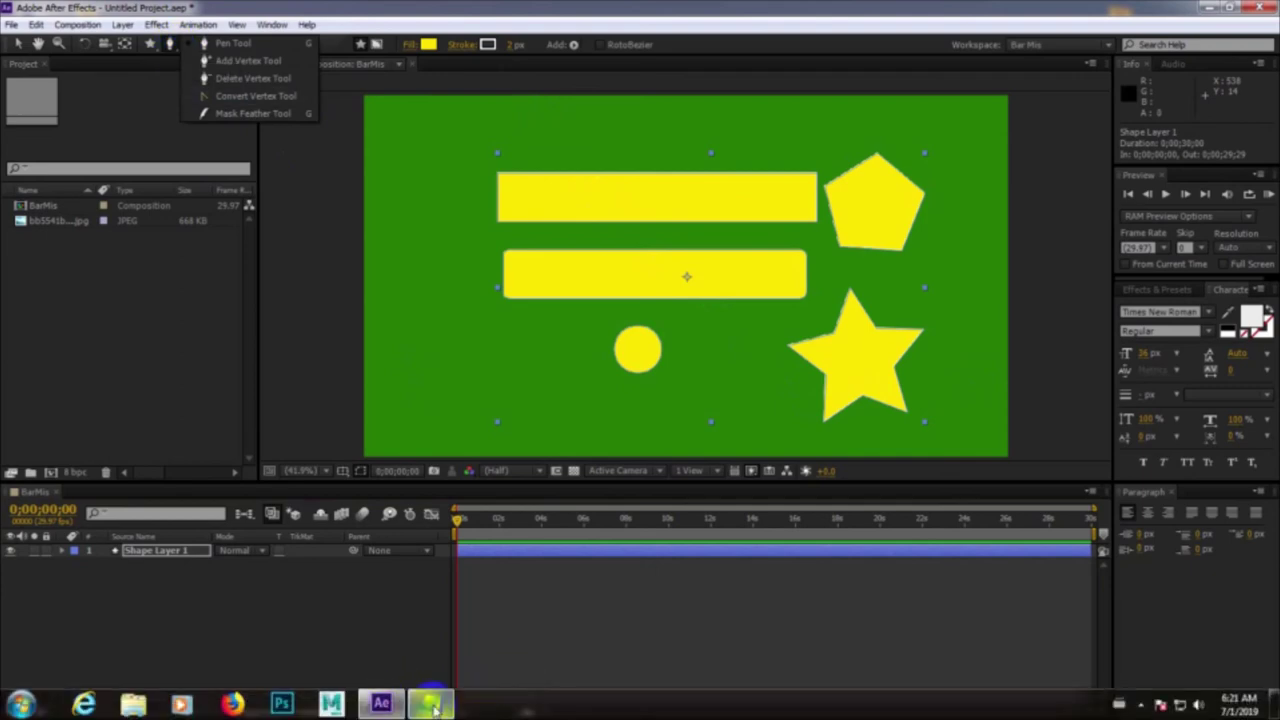
pyautogui.click(430, 704)
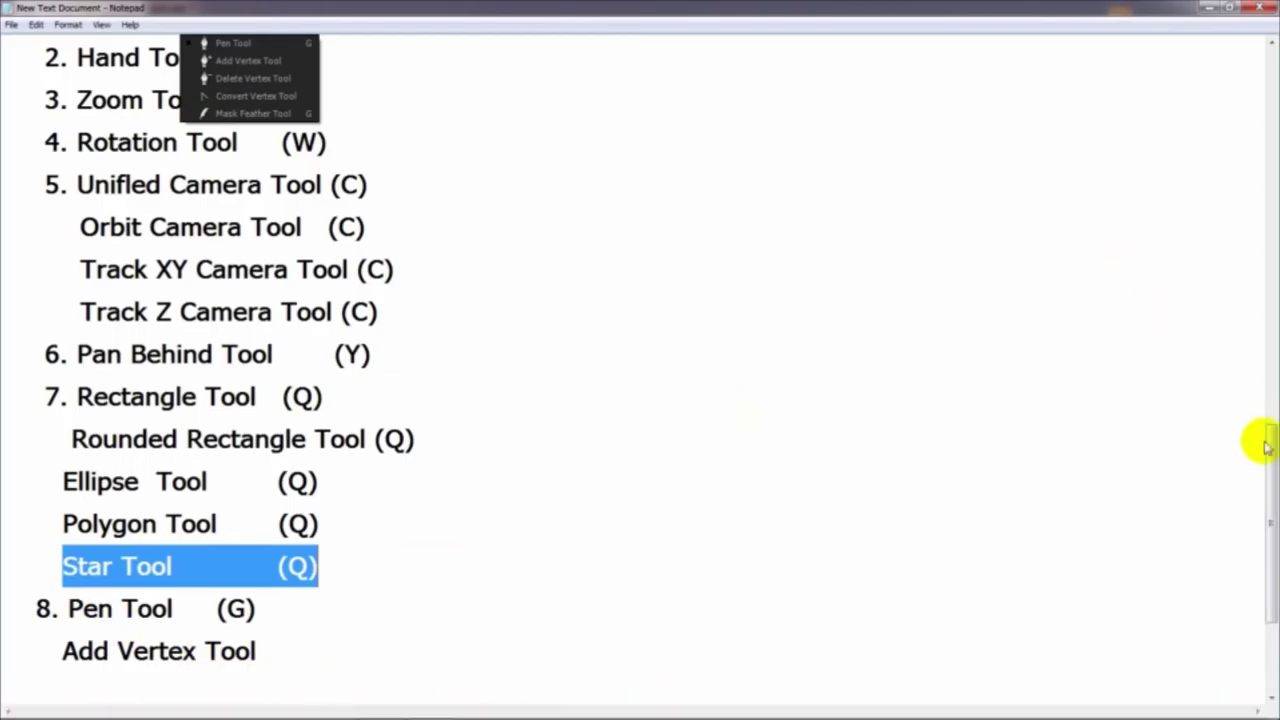
pyautogui.moveTo(1263, 440); pyautogui.dragTo(1265, 515)
pyautogui.moveTo(67, 397); pyautogui.dragTo(240, 397)
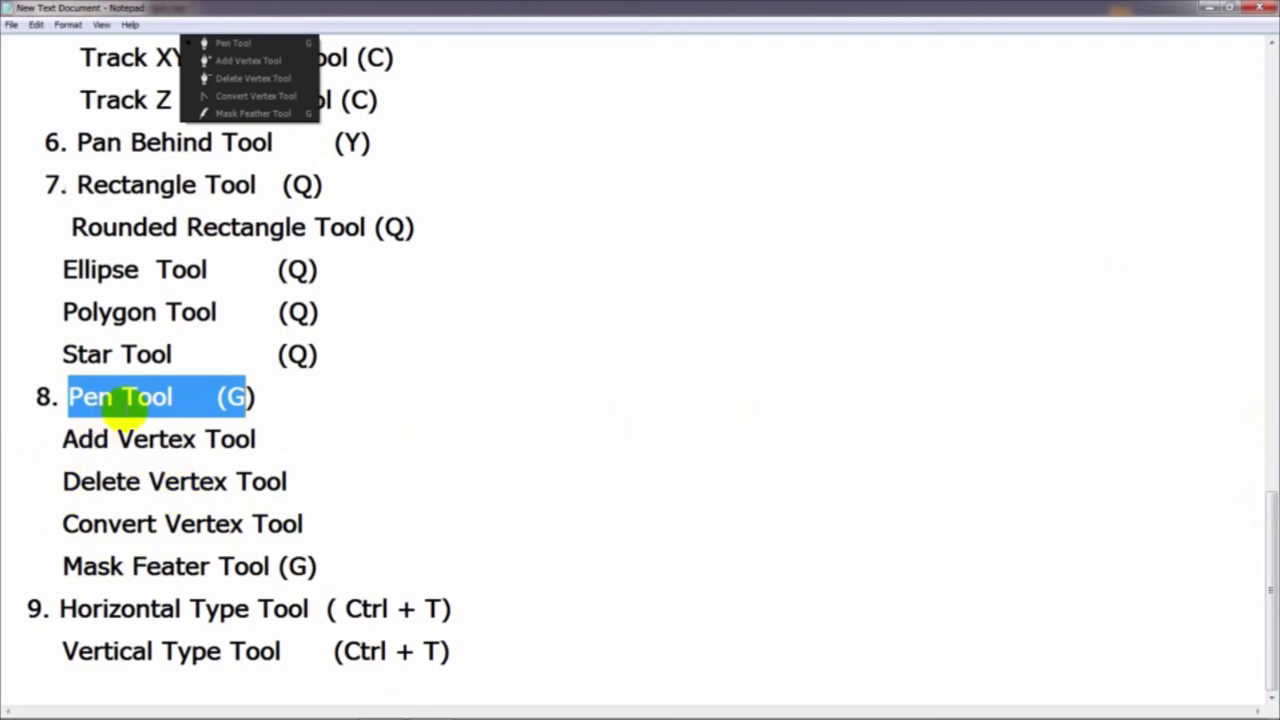
pyautogui.click(121, 401)
pyautogui.moveTo(66, 398); pyautogui.dragTo(263, 403)
pyautogui.click(253, 400)
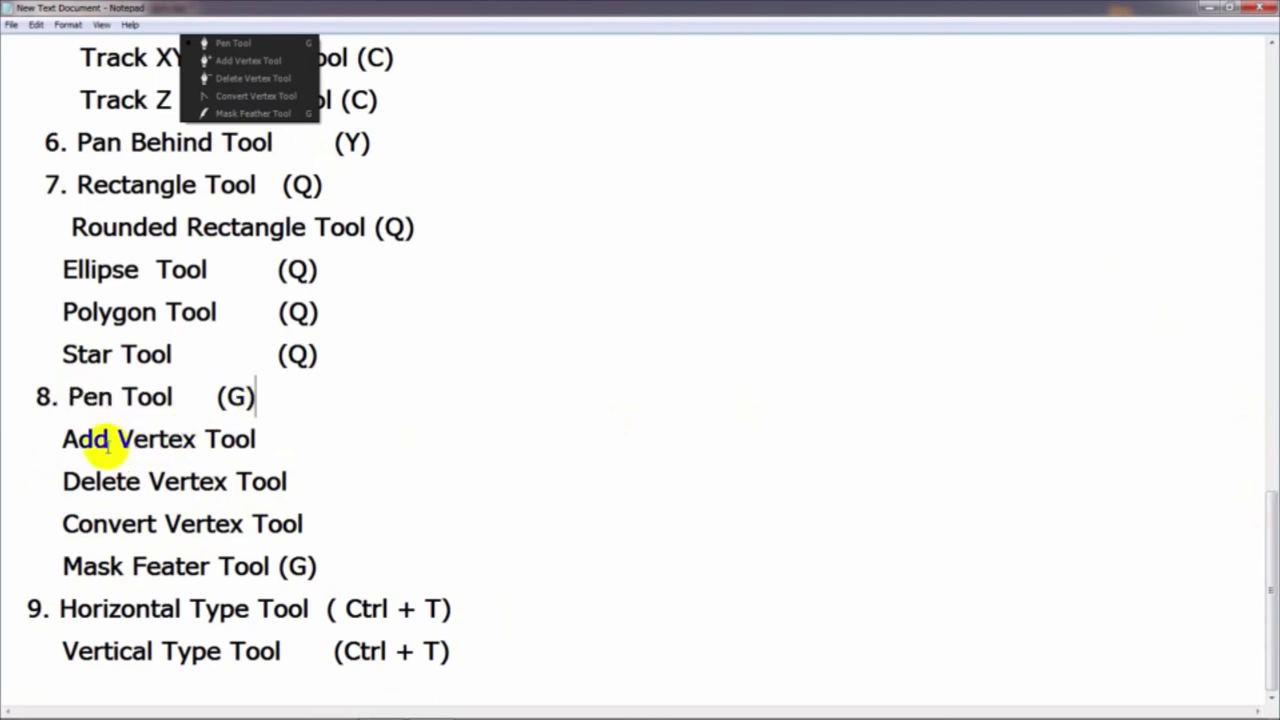
# - Highlight in turn the Add Vertex Tool, Delete Vertex Tool, Convert Vertex Tool and Mask Feater Tool (G) entries in the notes
pyautogui.moveTo(60, 439); pyautogui.dragTo(304, 418)
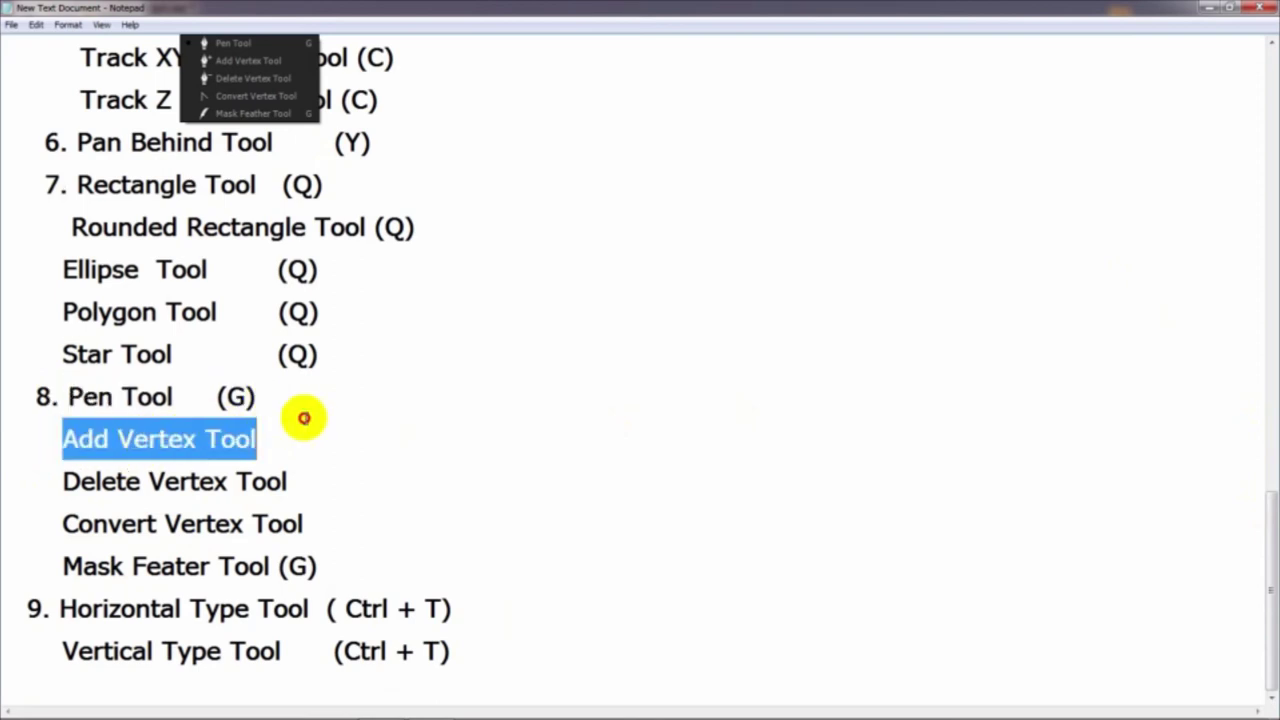
pyautogui.moveTo(51, 486); pyautogui.dragTo(303, 482)
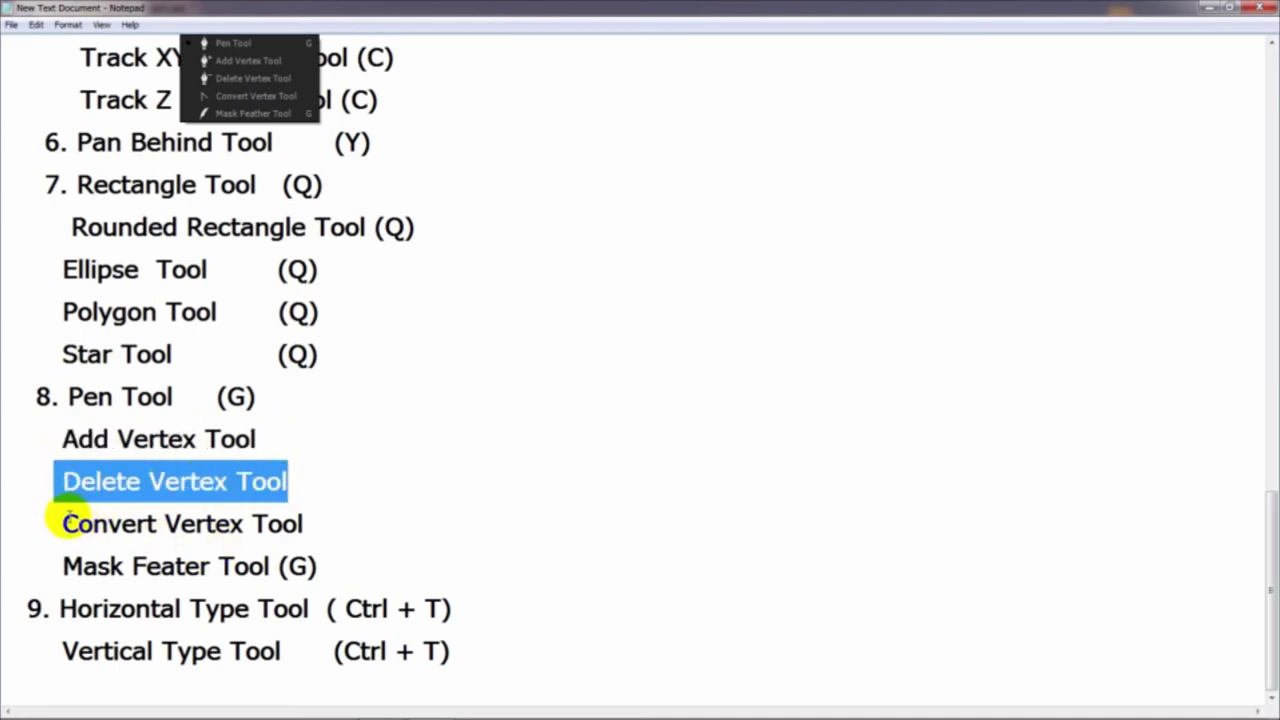
pyautogui.moveTo(64, 520); pyautogui.dragTo(310, 517)
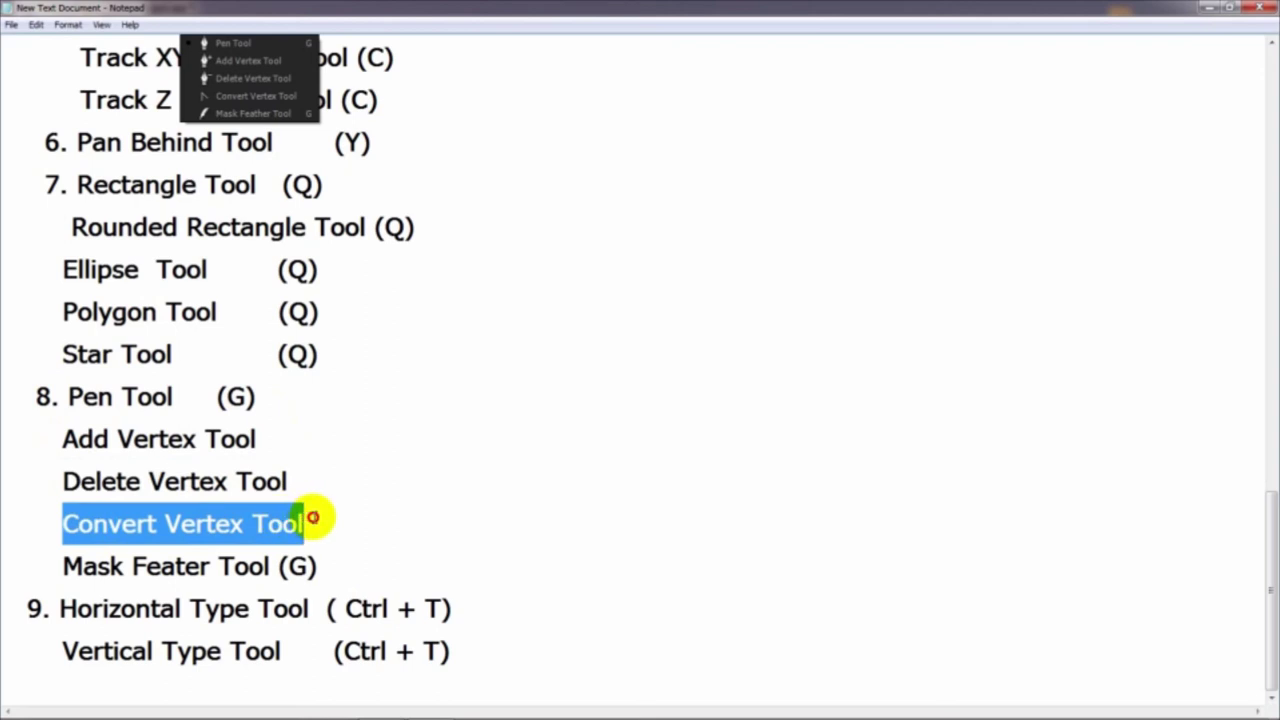
pyautogui.moveTo(52, 566); pyautogui.dragTo(321, 566)
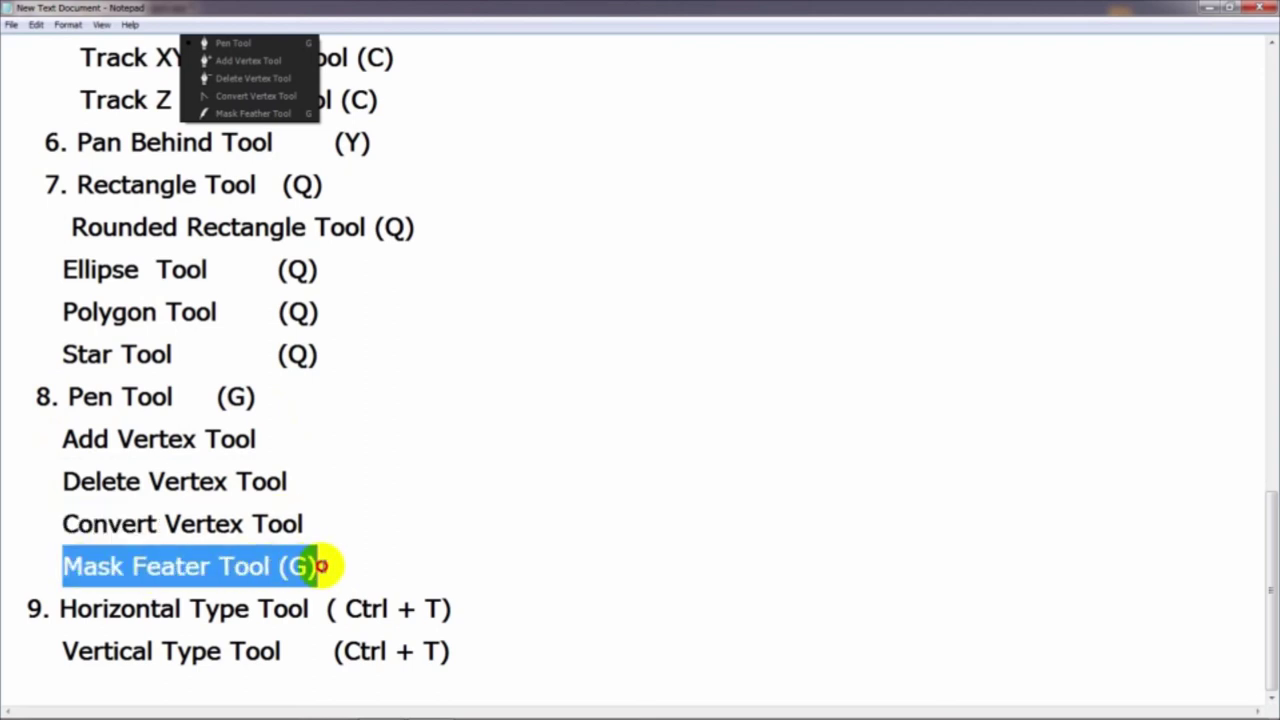
pyautogui.moveTo(383, 708)
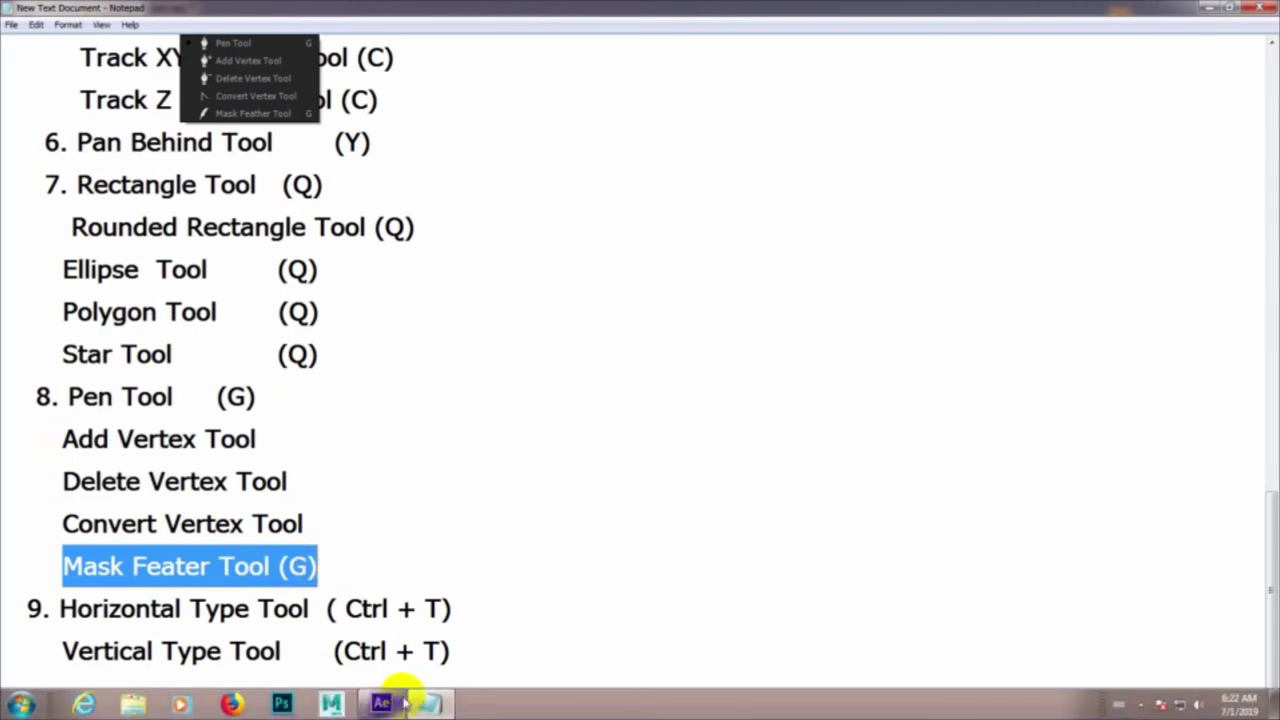
# - Switch back to After Effects and draw a small closed four-point shape with the Pen Tool above the upper rectangle
pyautogui.click(381, 705)
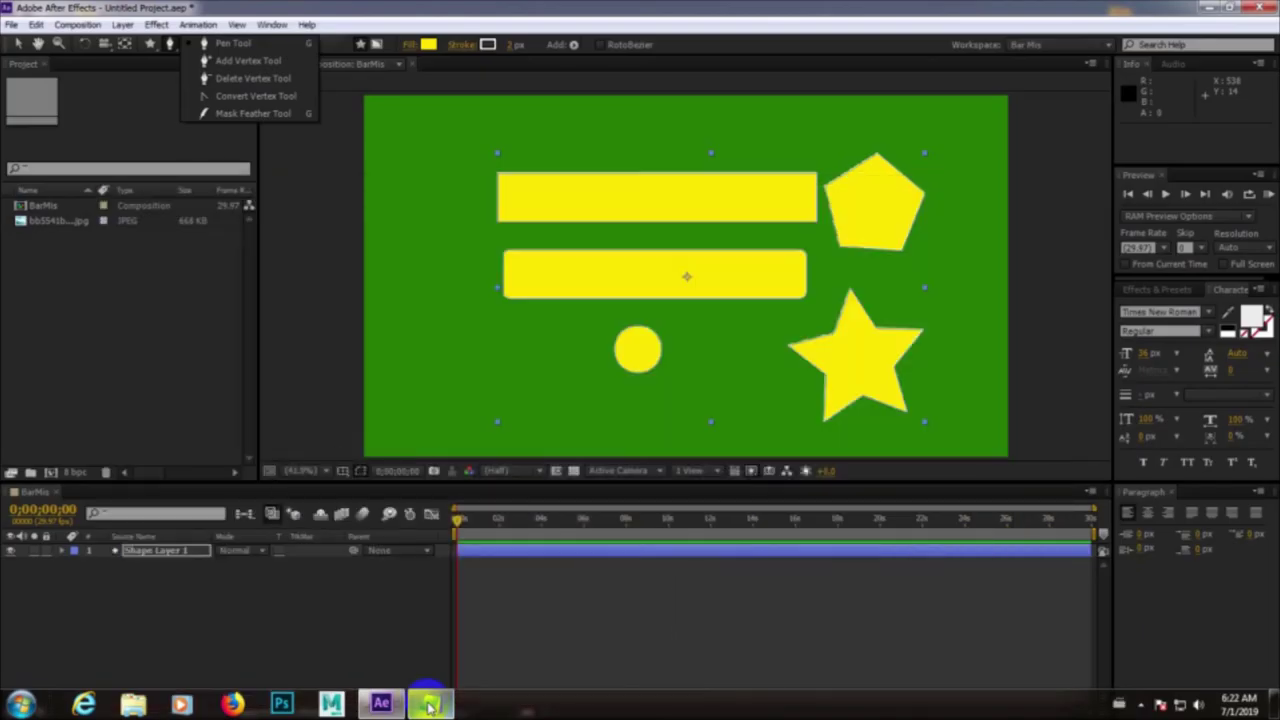
pyautogui.click(383, 705)
pyautogui.click(381, 704)
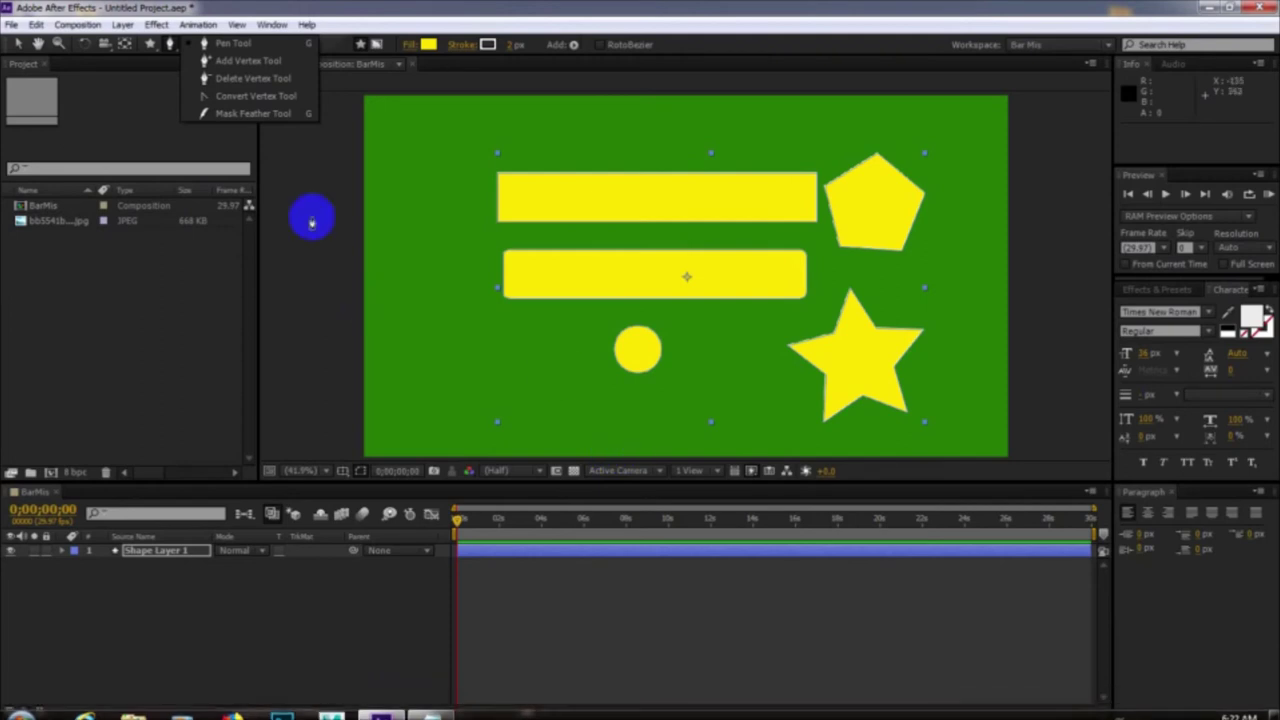
pyautogui.click(235, 44)
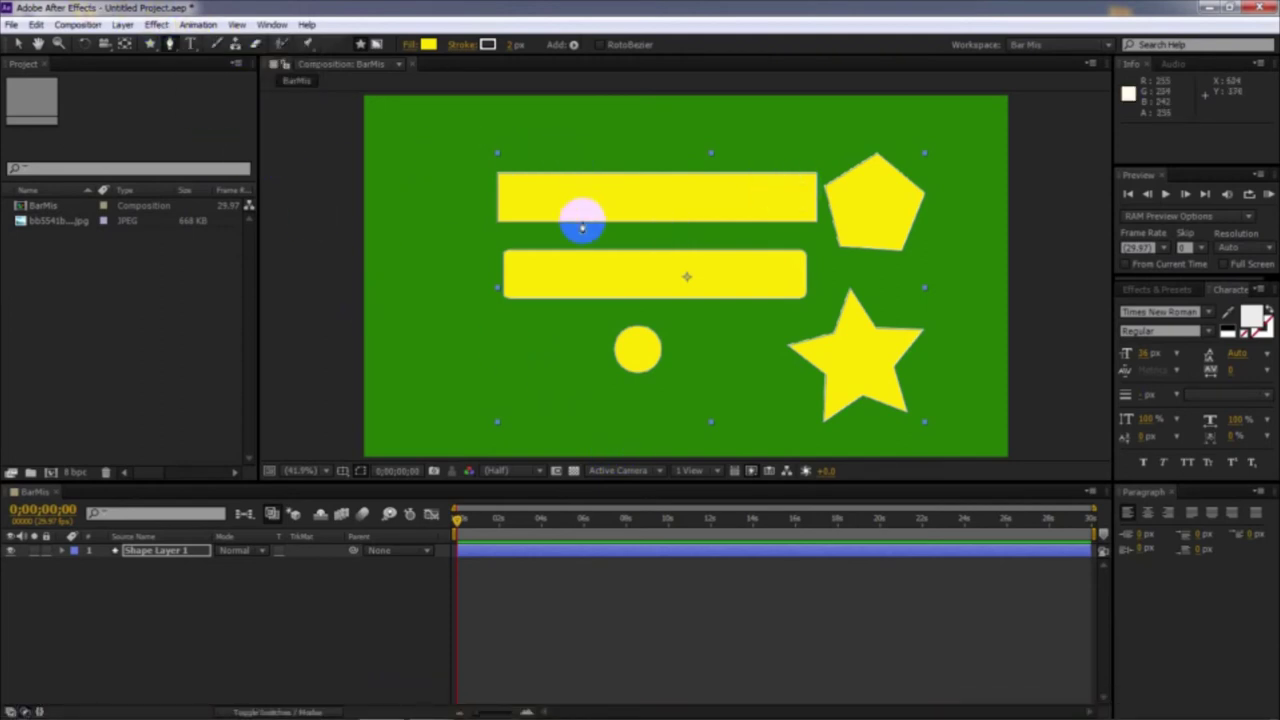
pyautogui.moveTo(157, 50); pyautogui.dragTo(217, 40)
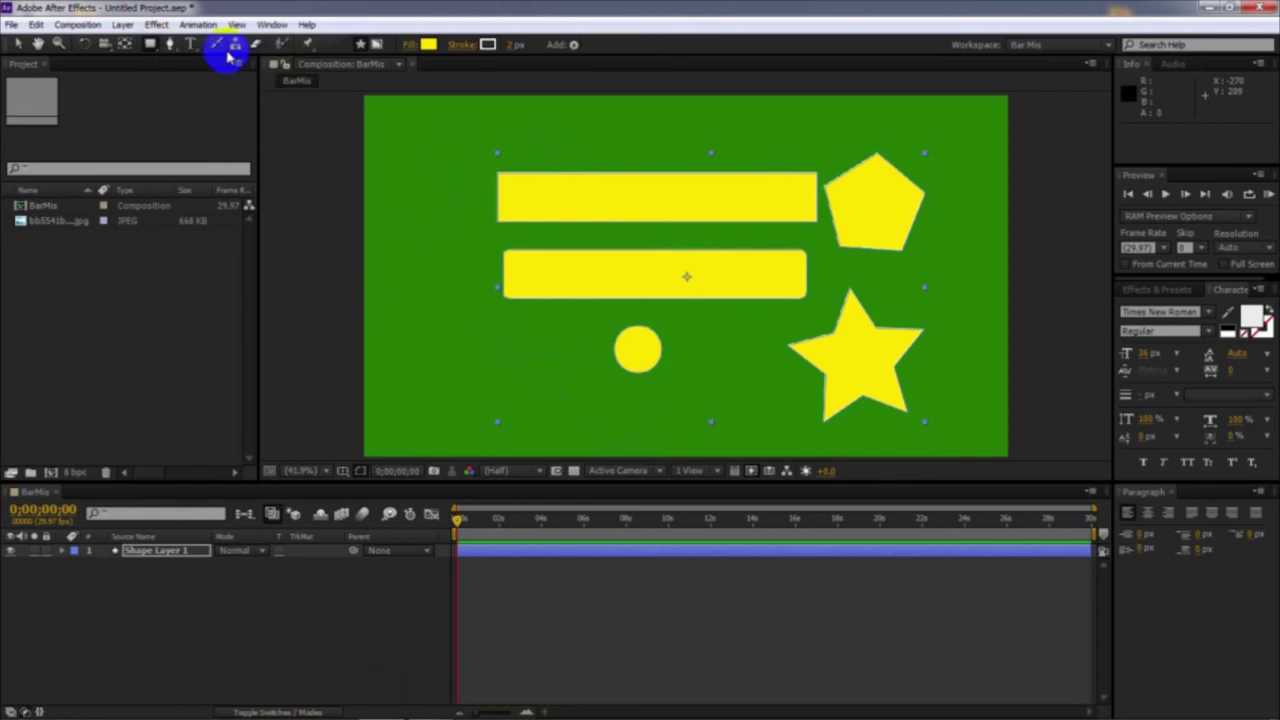
pyautogui.click(169, 46)
pyautogui.click(565, 119)
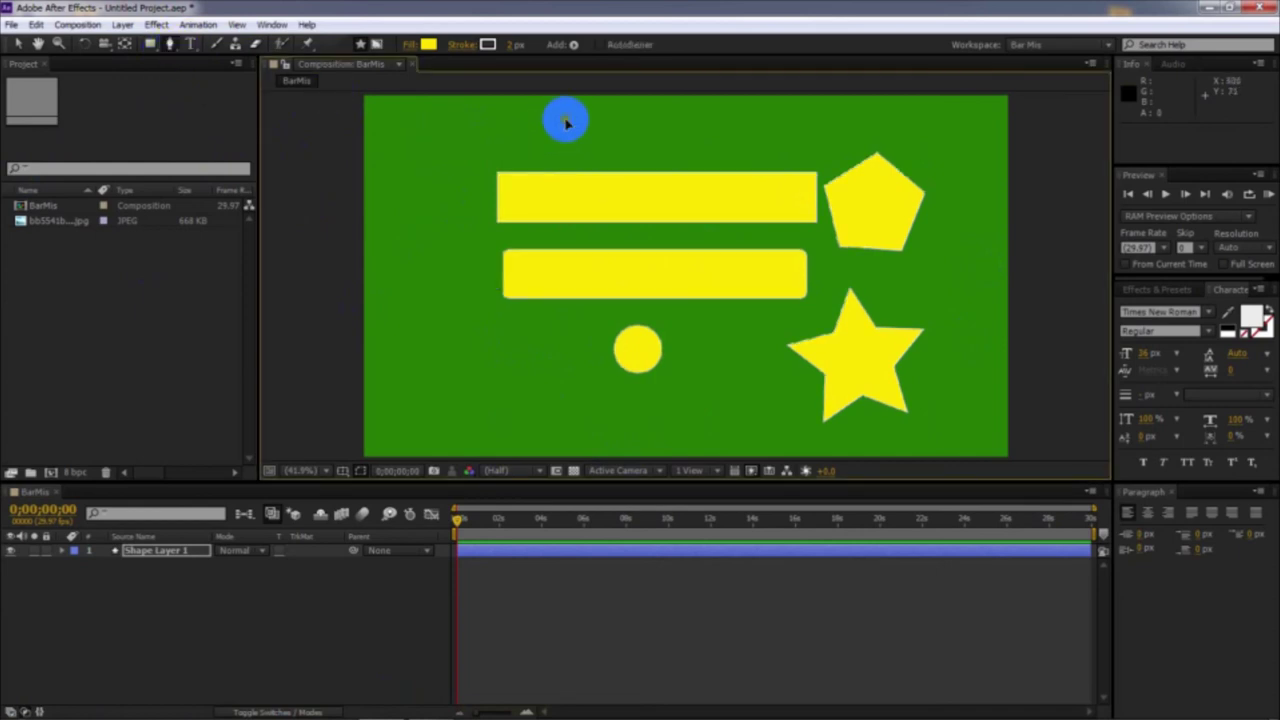
pyautogui.click(616, 131)
pyautogui.click(625, 151)
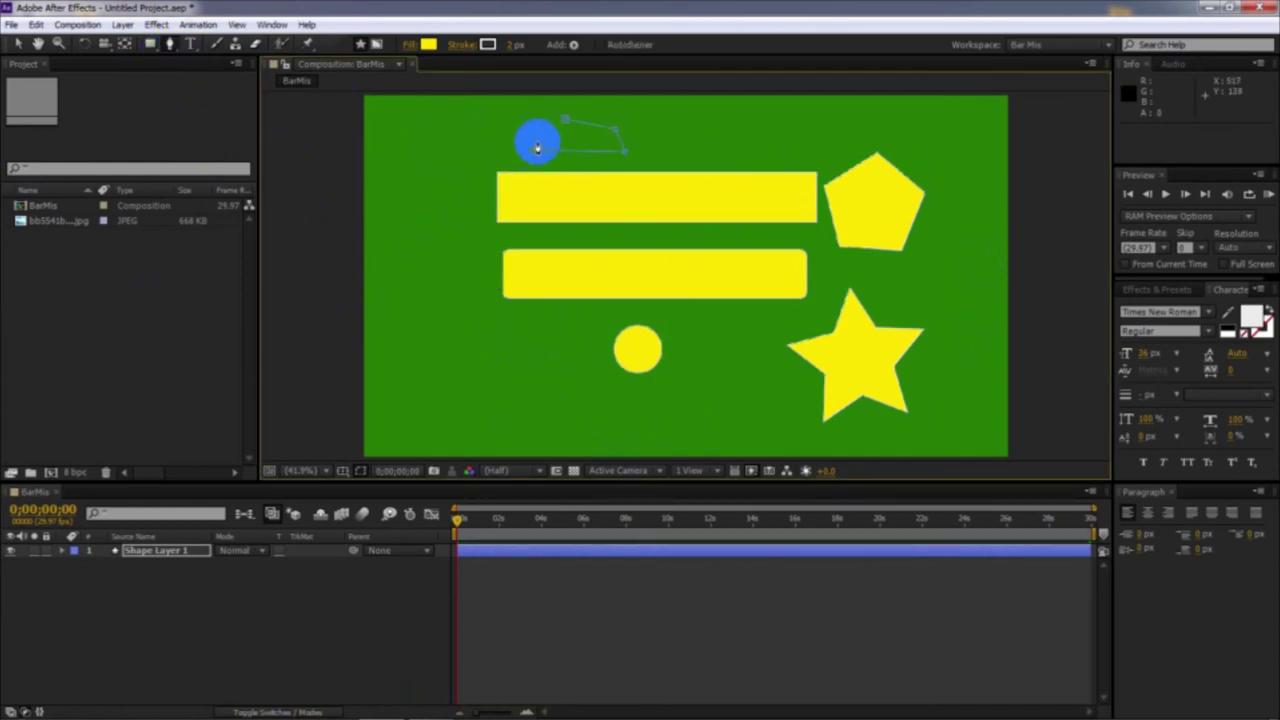
pyautogui.click(564, 121)
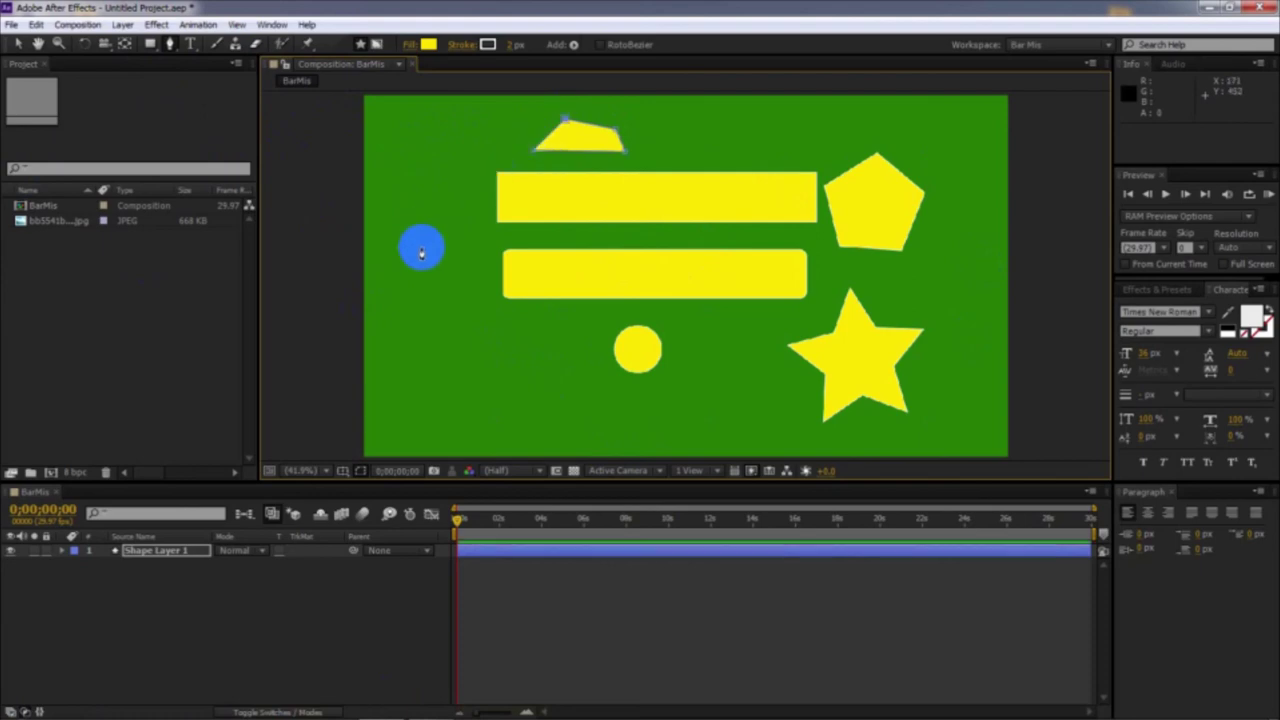
# - Draw a second closed four-point Pen shape in the lower-left area of the composition, beside the circle
pyautogui.click(410, 339)
pyautogui.click(514, 337)
pyautogui.click(528, 415)
pyautogui.click(426, 432)
pyautogui.click(410, 339)
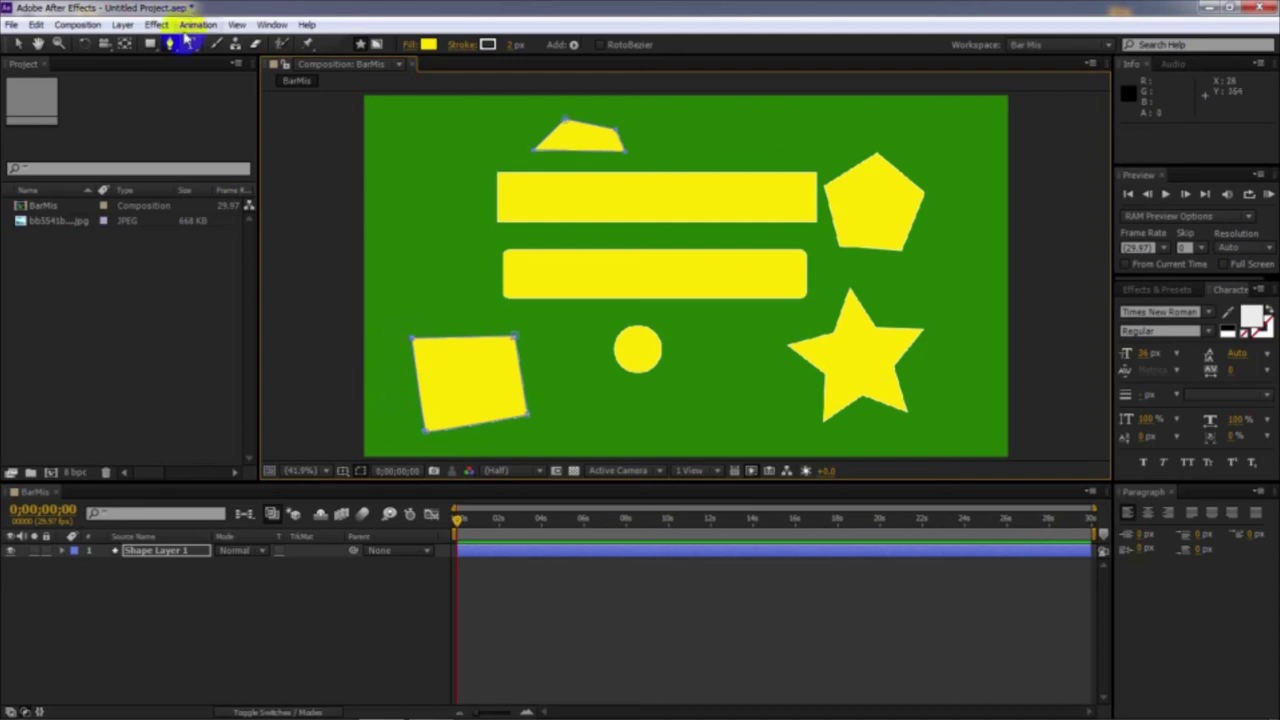
# - Move the upper-right vertex of the lower-left four-sided shape slightly inward with the Selection Tool
pyautogui.moveTo(175, 45); pyautogui.dragTo(223, 63)
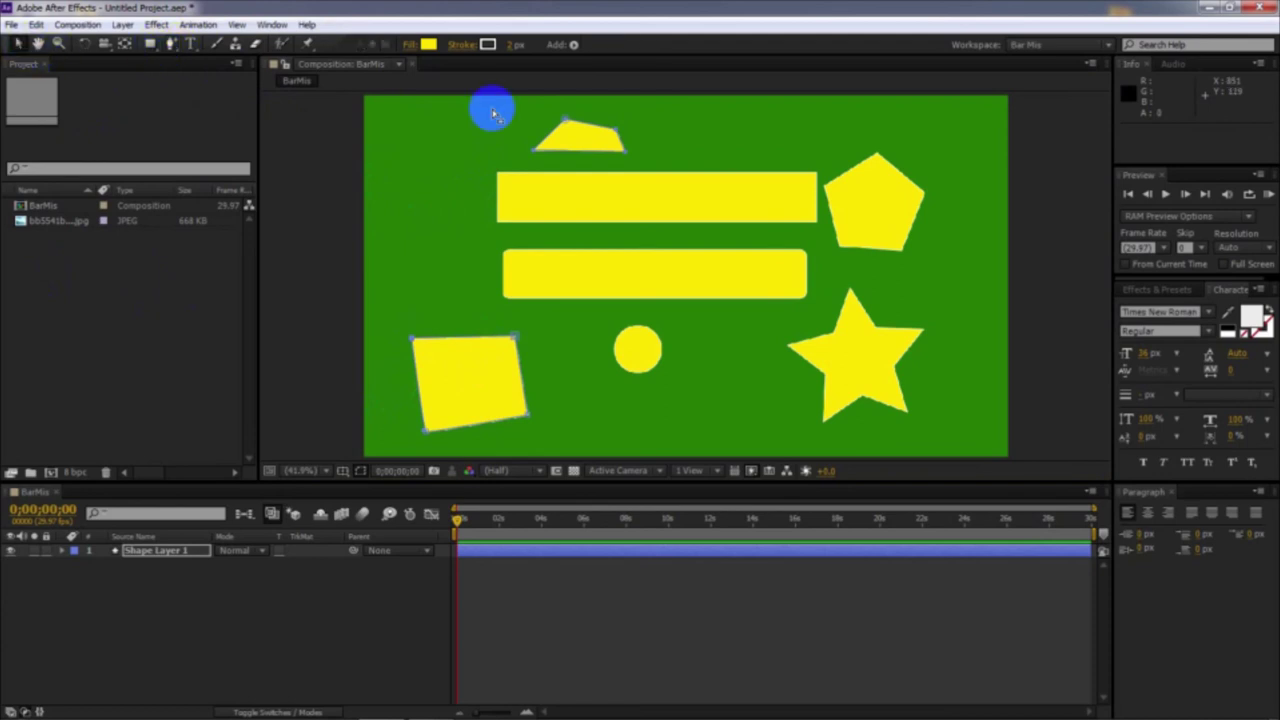
pyautogui.click(513, 342)
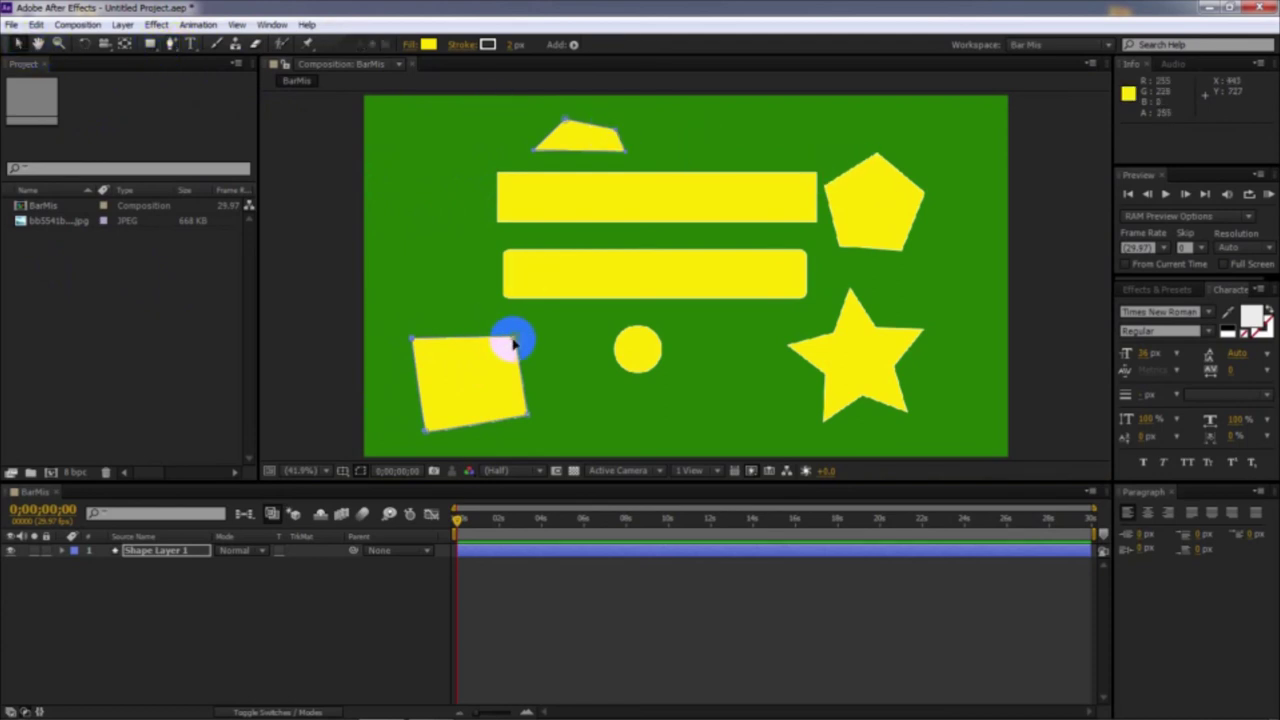
pyautogui.click(413, 347)
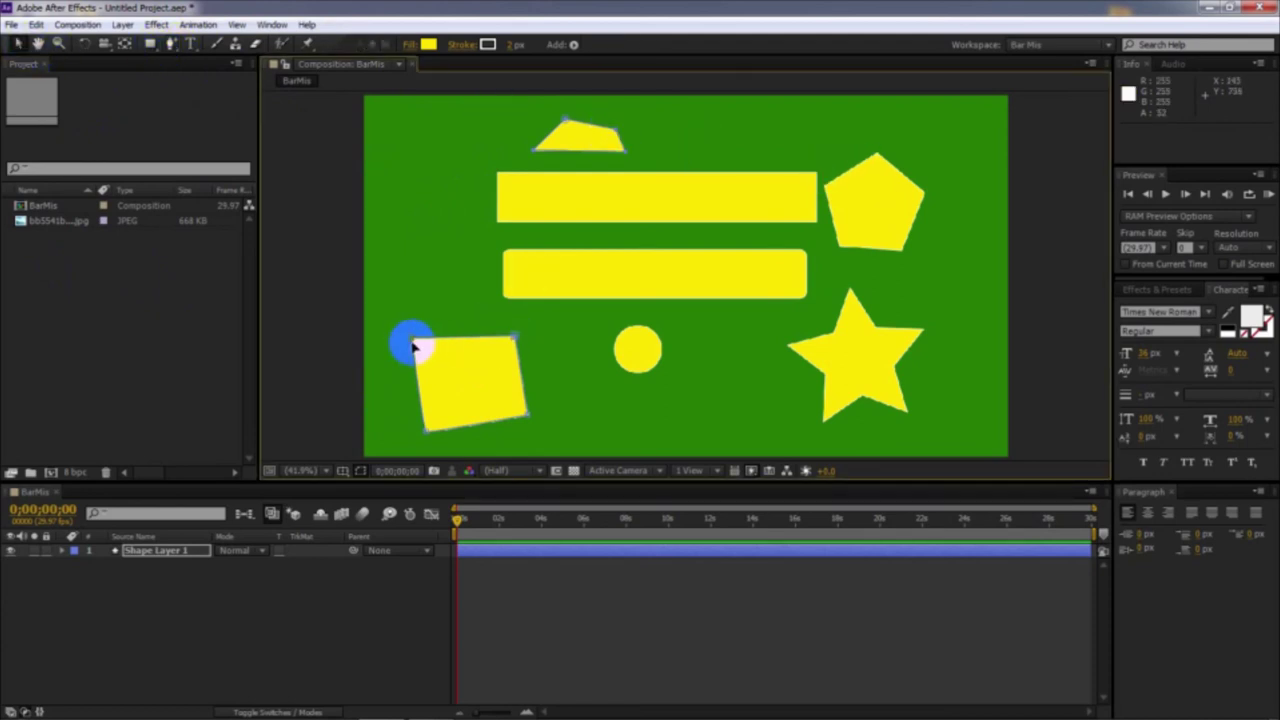
pyautogui.click(514, 417)
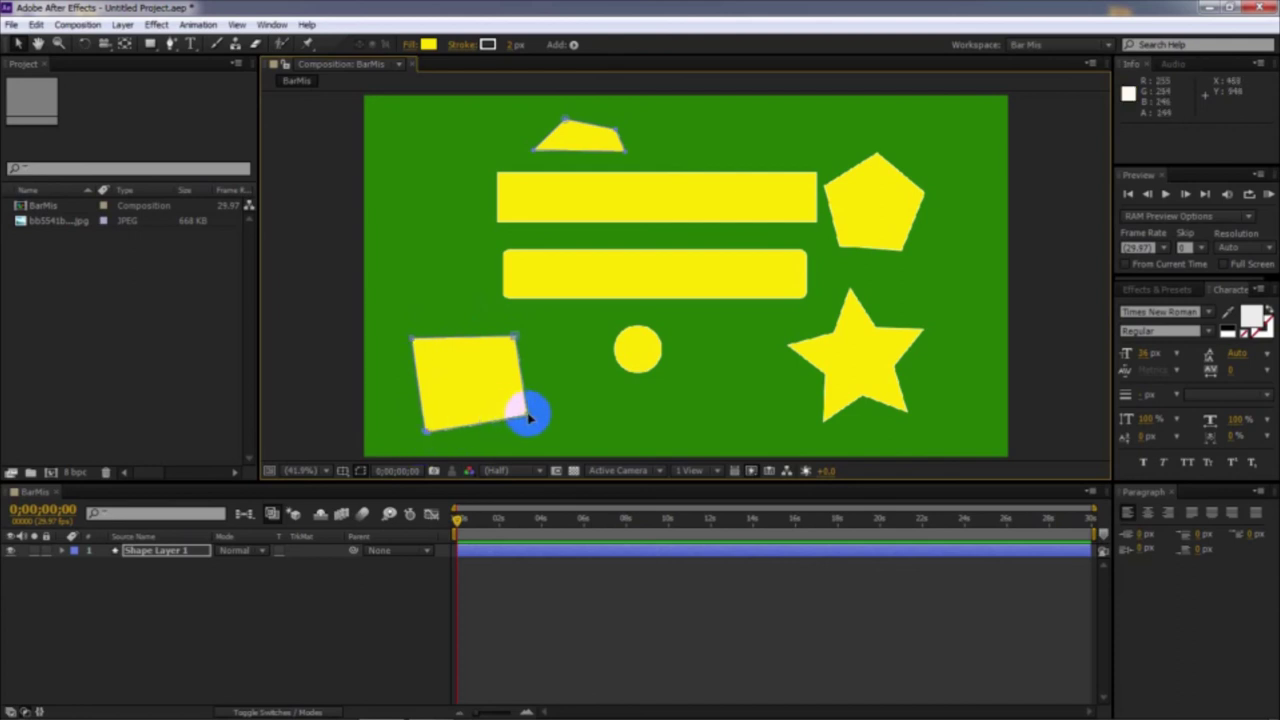
pyautogui.moveTo(514, 336)
pyautogui.mouseDown()
pyautogui.moveTo(441, 245)
pyautogui.moveTo(429, 200)
pyautogui.moveTo(503, 334)
pyautogui.mouseUp()
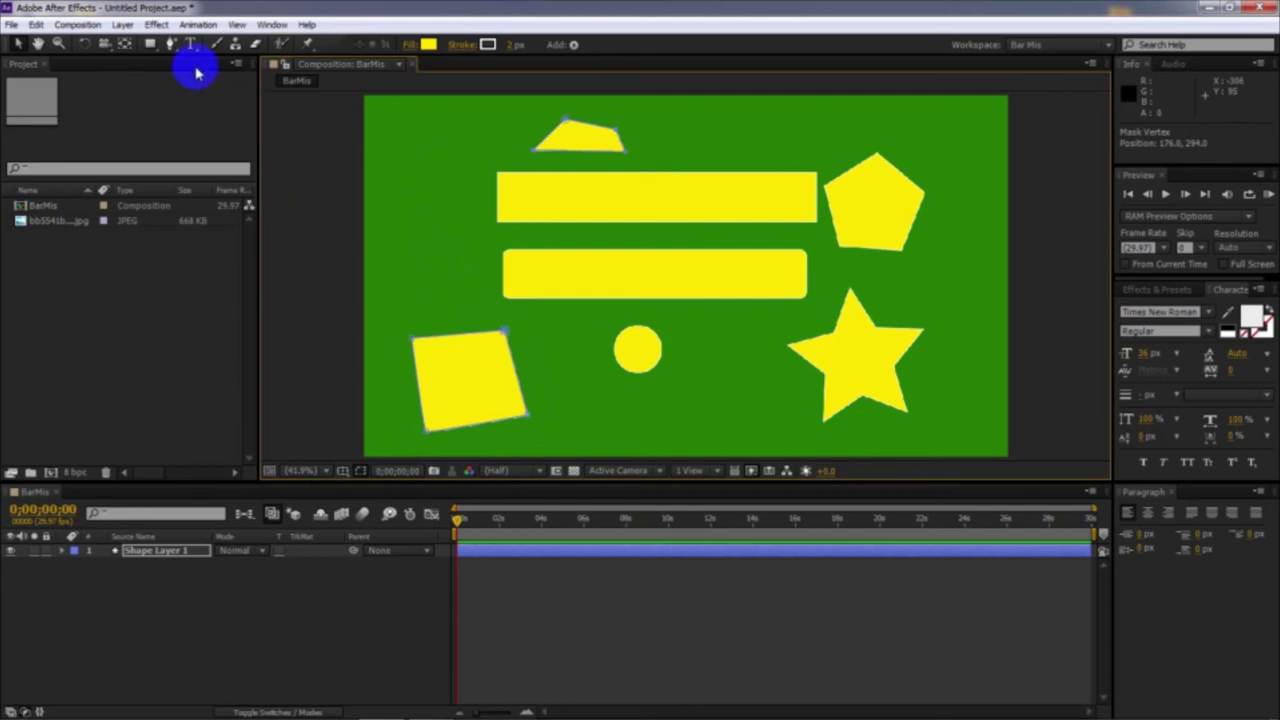
# - Add a vertex on the right edge of the lower-left four-sided shape with the Add Vertex Tool
pyautogui.moveTo(171, 44); pyautogui.dragTo(209, 56)
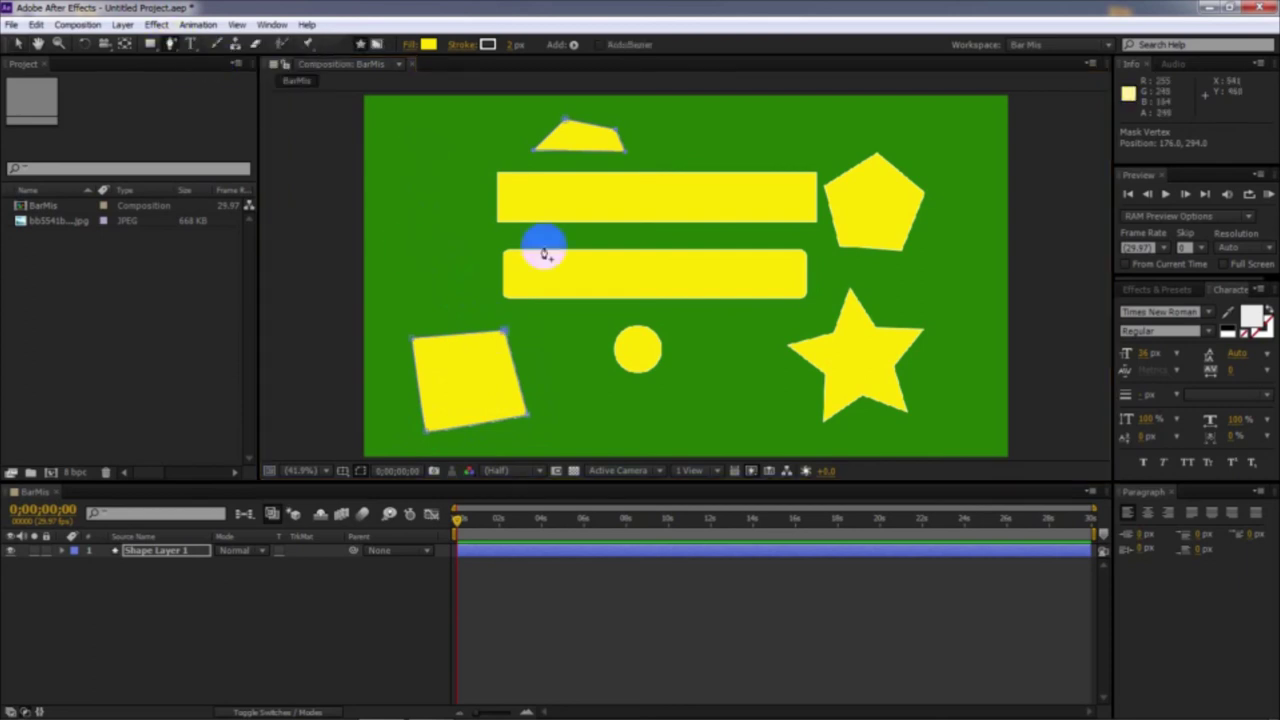
pyautogui.click(513, 363)
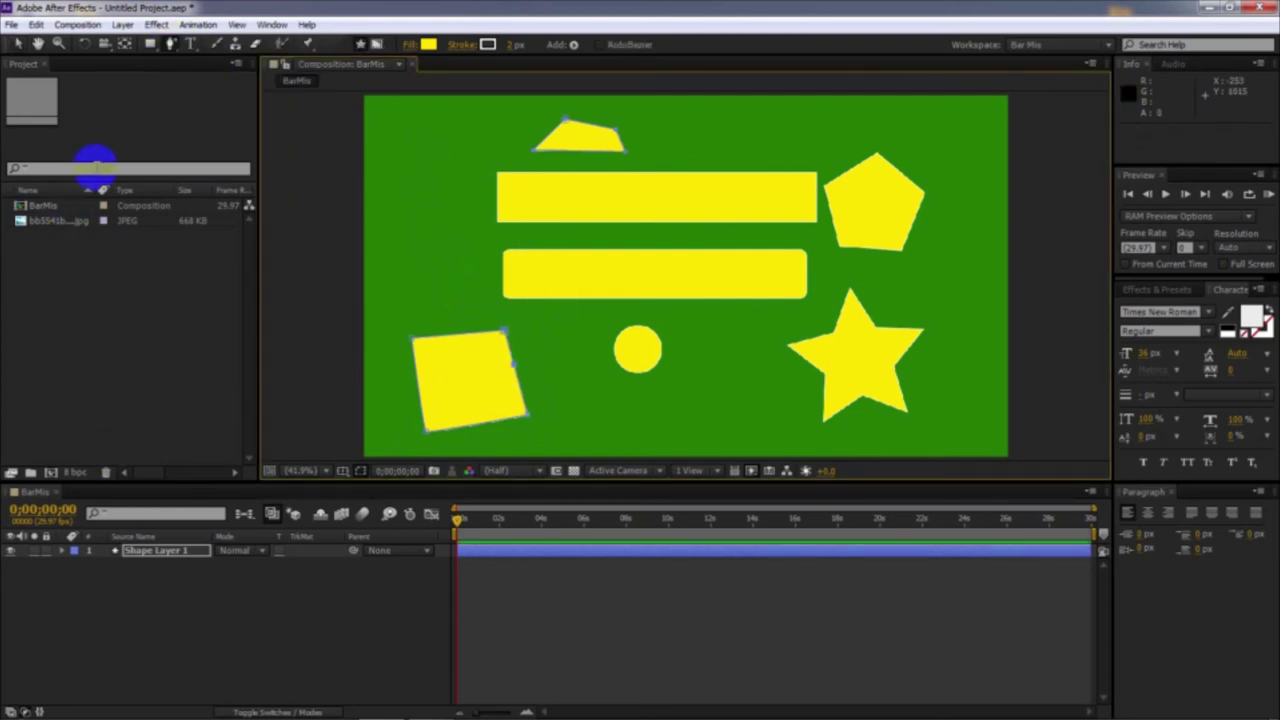
# - Delete the extra right-edge vertex and the upper-right corner vertex of the lower-left shape with the Delete Vertex Tool
pyautogui.moveTo(171, 44); pyautogui.dragTo(205, 85)
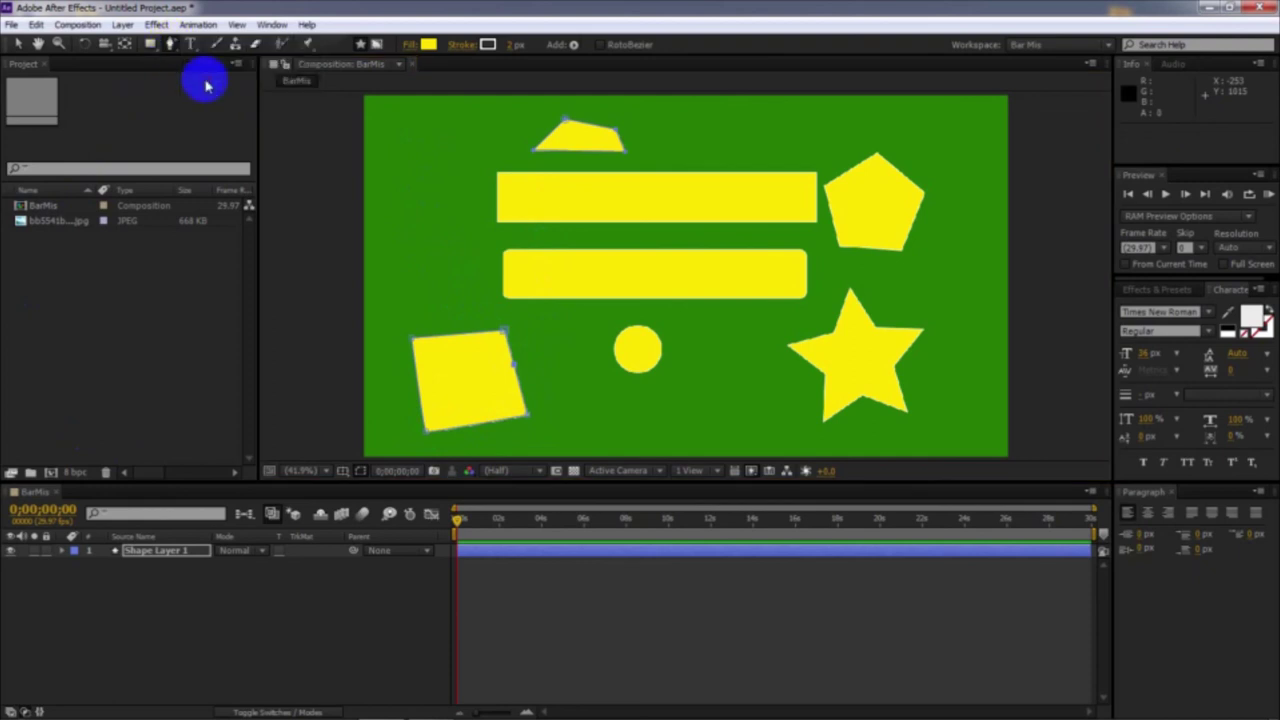
pyautogui.click(502, 370)
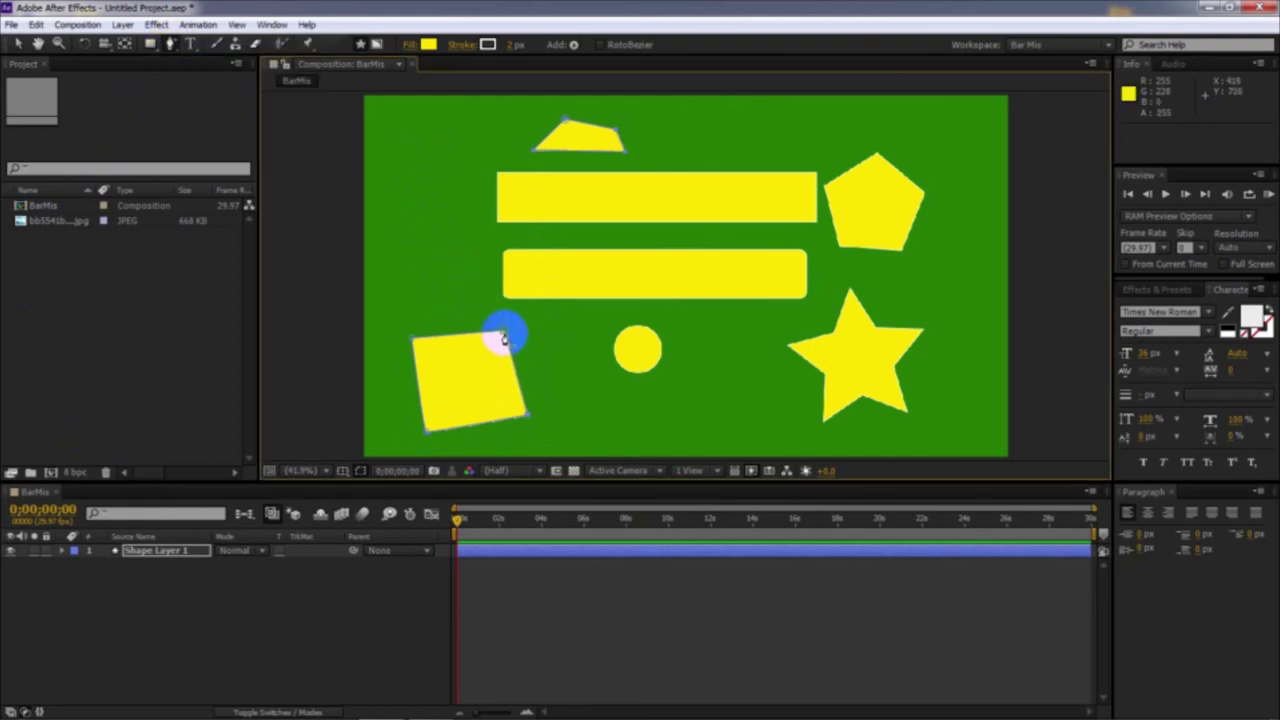
pyautogui.click(503, 334)
pyautogui.click(170, 45)
pyautogui.moveTo(175, 60); pyautogui.dragTo(234, 78)
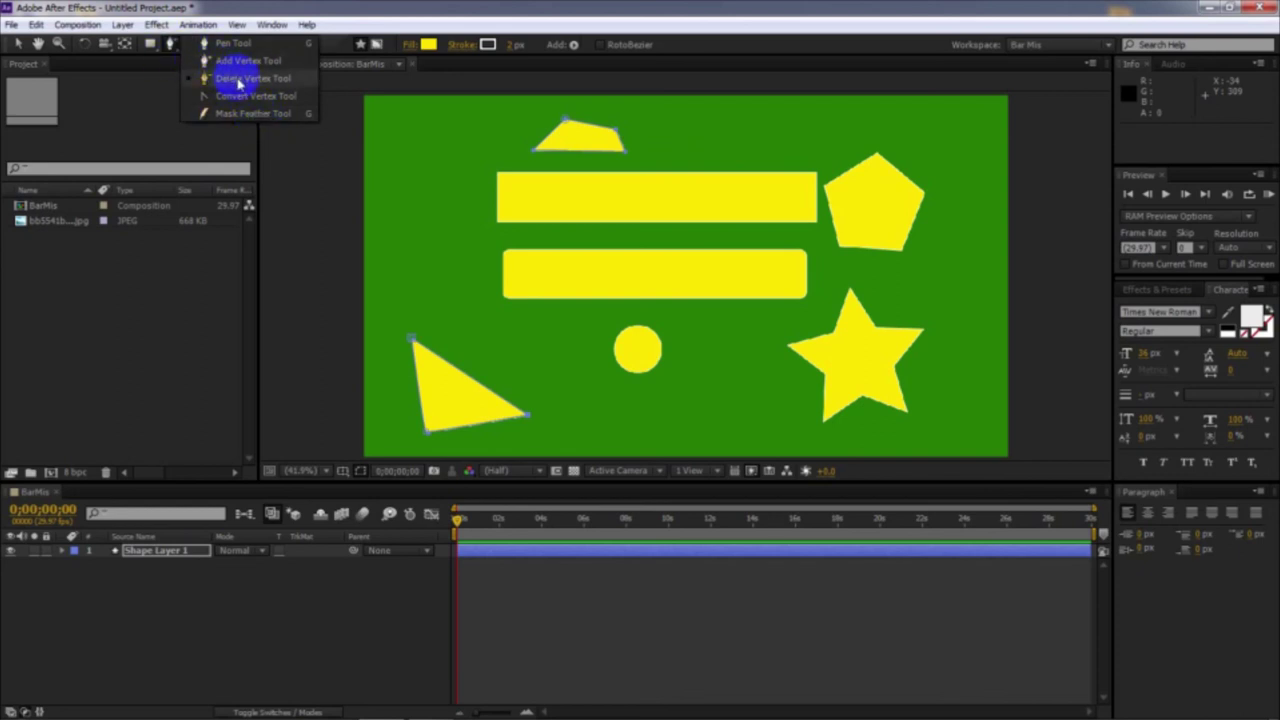
pyautogui.moveTo(238, 84); pyautogui.dragTo(170, 55)
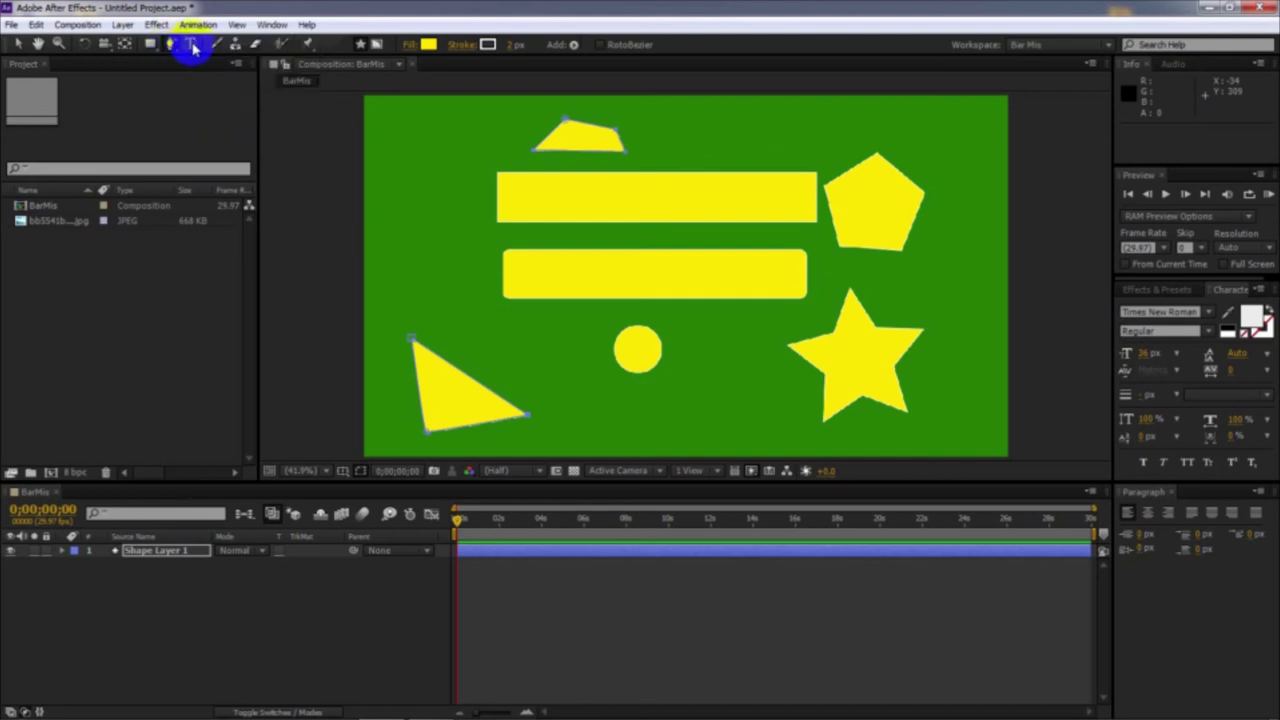
# - Switch to the Notepad notes and highlight the Horizontal Type Tool and Vertical Type Tool entries in turn
pyautogui.click(430, 704)
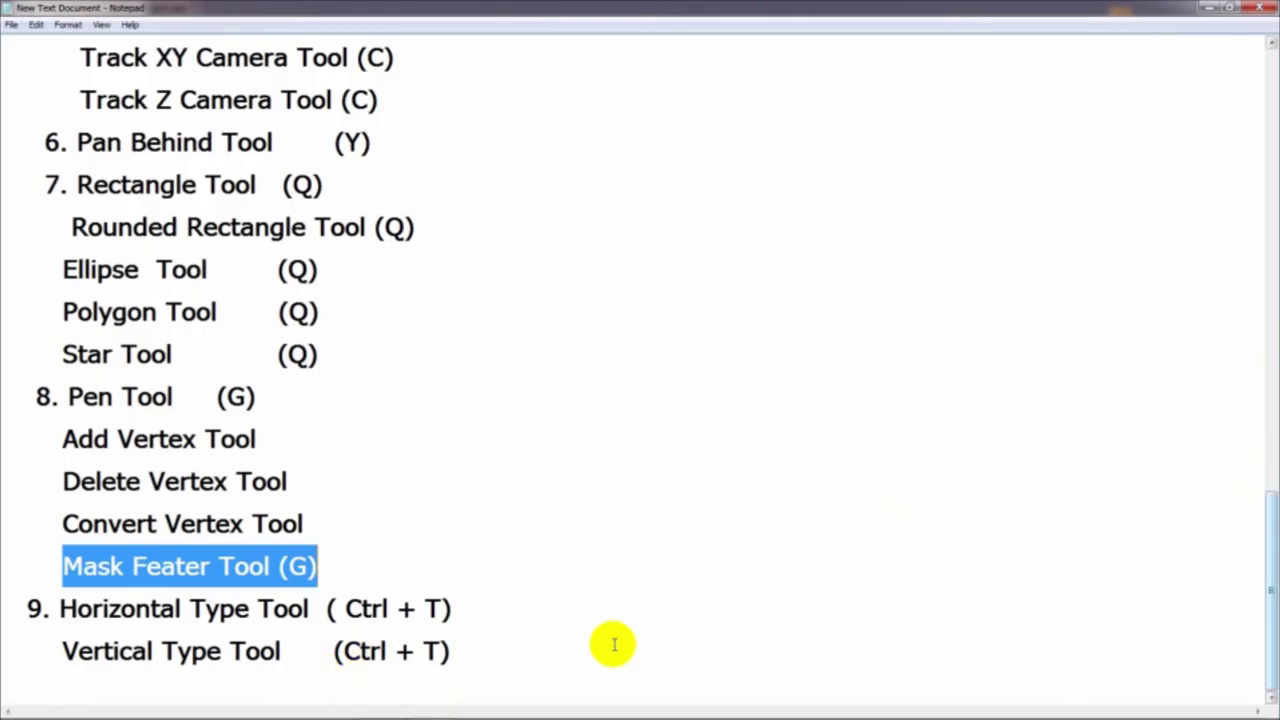
pyautogui.moveTo(60, 608); pyautogui.dragTo(316, 608)
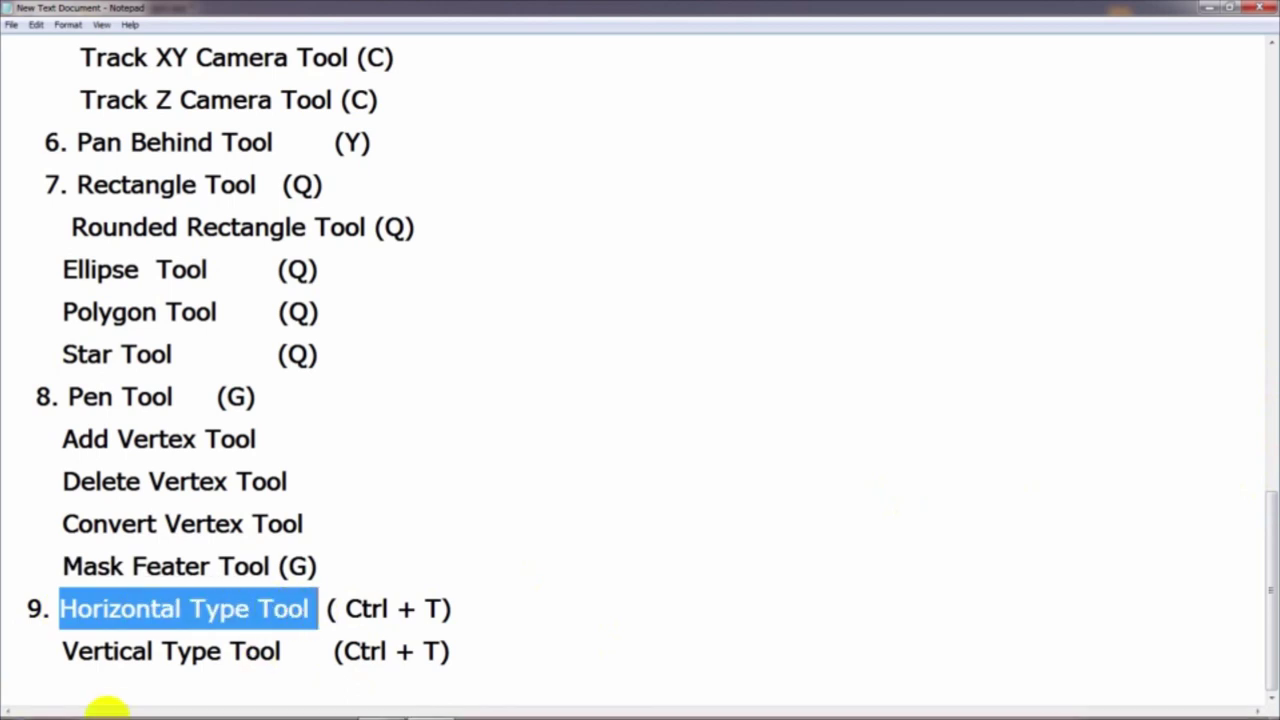
pyautogui.moveTo(54, 651); pyautogui.dragTo(283, 662)
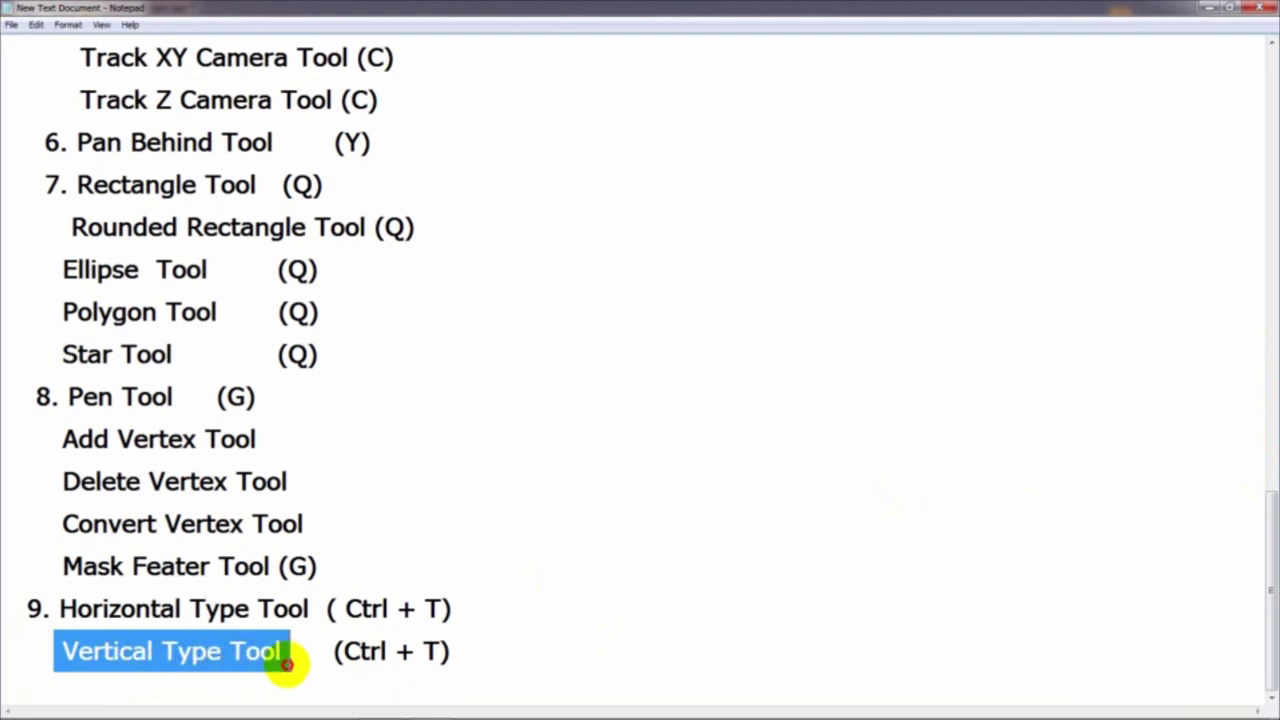
pyautogui.moveTo(323, 703)
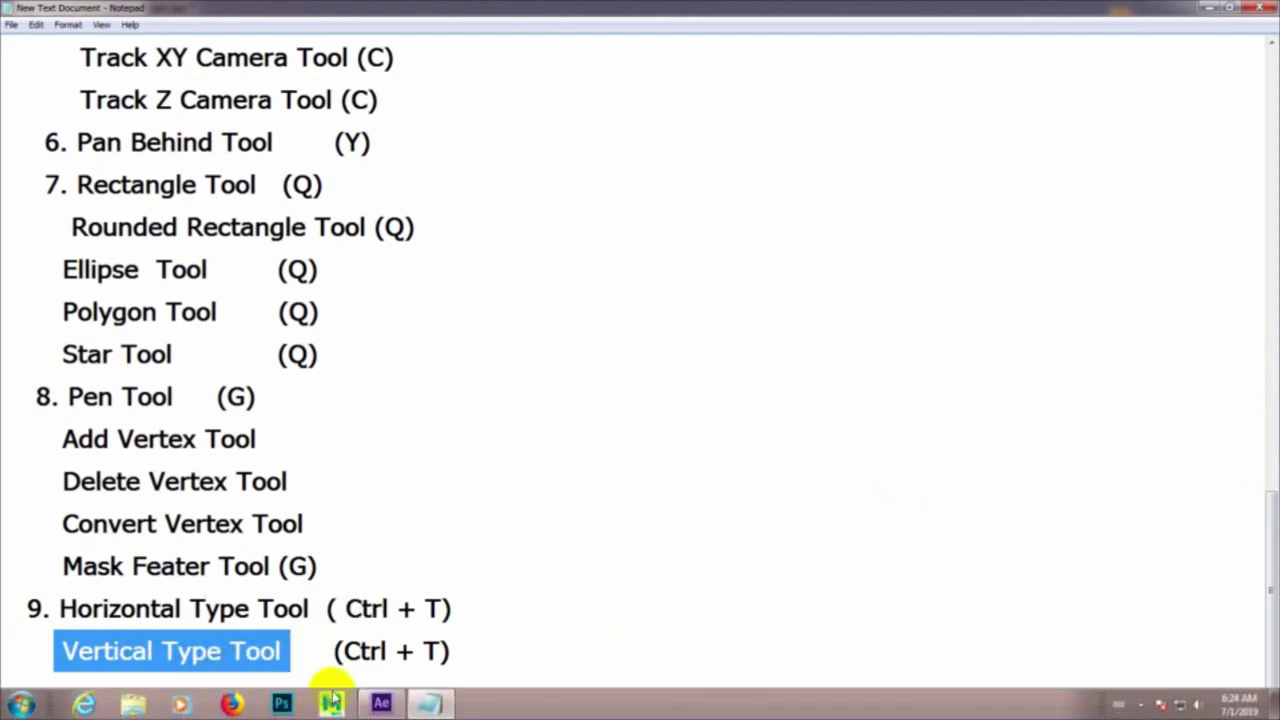
# - Switch back to After Effects and add a line of sample text near BarMis's upper-left corner with the Horizontal Type Tool
pyautogui.click(381, 704)
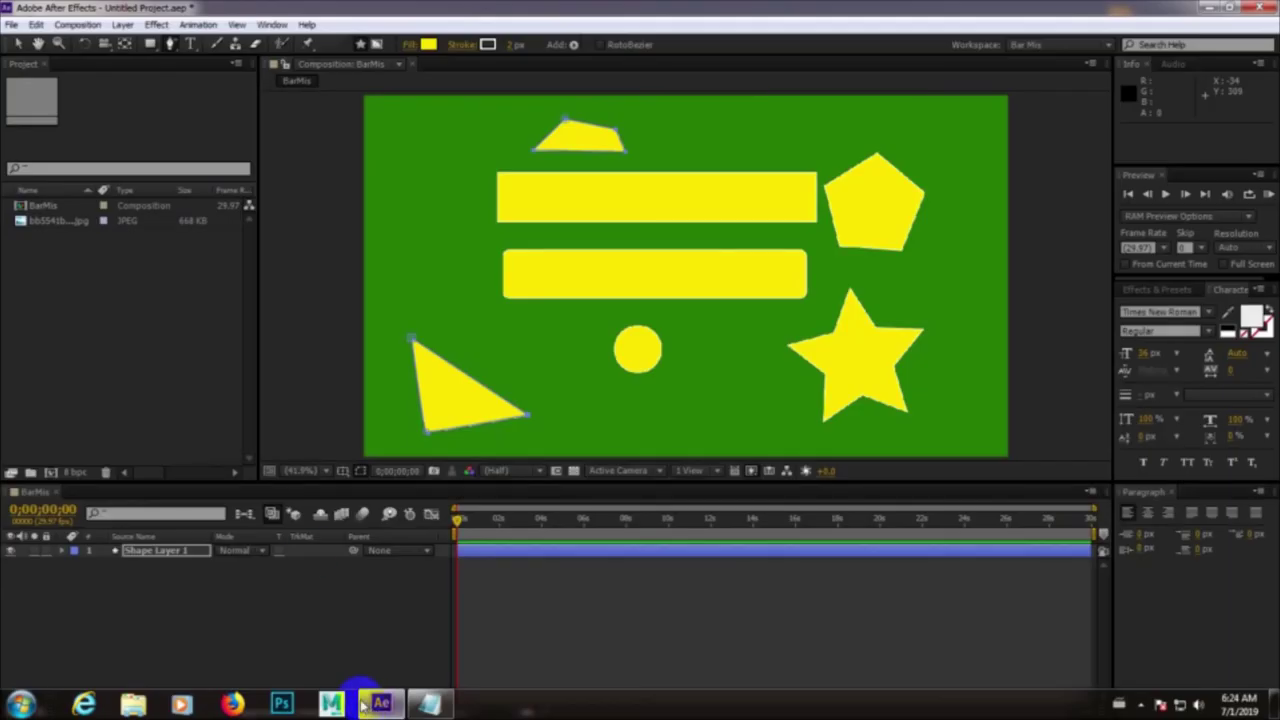
pyautogui.click(193, 45)
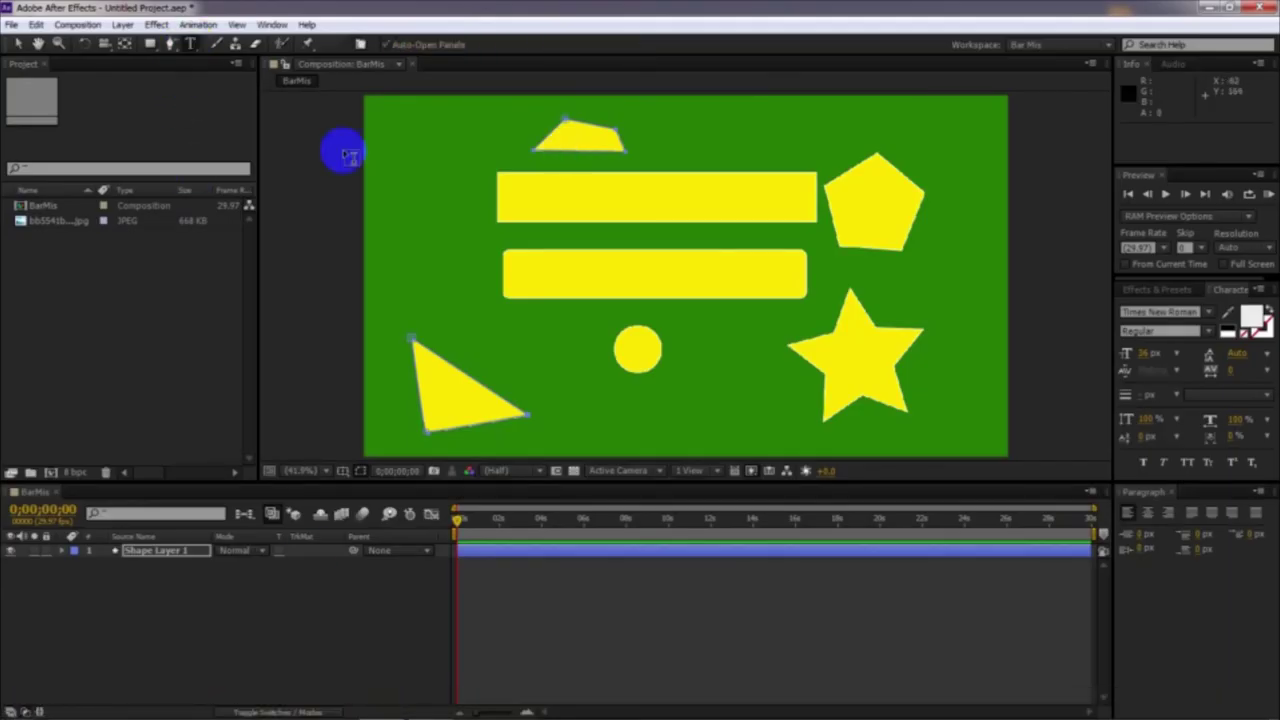
pyautogui.click(419, 137)
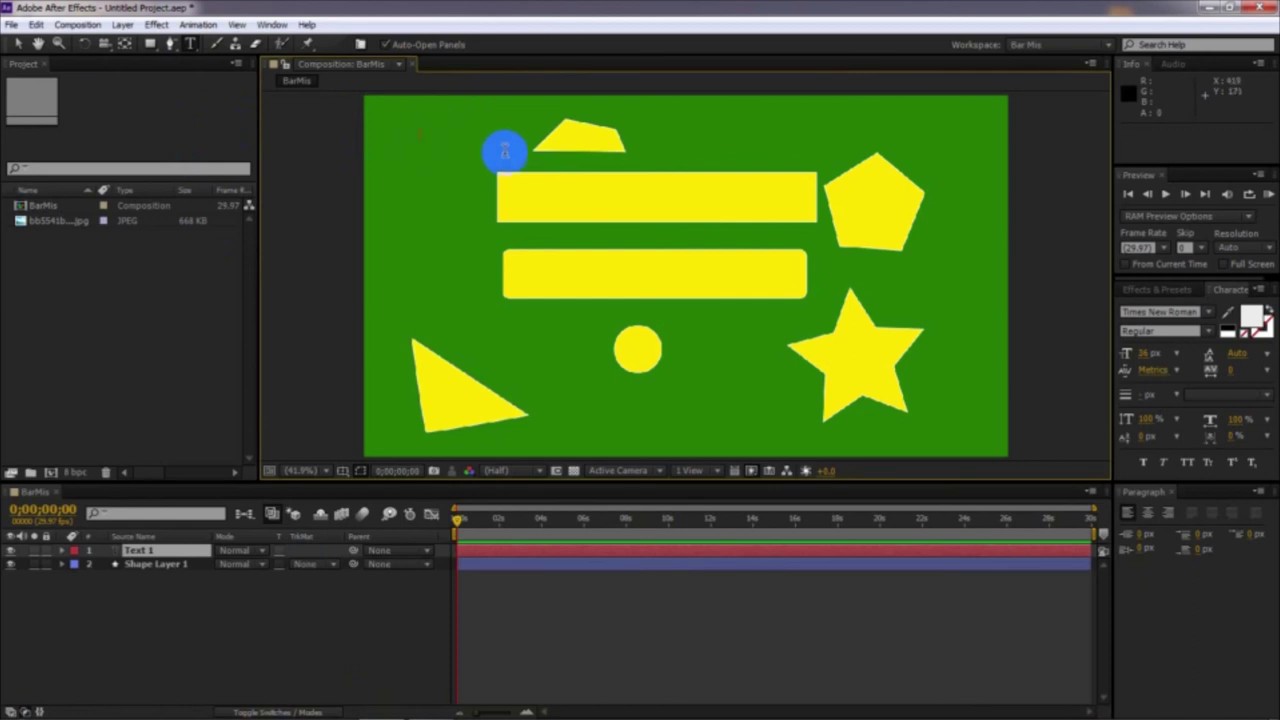
pyautogui.write('sdgfghsdfhdfbdj')
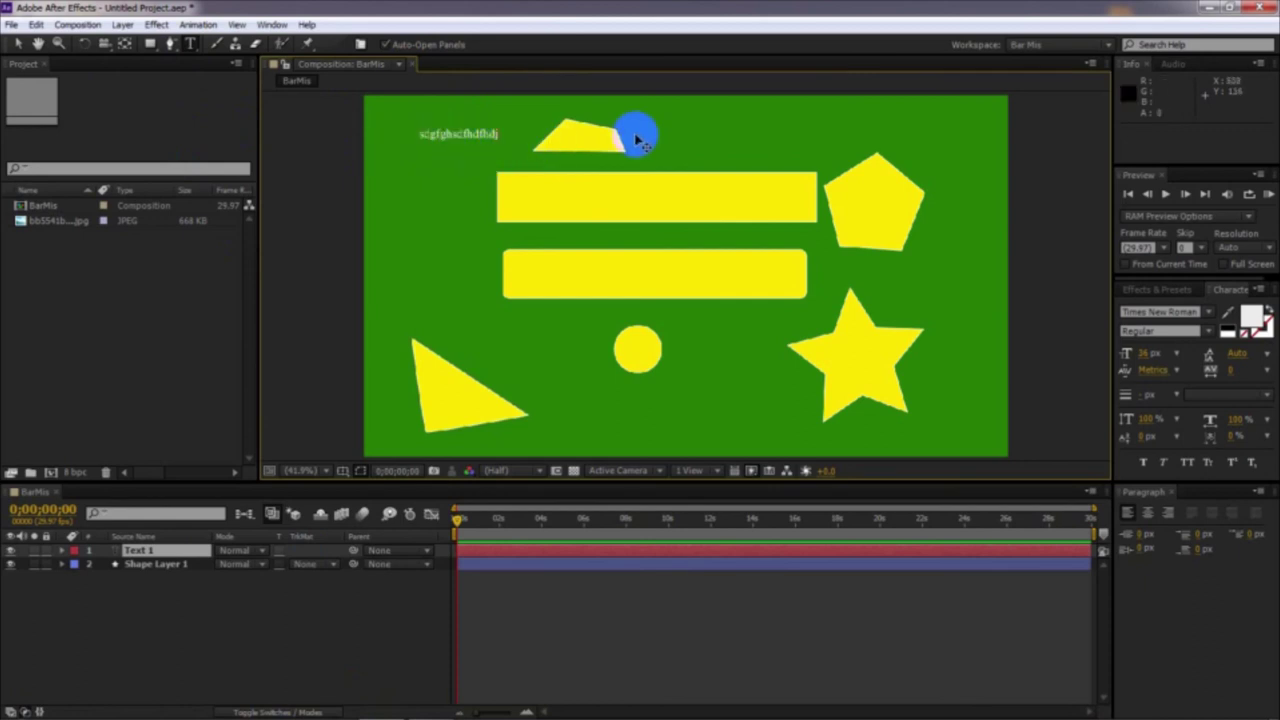
pyautogui.write('hnggdhhd')
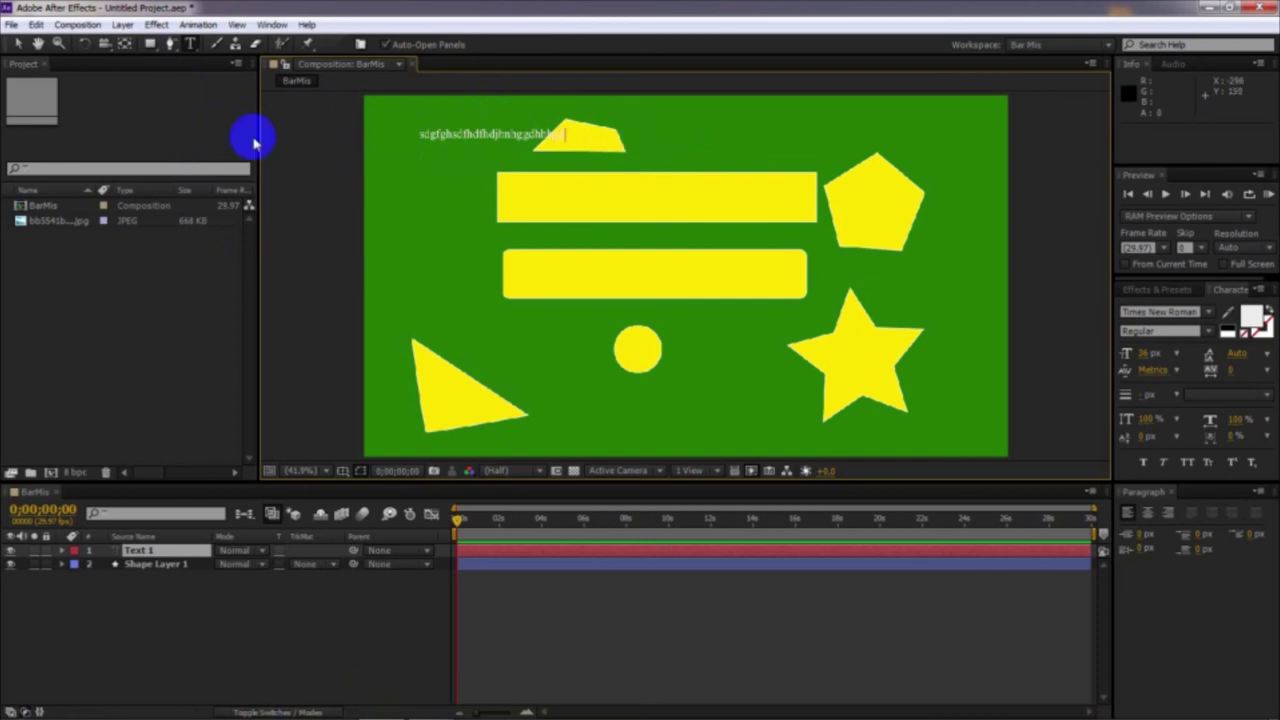
# - Add the vertical text "dfhdhsdhsdfh" beside the lower-left triangle with the Vertical Type Tool
pyautogui.moveTo(192, 43); pyautogui.dragTo(224, 64)
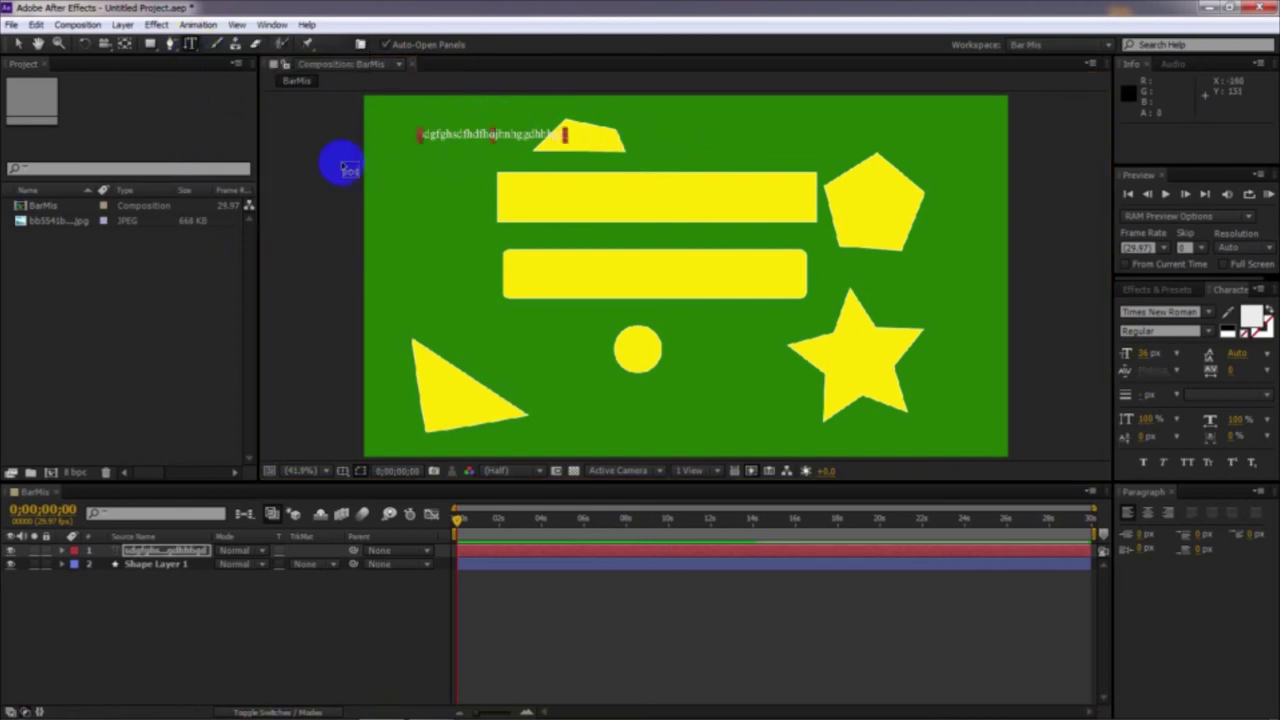
pyautogui.click(406, 280)
pyautogui.write('dfbdbsdbsdfb')
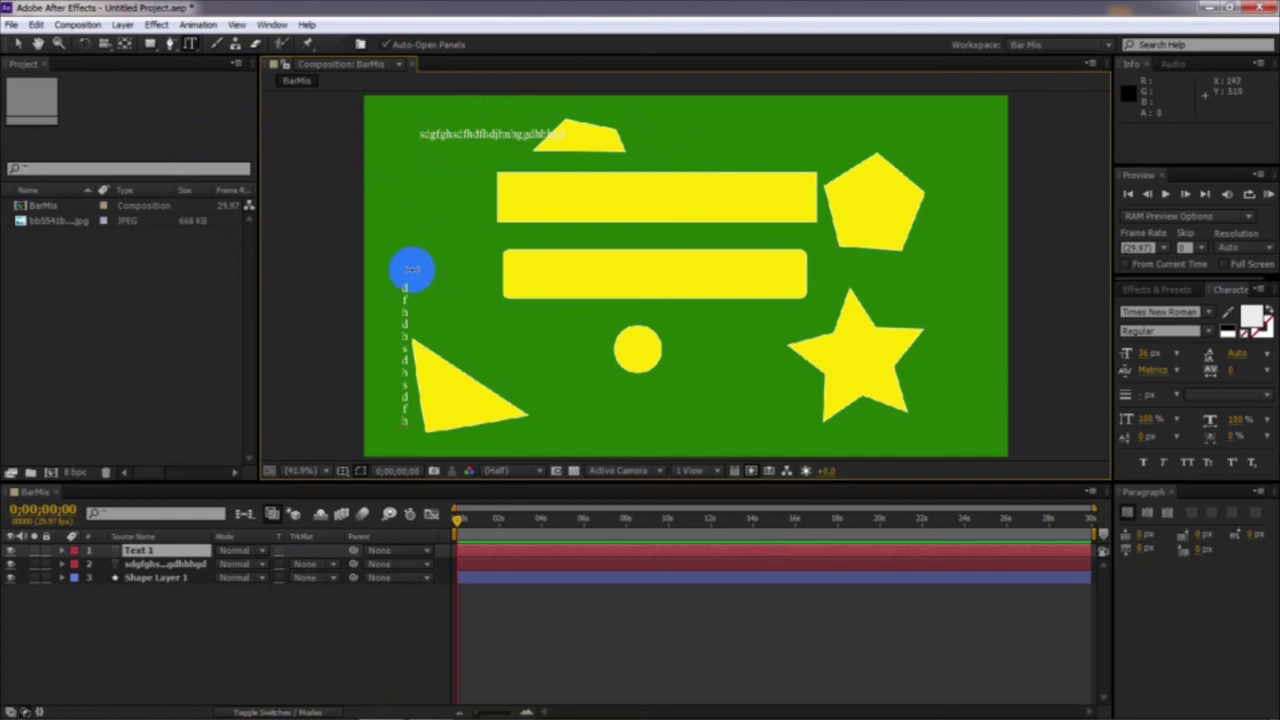
pyautogui.press('KP_Enter')
# - Select the vertical text layer and enlarge it with the Selection Tool to about 194% of its height
pyautogui.click(133, 565)
pyautogui.click(158, 548)
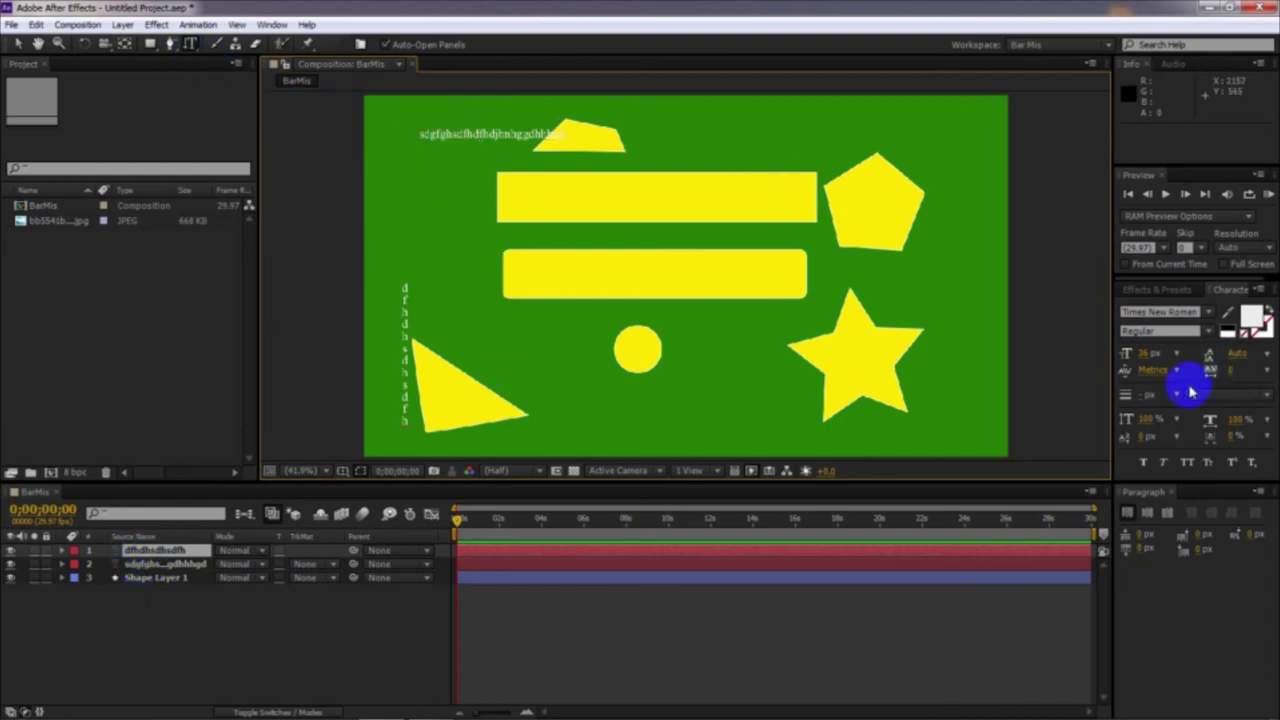
pyautogui.click(997, 551)
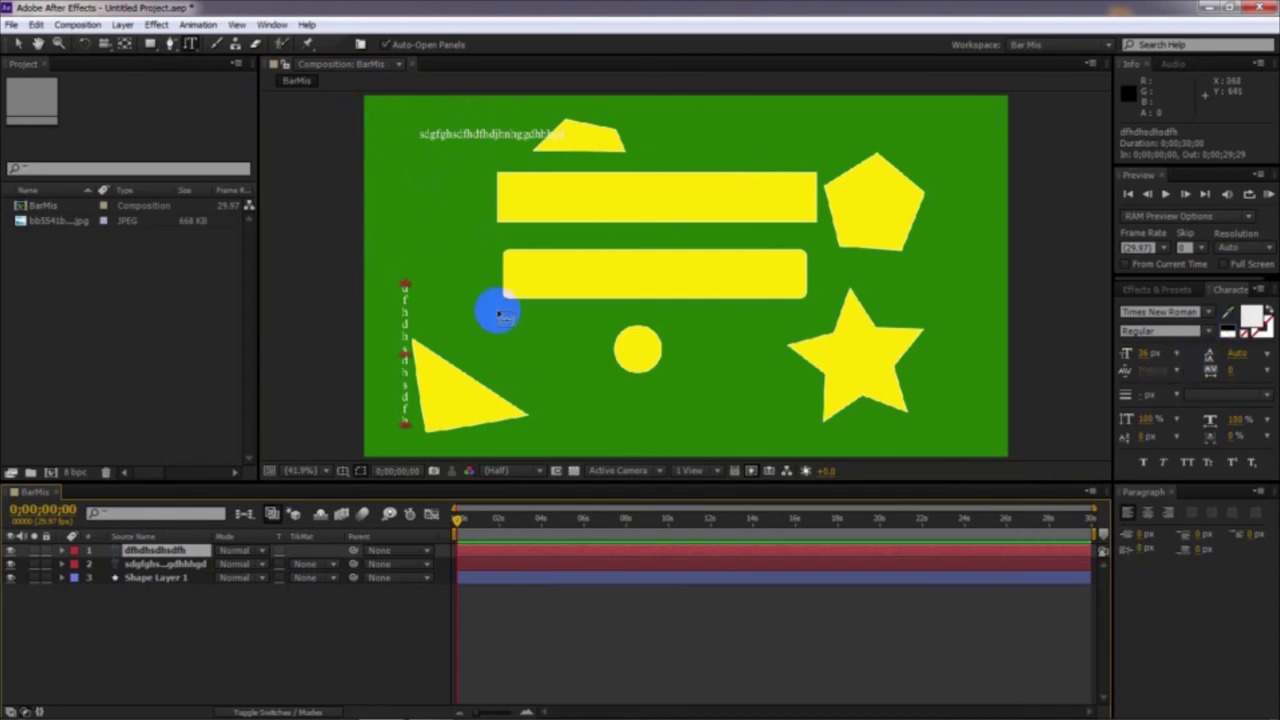
pyautogui.click(16, 44)
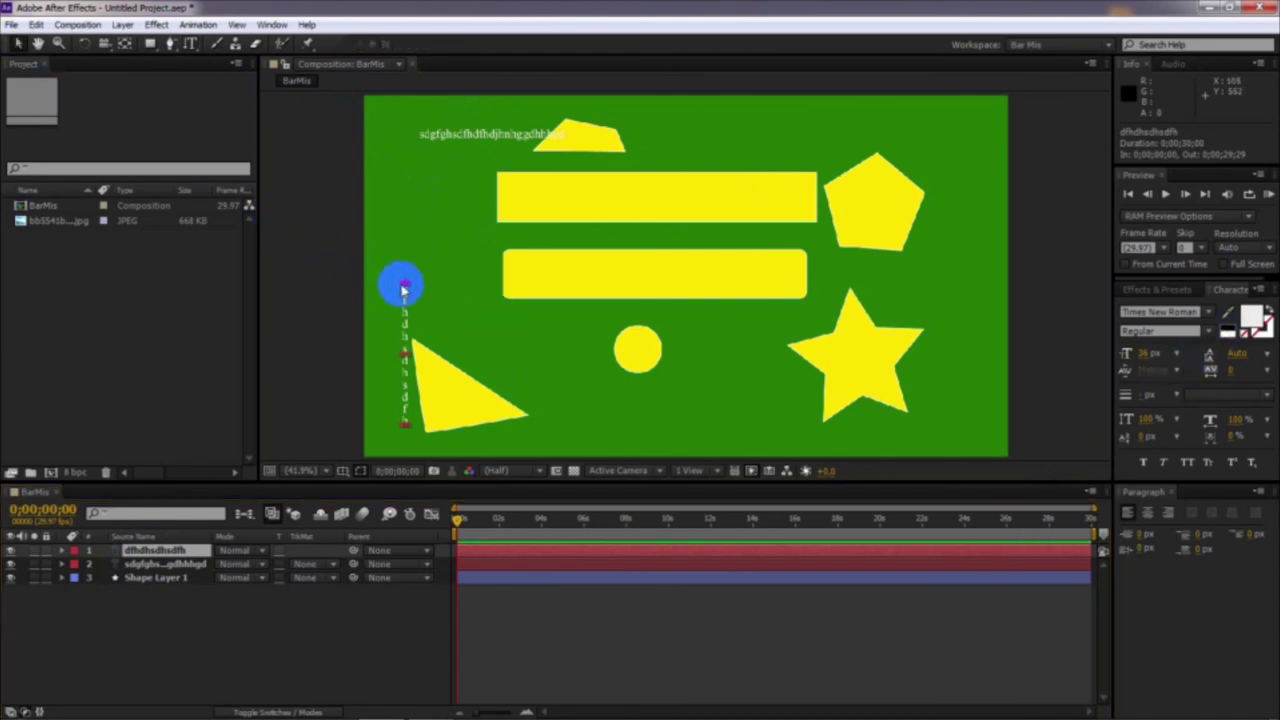
pyautogui.moveTo(406, 288); pyautogui.dragTo(418, 428)
# - Set the vertical text's fill color to purple 8A00FF
pyautogui.click(1250, 318)
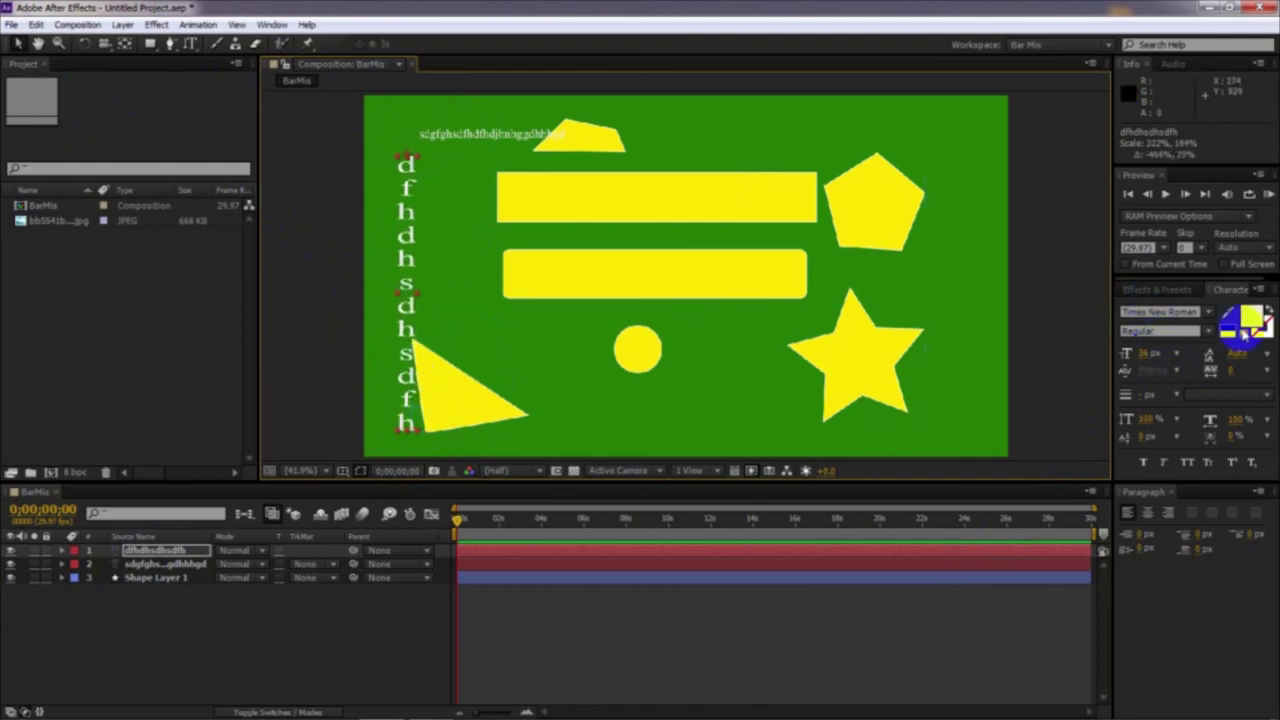
pyautogui.moveTo(657, 293); pyautogui.dragTo(670, 308)
pyautogui.click(797, 270)
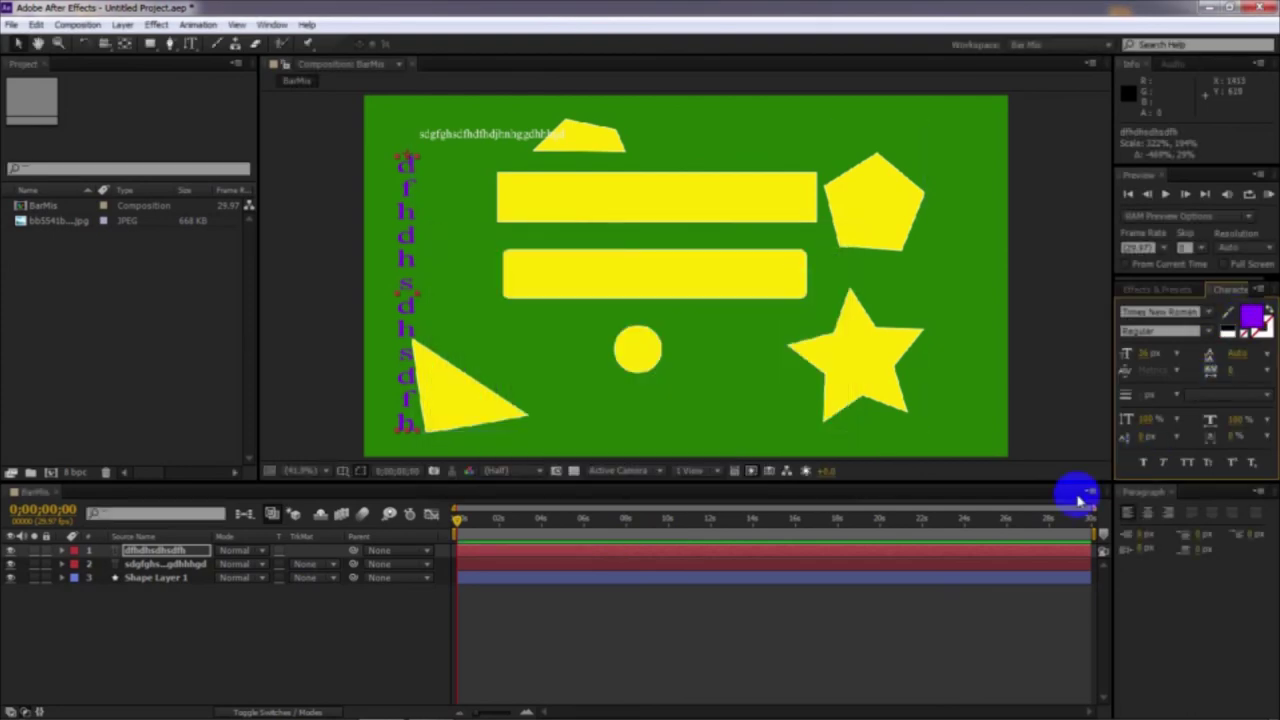
# - Try yellow and turquoise as the vertical text's fill color, and settle on dark red
pyautogui.click(1252, 320)
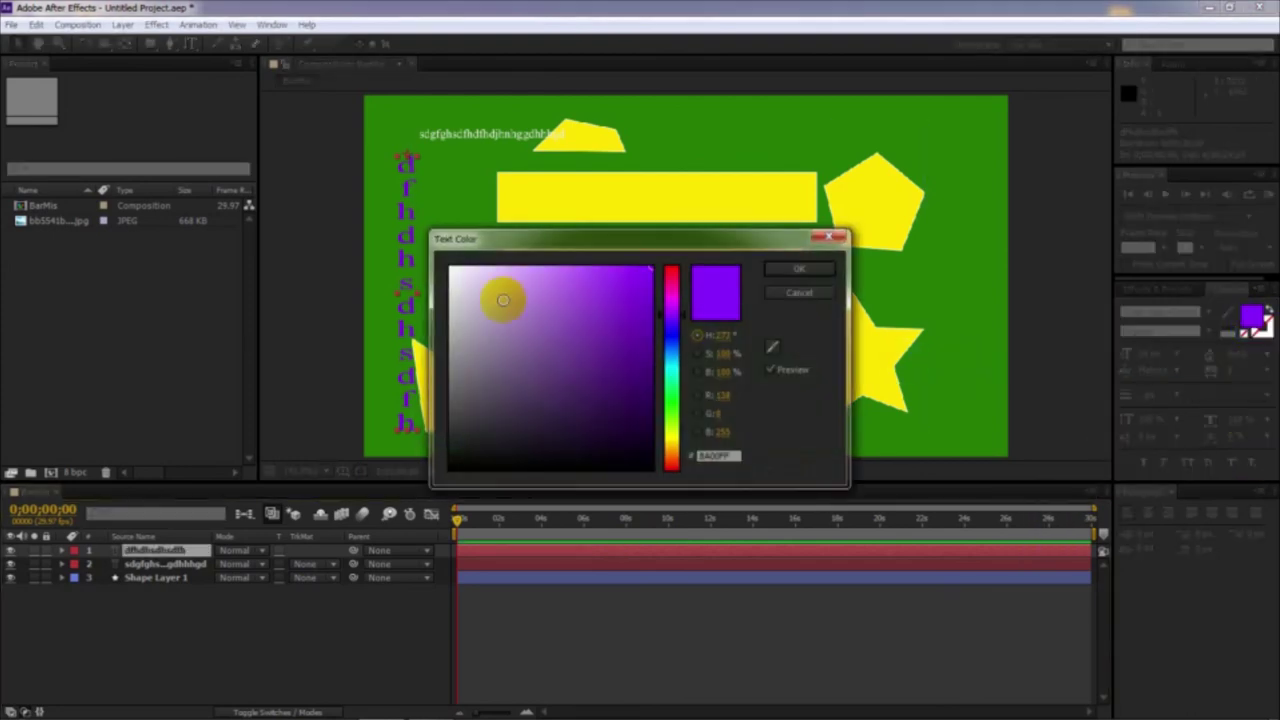
pyautogui.moveTo(503, 297); pyautogui.dragTo(386, 189)
pyautogui.moveTo(659, 350)
pyautogui.mouseDown()
pyautogui.moveTo(675, 460)
pyautogui.moveTo(677, 437)
pyautogui.mouseUp()
pyautogui.click(640, 286)
pyautogui.click(645, 343)
pyautogui.moveTo(645, 343); pyautogui.dragTo(663, 249)
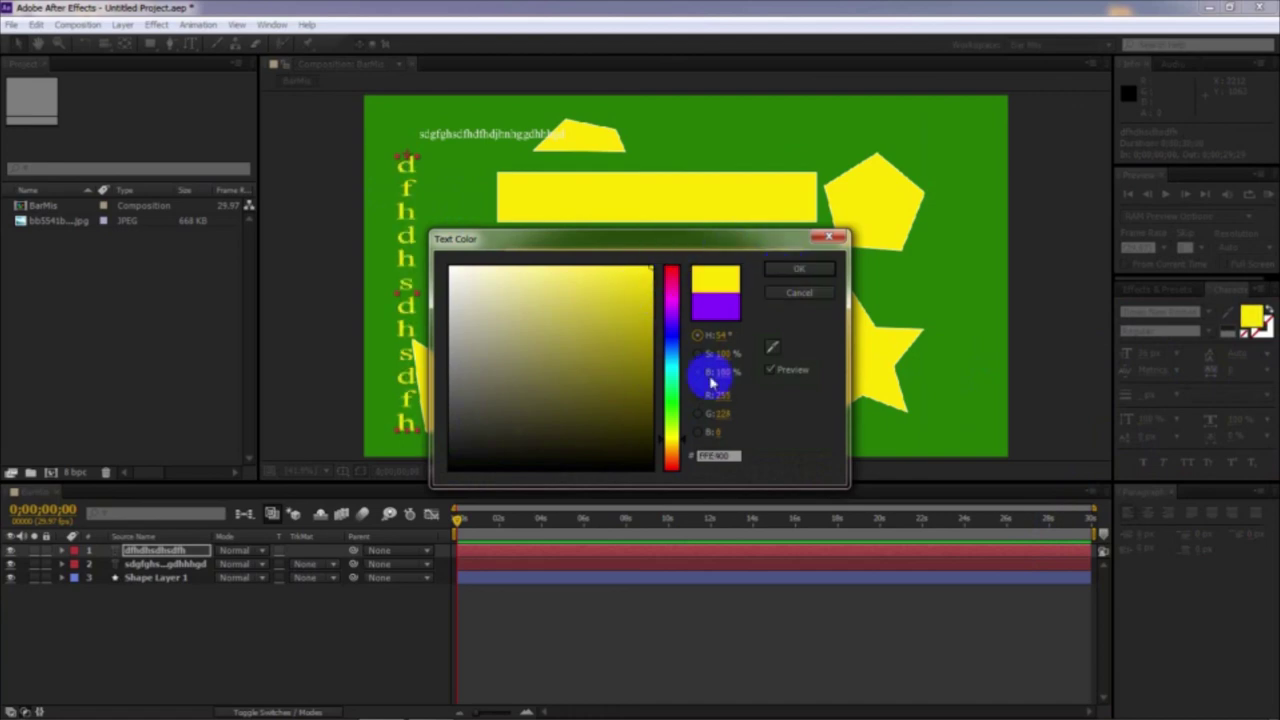
pyautogui.moveTo(674, 356); pyautogui.dragTo(674, 378)
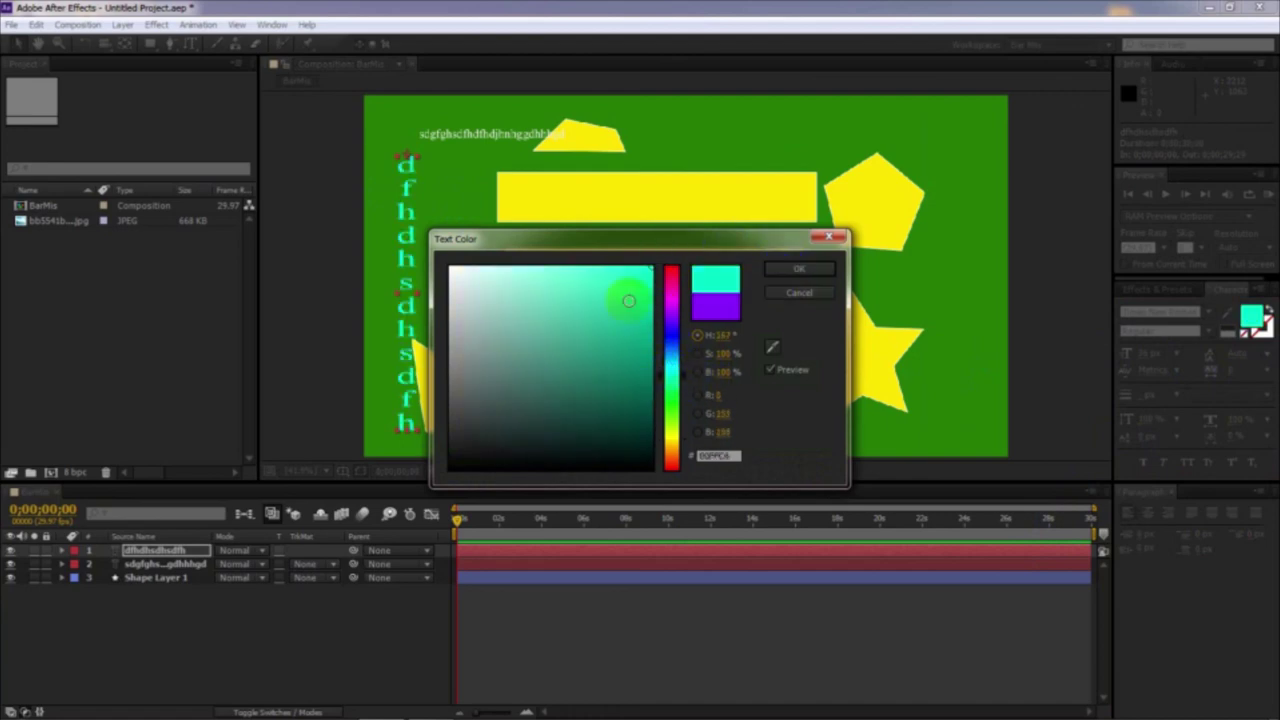
pyautogui.moveTo(676, 290)
pyautogui.mouseDown()
pyautogui.moveTo(669, 257)
pyautogui.moveTo(621, 368)
pyautogui.moveTo(645, 346)
pyautogui.mouseUp()
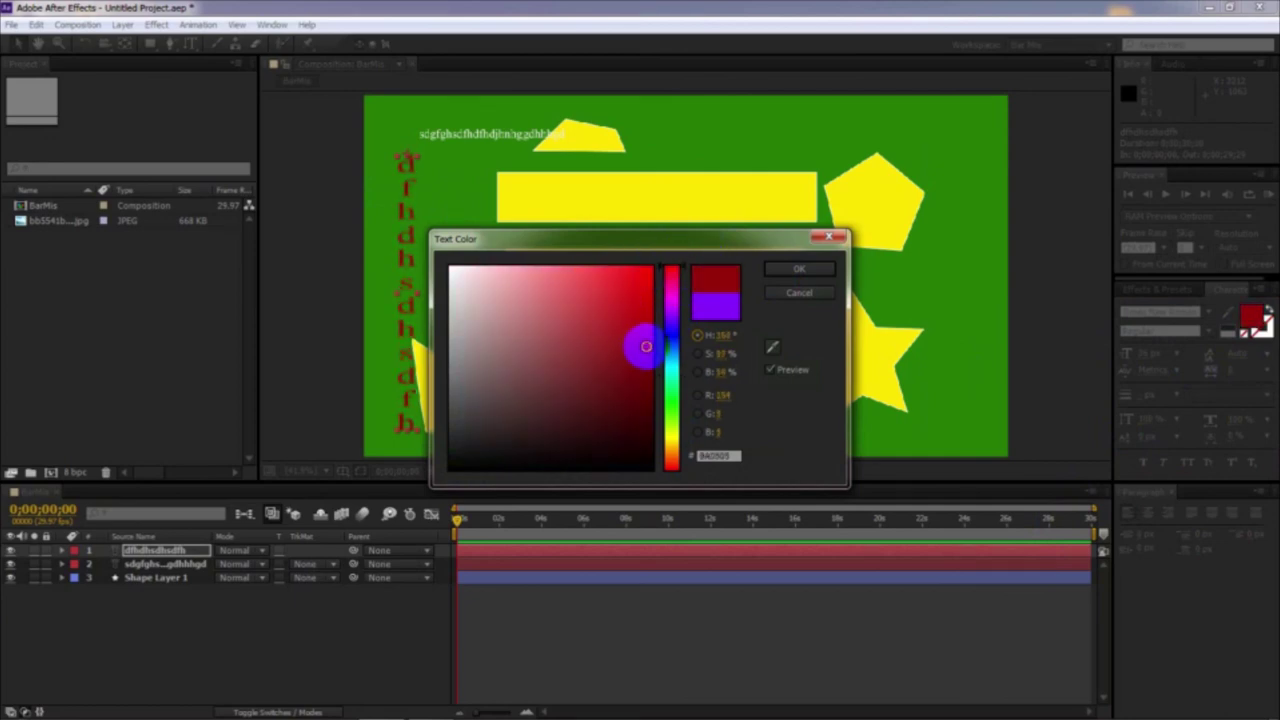
pyautogui.click(781, 268)
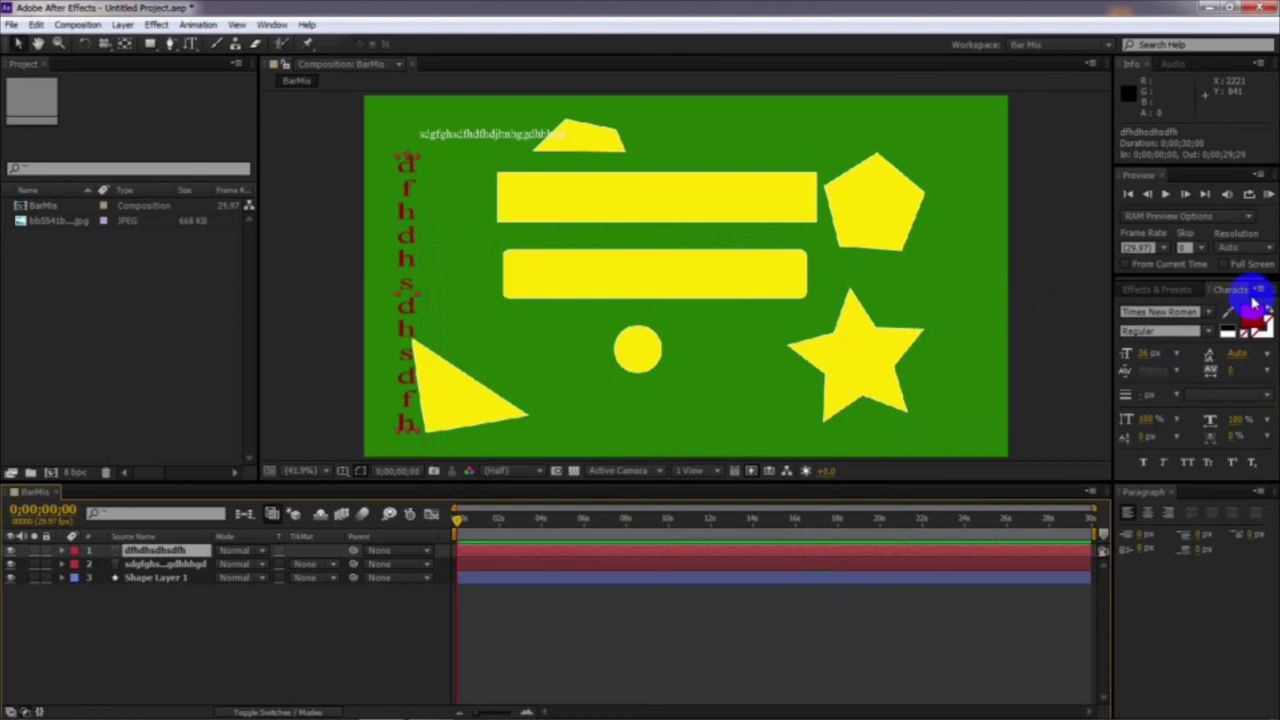
pyautogui.click(816, 425)
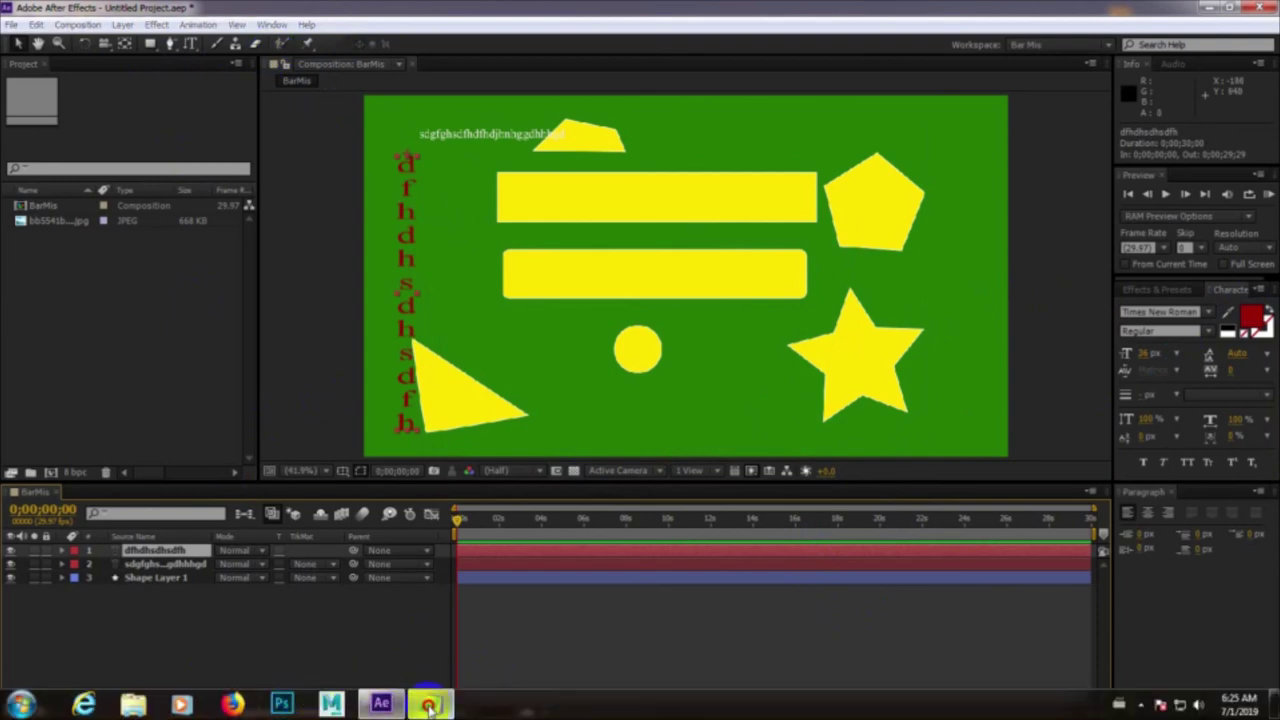
# - Switch to the Notepad notes, go back to the Tools Panel heading of section 5, and highlight it briefly
pyautogui.click(428, 700)
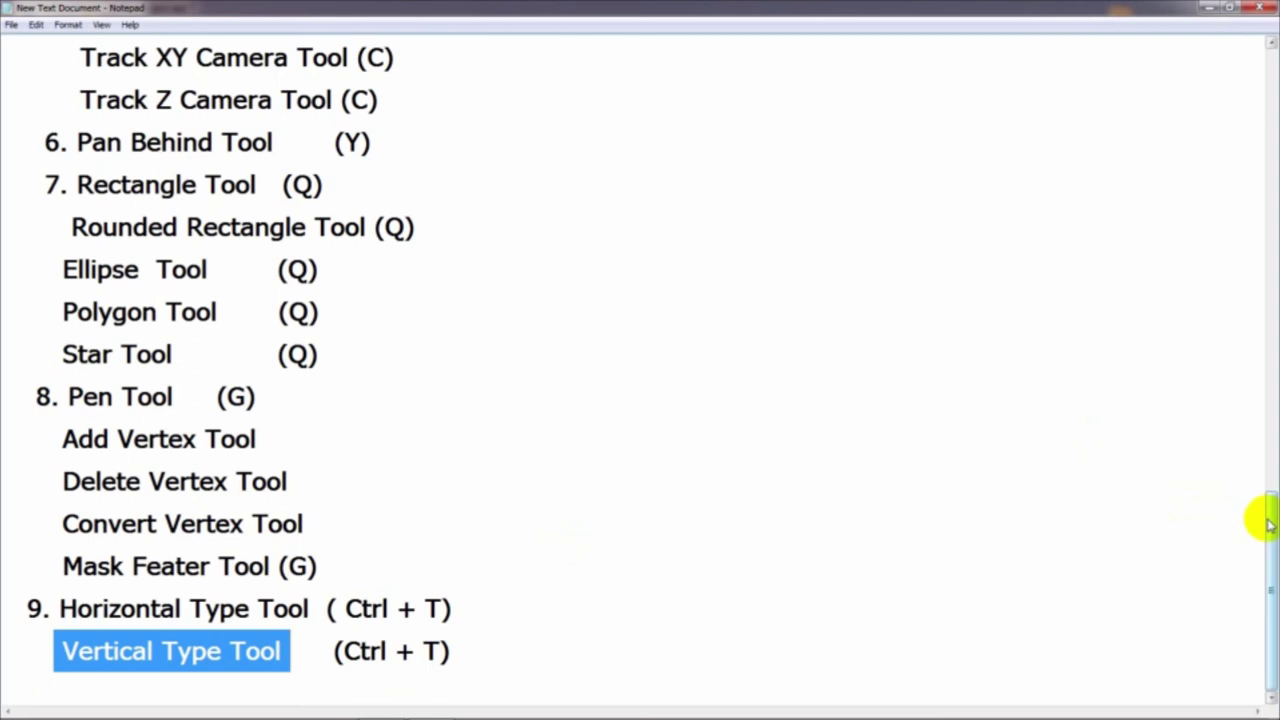
pyautogui.moveTo(1267, 520); pyautogui.dragTo(1268, 355)
pyautogui.click(596, 275)
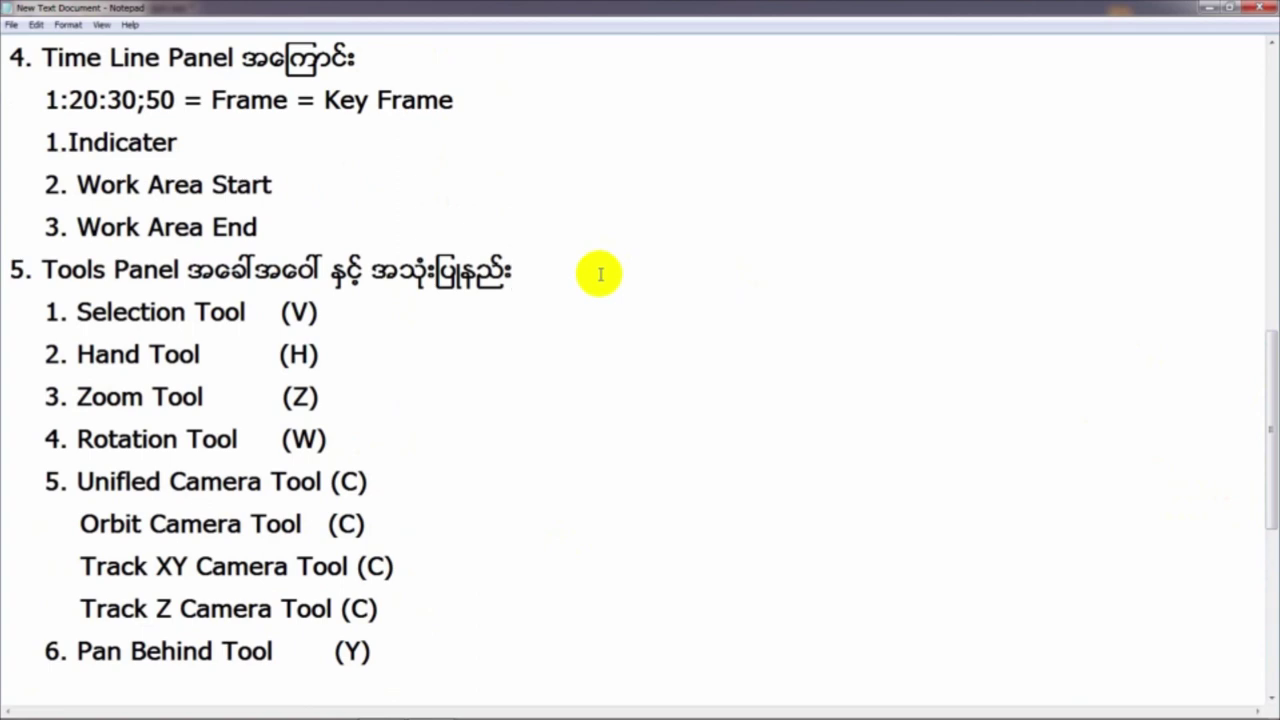
pyautogui.moveTo(1266, 343); pyautogui.dragTo(1271, 271)
pyautogui.moveTo(41, 482); pyautogui.dragTo(604, 480)
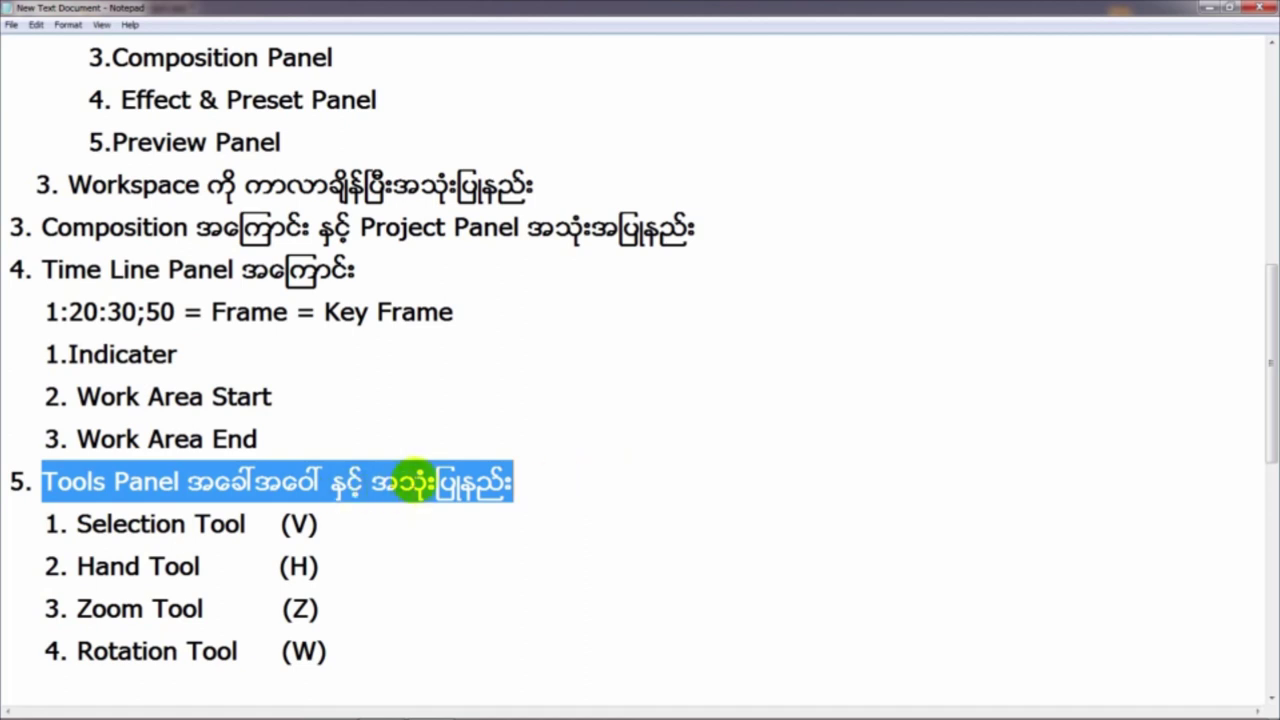
pyautogui.click(589, 492)
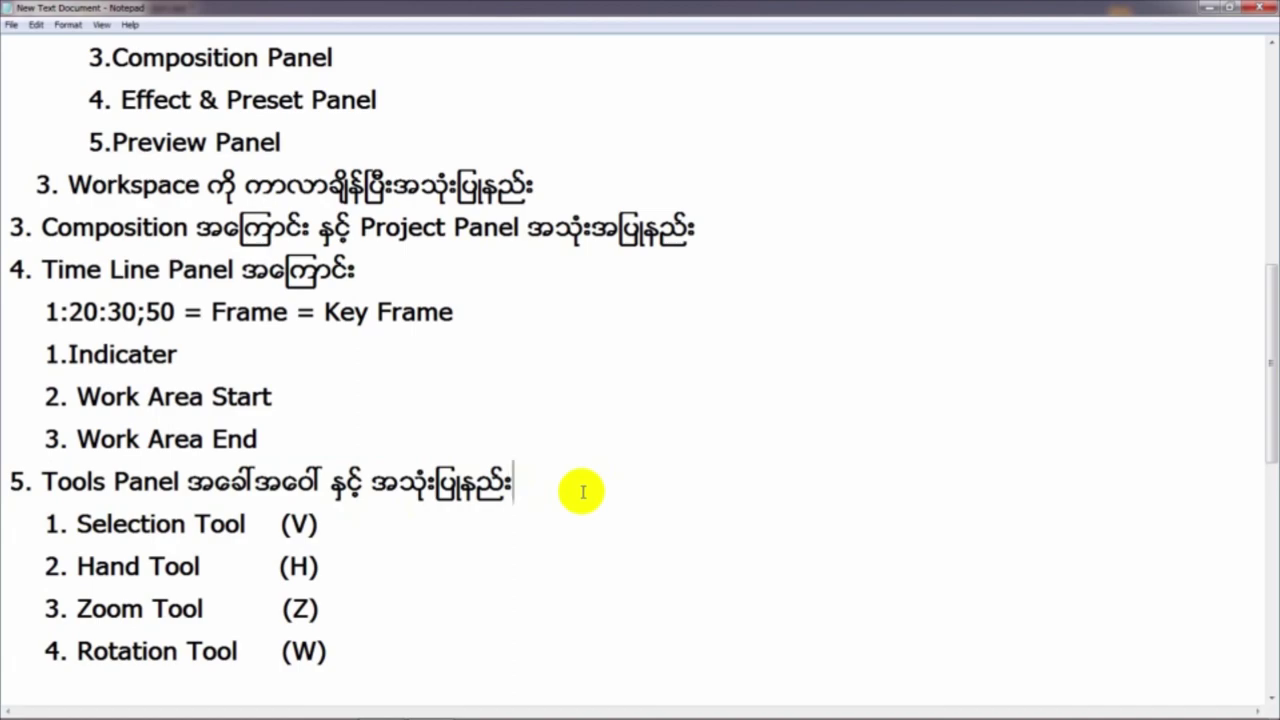